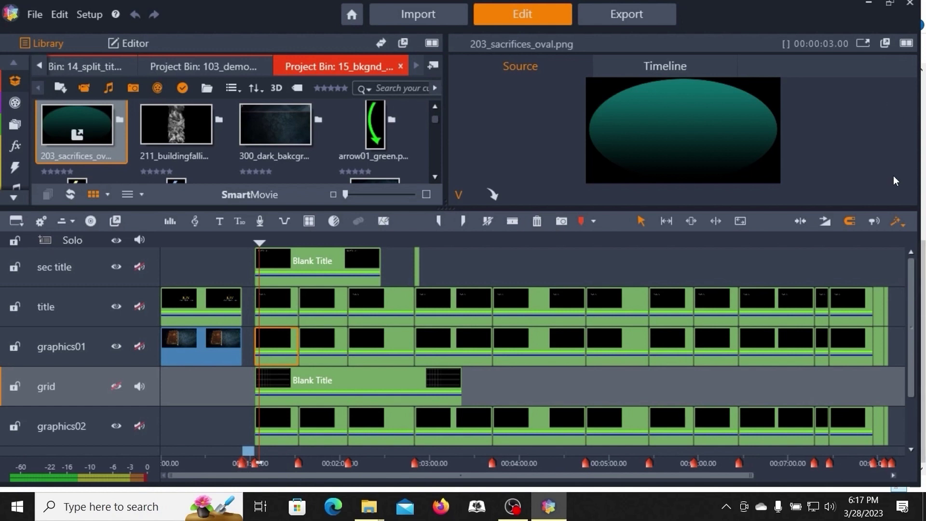
Step: Set 300_dark_bakcgrnd02.png as the background of the first title clip on the graphics02 track
{"action": "left_click_drag", "start_coordinate": [911, 306], "coordinate": [912, 352]}
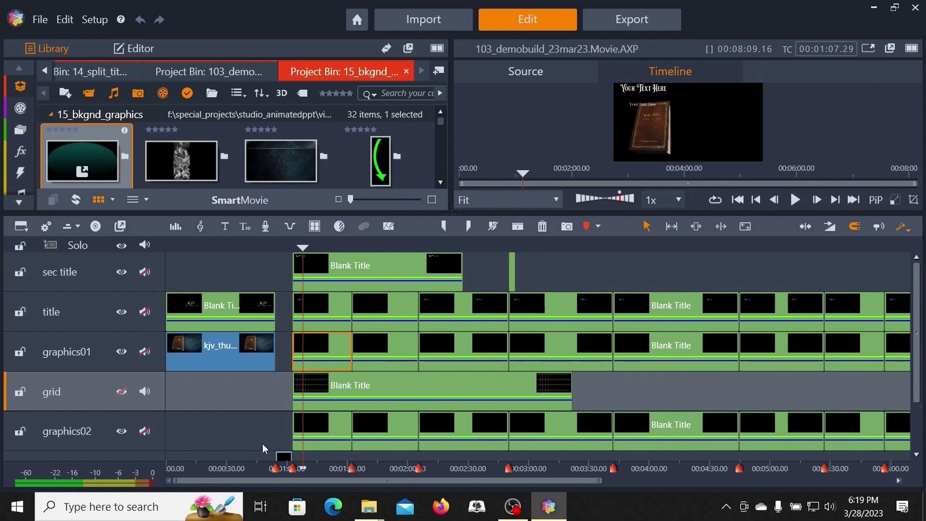
{"action": "left_click", "coordinate": [319, 430]}
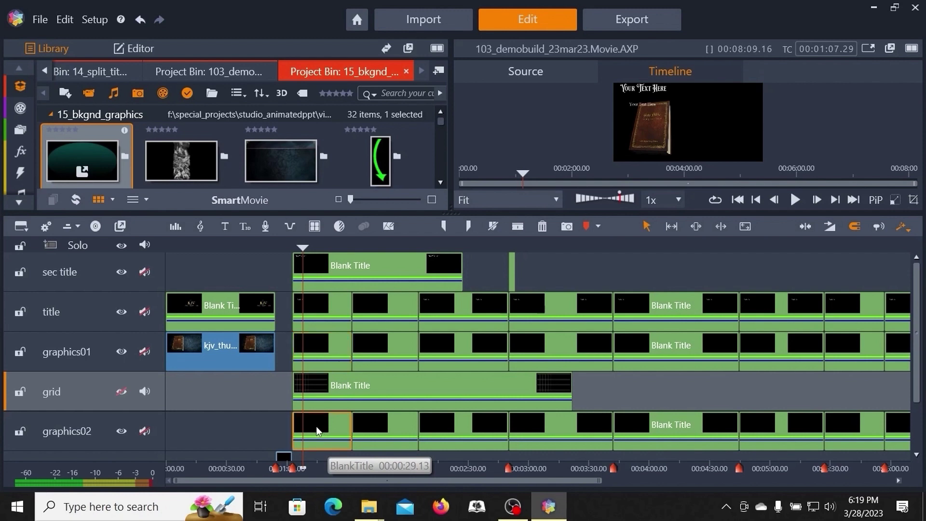
{"action": "right_click", "coordinate": [317, 426]}
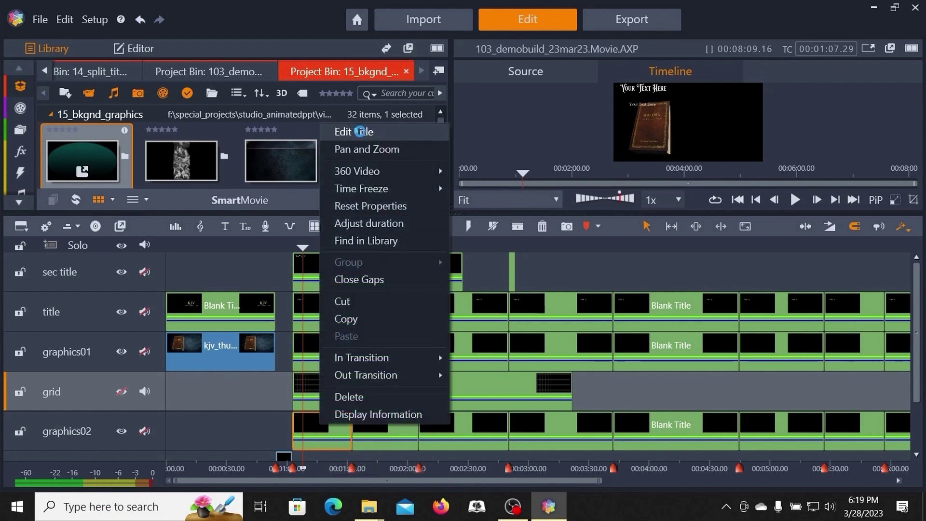
{"action": "left_click", "coordinate": [360, 132]}
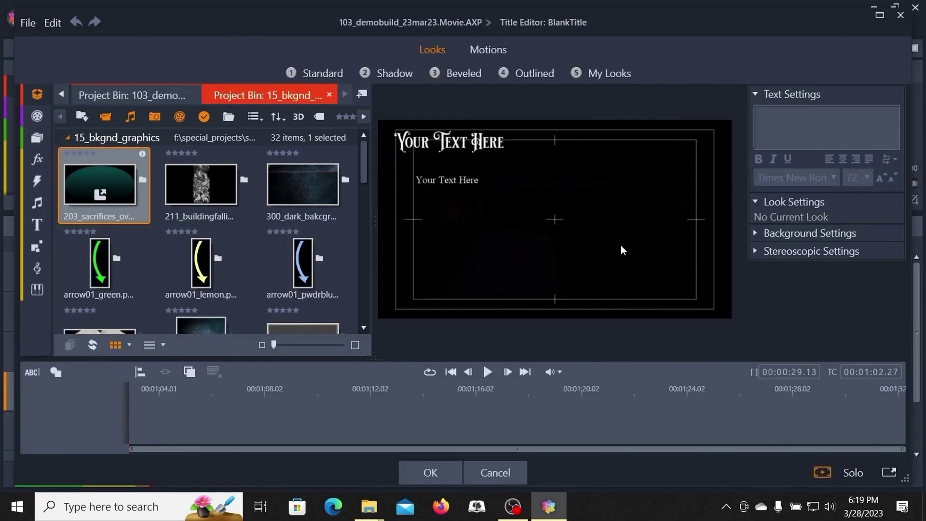
{"action": "left_click", "coordinate": [755, 233]}
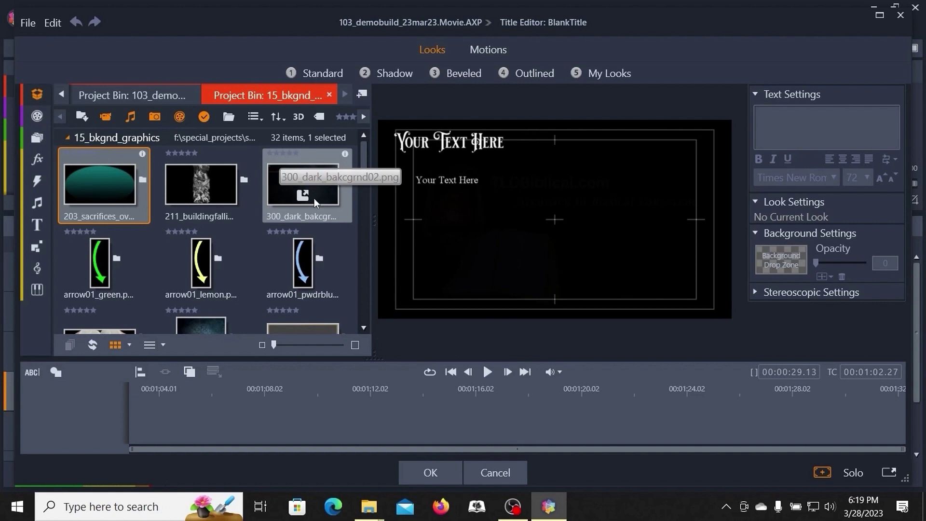
{"action": "left_click_drag", "start_coordinate": [315, 183], "coordinate": [780, 251]}
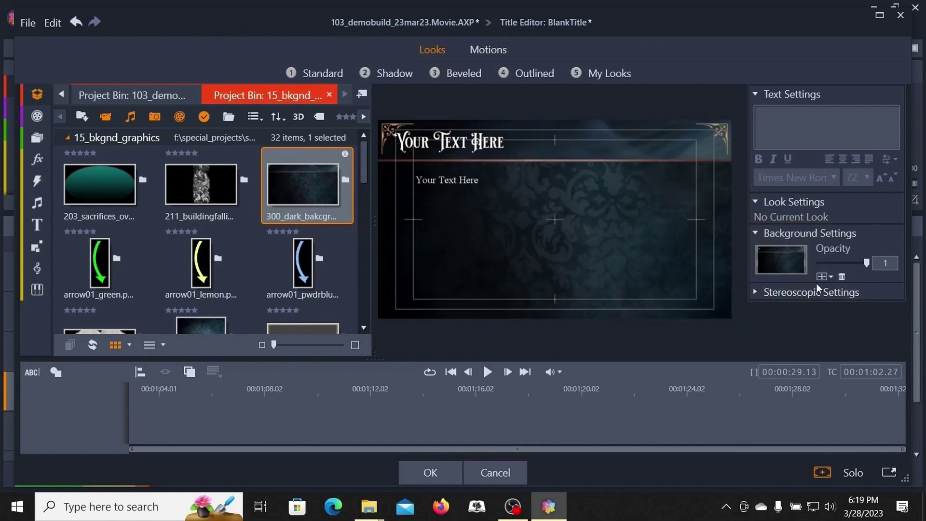
{"action": "left_click", "coordinate": [885, 265]}
{"action": "left_click", "coordinate": [429, 473]}
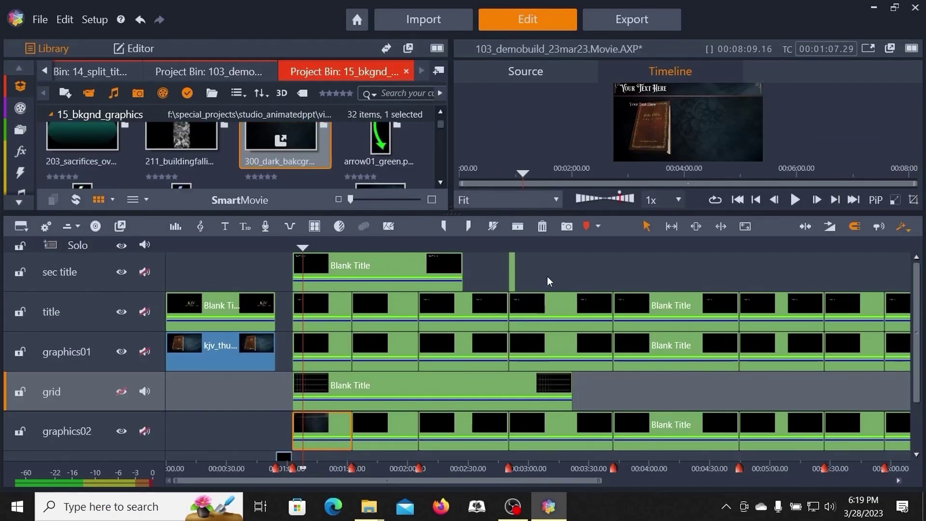
Step: Enlarge the timeline preview and view it full screen to check the slide's background, then restore the original layout
{"action": "left_click_drag", "start_coordinate": [686, 225], "coordinate": [674, 333]}
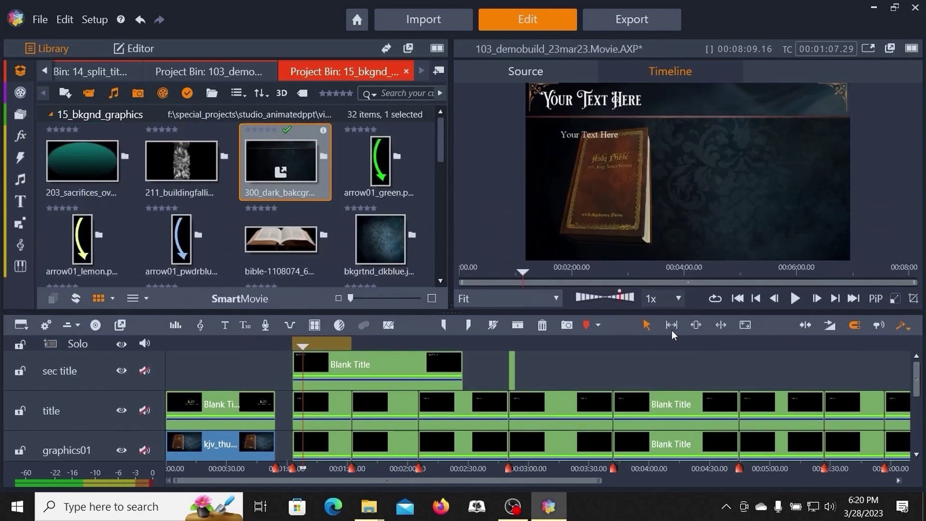
{"action": "left_click", "coordinate": [868, 48]}
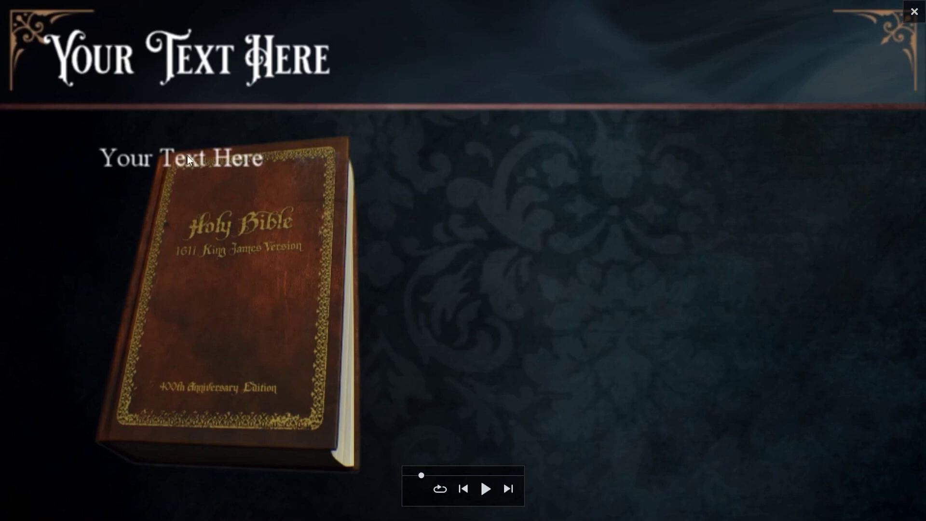
{"action": "left_click", "coordinate": [914, 11]}
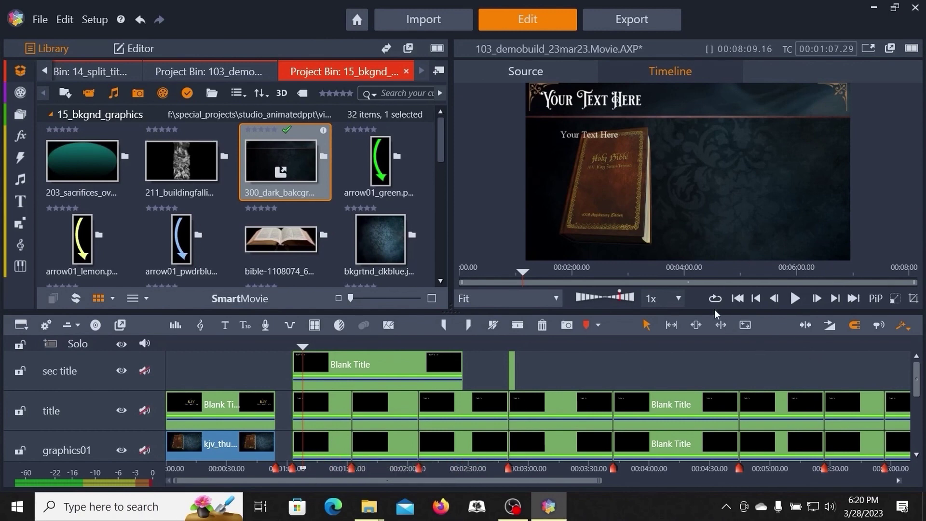
{"action": "left_click_drag", "start_coordinate": [716, 312], "coordinate": [717, 211]}
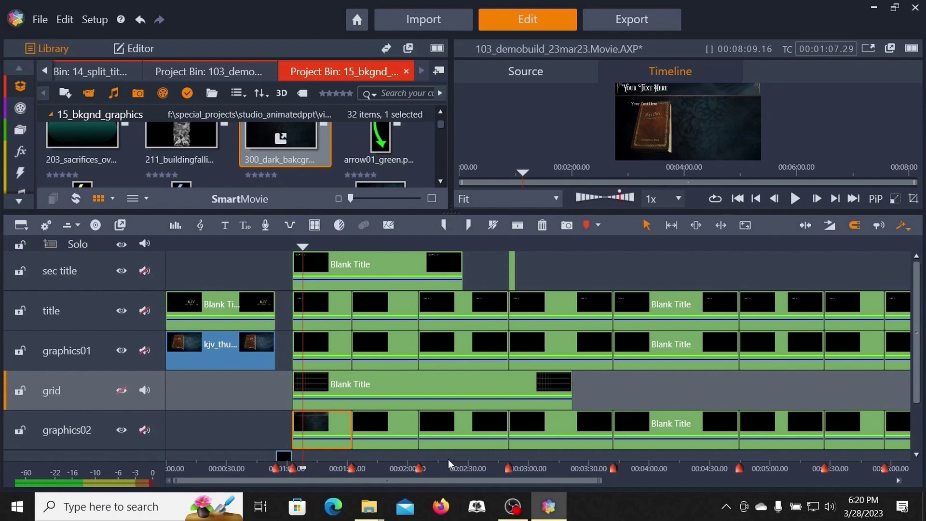
Step: Reopen the first graphics02 title clip in the Title Editor to review its background, and close it unchanged
{"action": "right_click", "coordinate": [318, 421]}
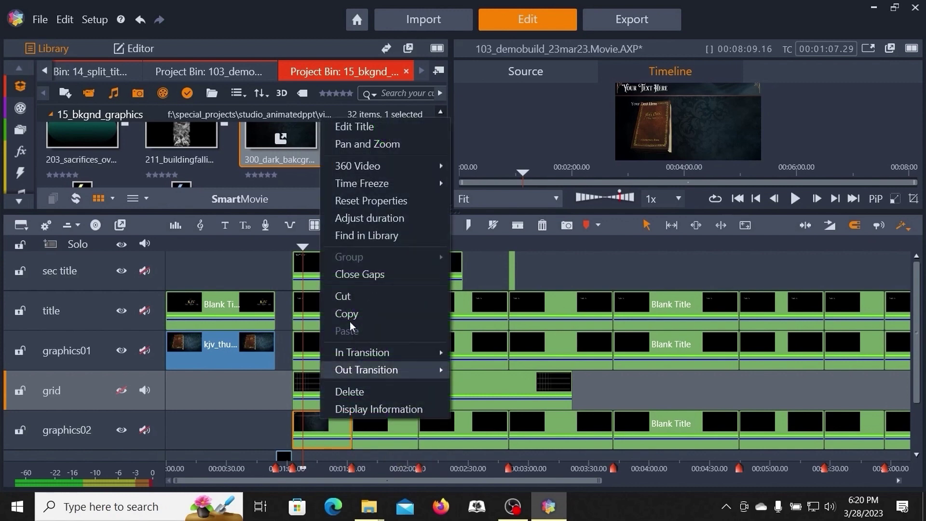
{"action": "left_click", "coordinate": [341, 130]}
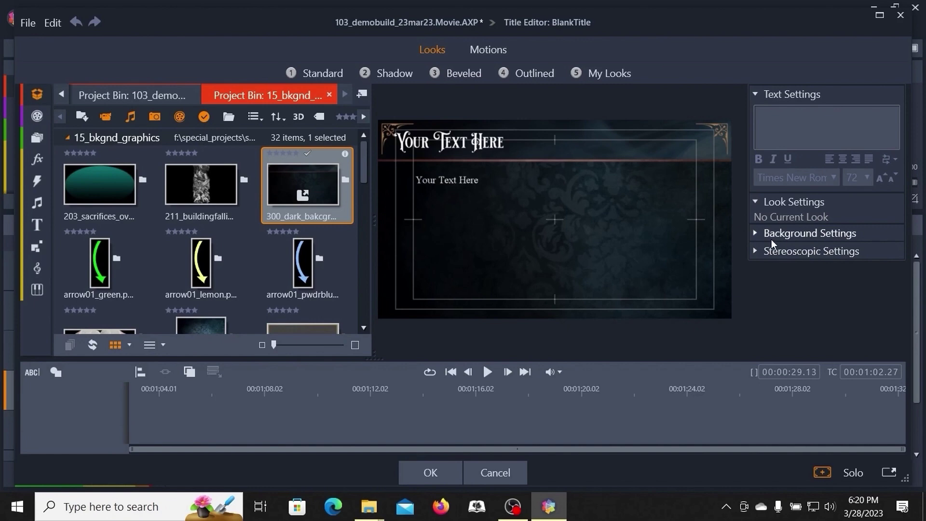
{"action": "left_click", "coordinate": [446, 474]}
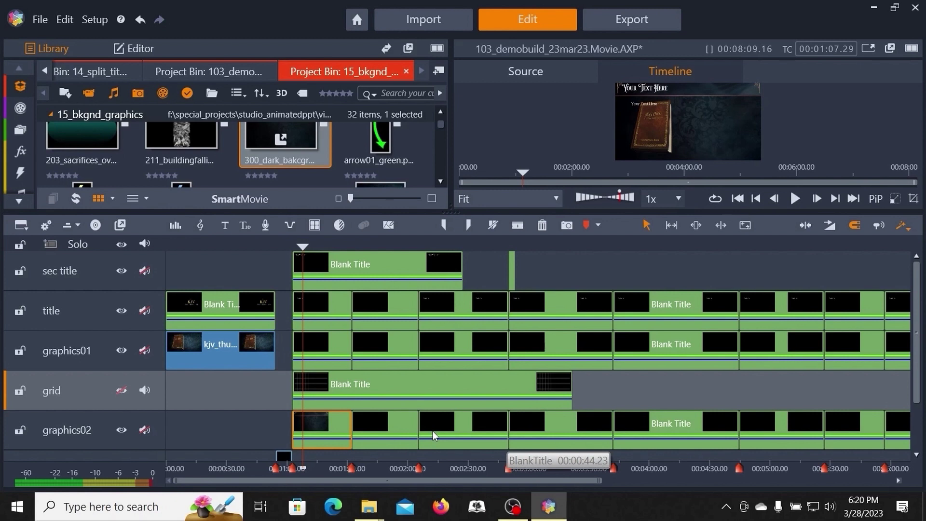
{"action": "left_click", "coordinate": [379, 425]}
{"action": "left_click", "coordinate": [459, 425]}
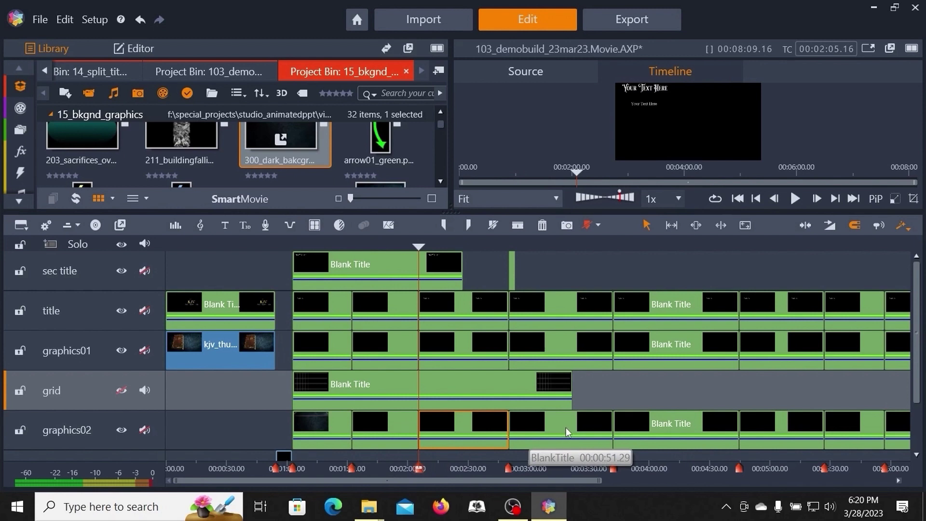
{"action": "left_click", "coordinate": [323, 424]}
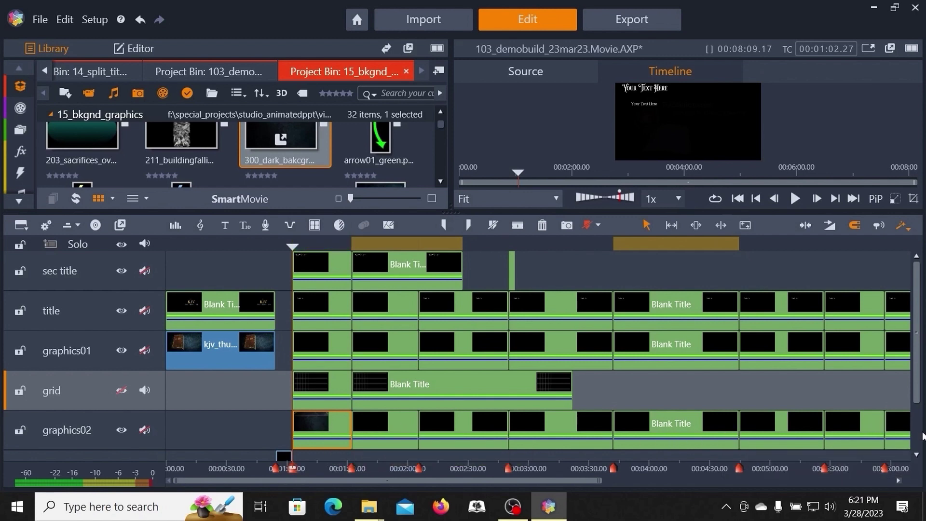
{"action": "left_click_drag", "start_coordinate": [601, 481], "coordinate": [733, 485]}
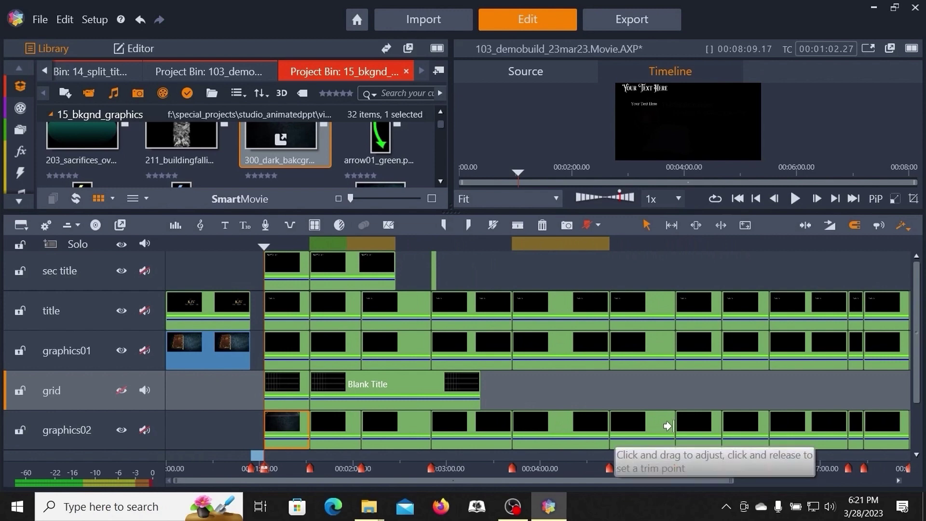
{"action": "right_click", "coordinate": [557, 424]}
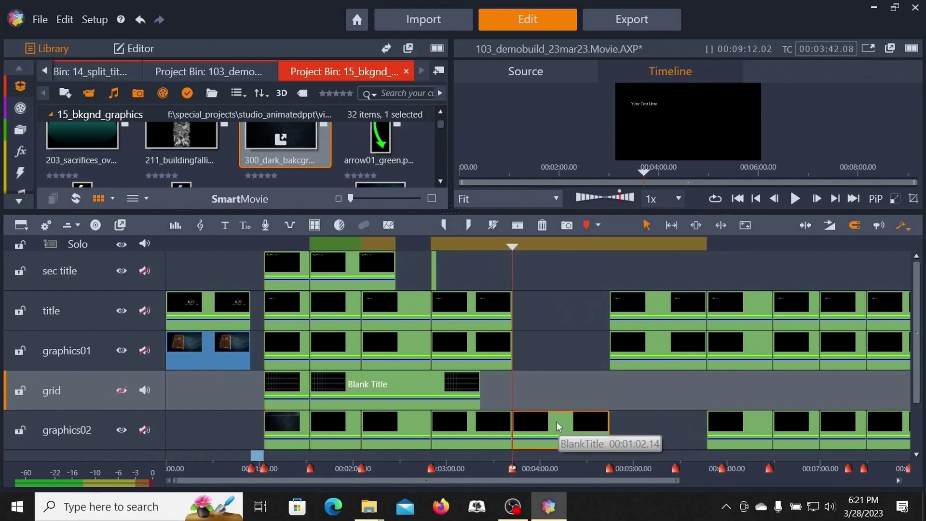
{"action": "left_click", "coordinate": [610, 124]}
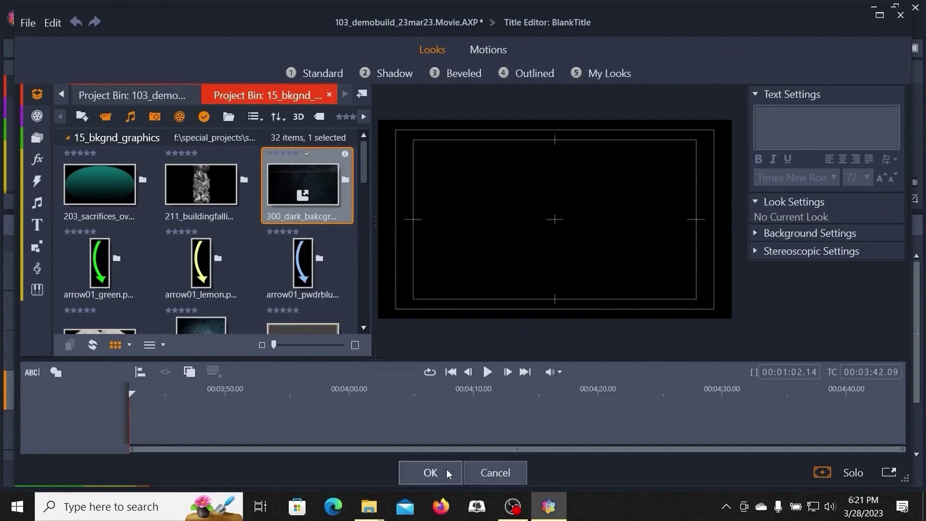
{"action": "left_click", "coordinate": [494, 477]}
{"action": "key", "text": "shift+Right"}
{"action": "key", "text": "shift+Right"}
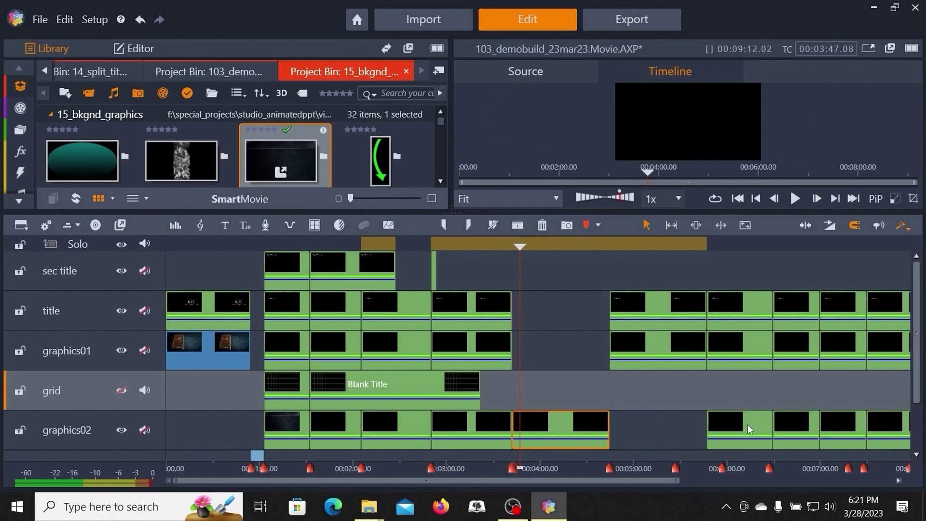
{"action": "key", "text": "ctrl+z"}
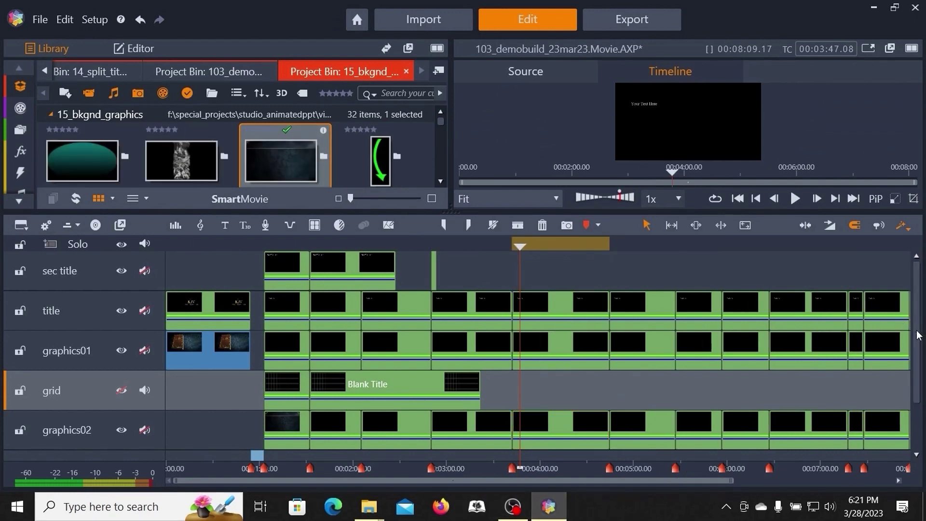
Step: Insert 300_dark_bakcgrnd02.png on the intro / outro track at the 00:02:05.16 marker
{"action": "scroll", "coordinate": [920, 338], "scroll_direction": "down", "scroll_amount": 2}
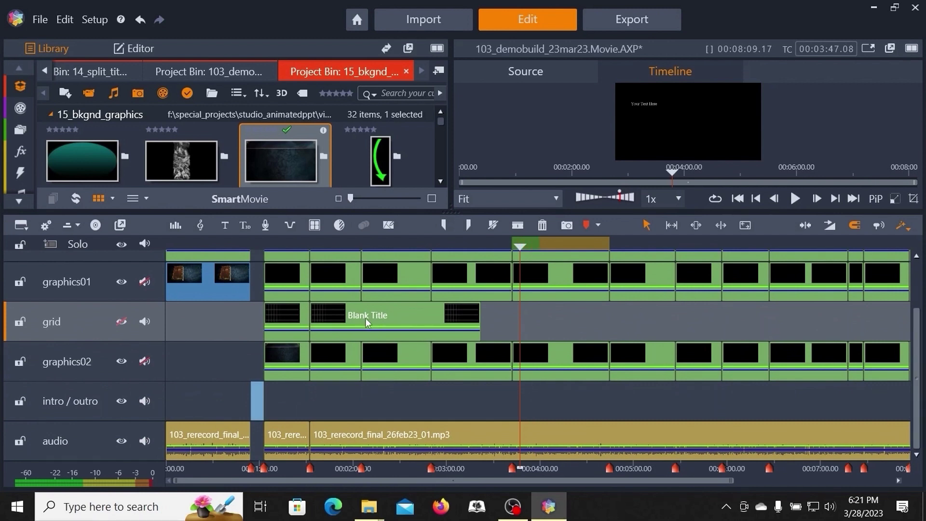
{"action": "left_click", "coordinate": [102, 389]}
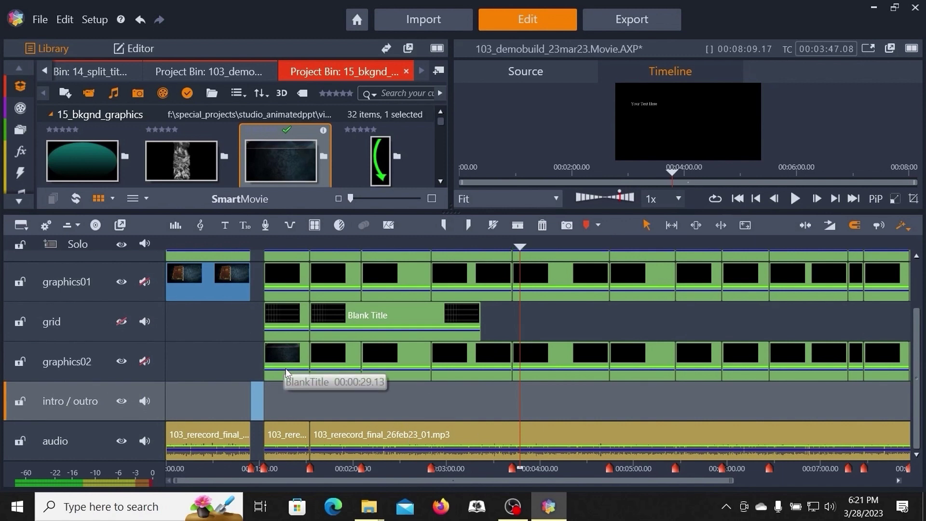
{"action": "key", "text": "Up"}
{"action": "key", "text": "Up"}
{"action": "key", "text": "Up"}
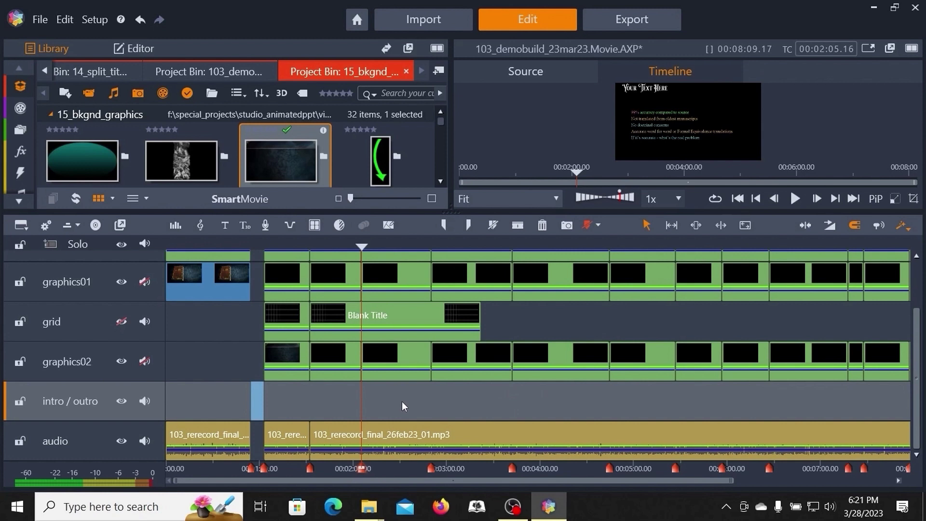
{"action": "left_click", "coordinate": [278, 154]}
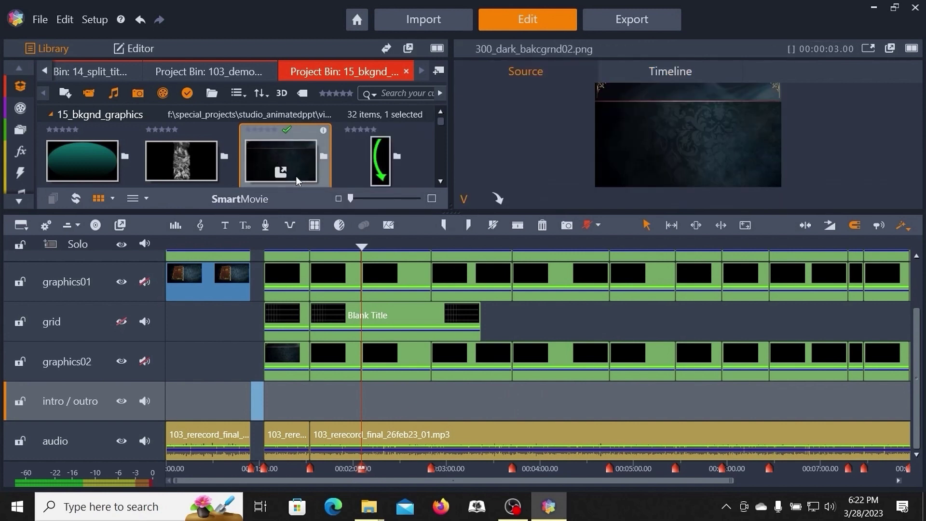
{"action": "left_click", "coordinate": [498, 199]}
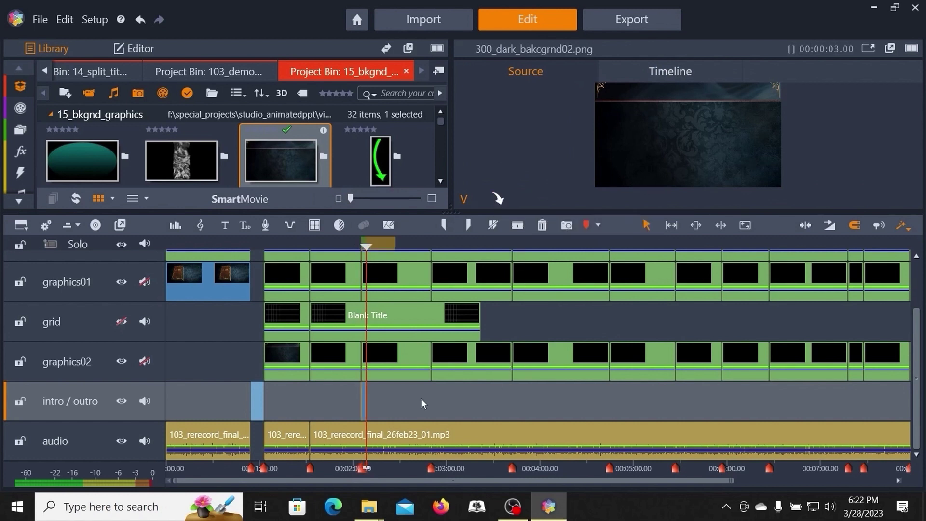
Step: Extend the end of the background image clip on the intro / outro track to about 00:03:25
{"action": "left_click_drag", "start_coordinate": [733, 481], "coordinate": [455, 478]}
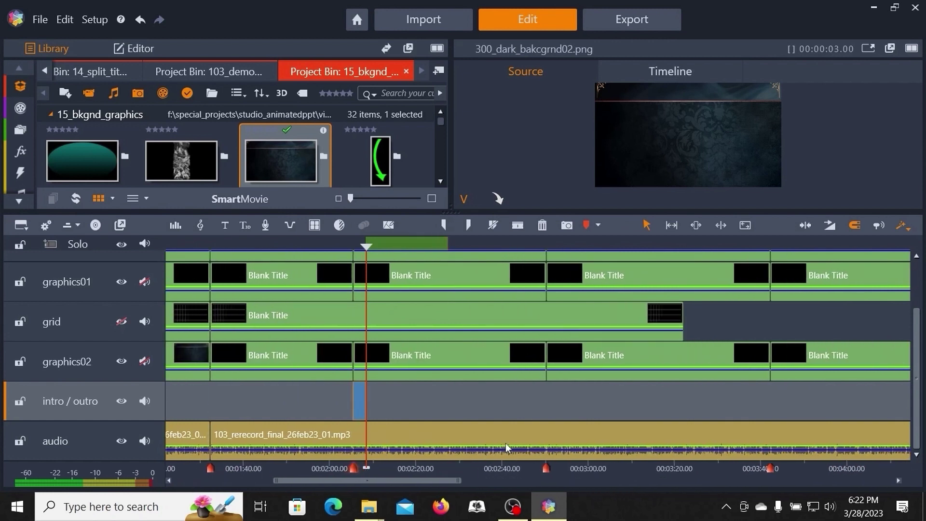
{"action": "left_click", "coordinate": [307, 246]}
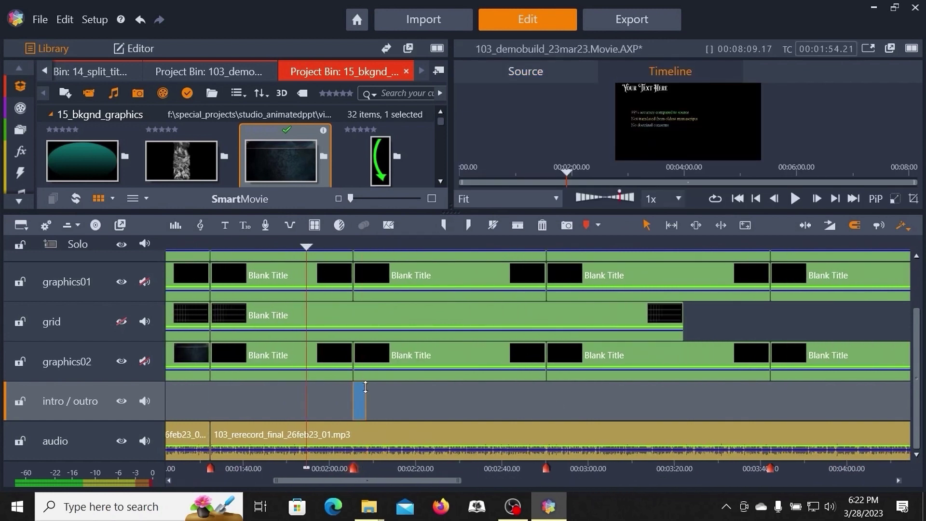
{"action": "left_click_drag", "start_coordinate": [368, 398], "coordinate": [695, 398]}
Step: Open the first sec title clip in the Title Editor to see its text over the background, and close it unchanged
{"action": "double_click", "coordinate": [624, 285]}
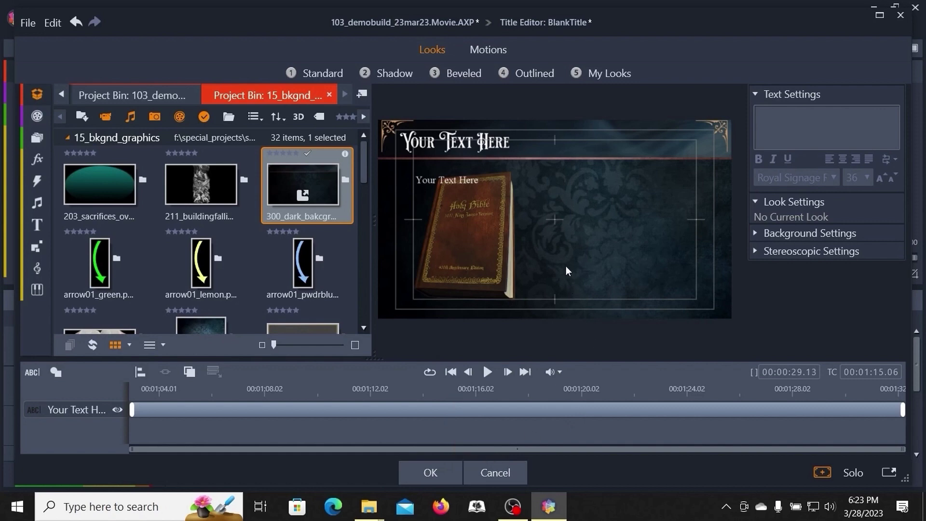
{"action": "left_click", "coordinate": [501, 476]}
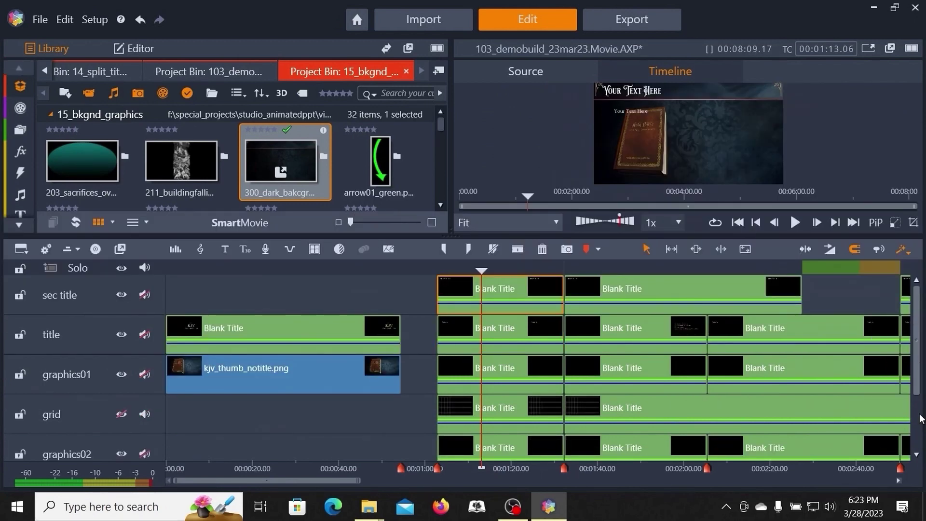
Step: Delete the 300_dark_bakcgrnd02.png clip from the intro / outro track
{"action": "left_click_drag", "start_coordinate": [920, 369], "coordinate": [921, 476]}
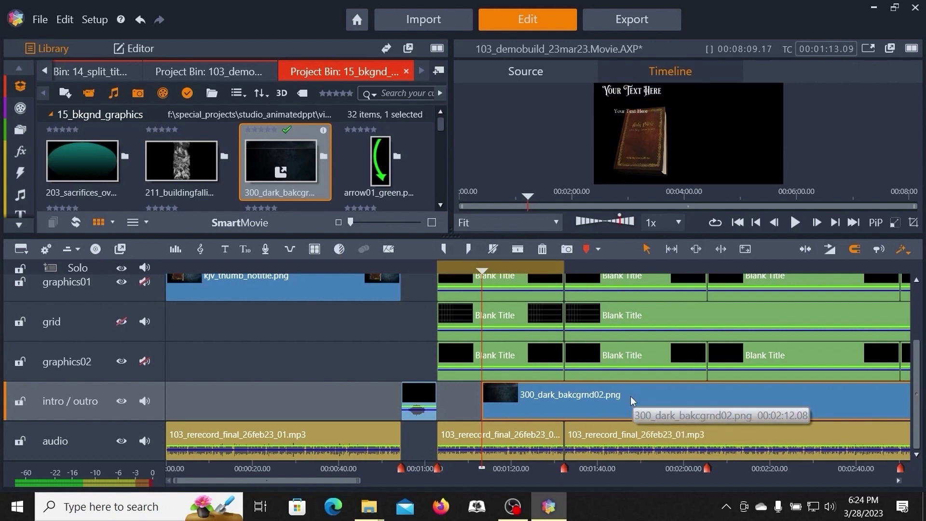
{"action": "key", "text": "Delete"}
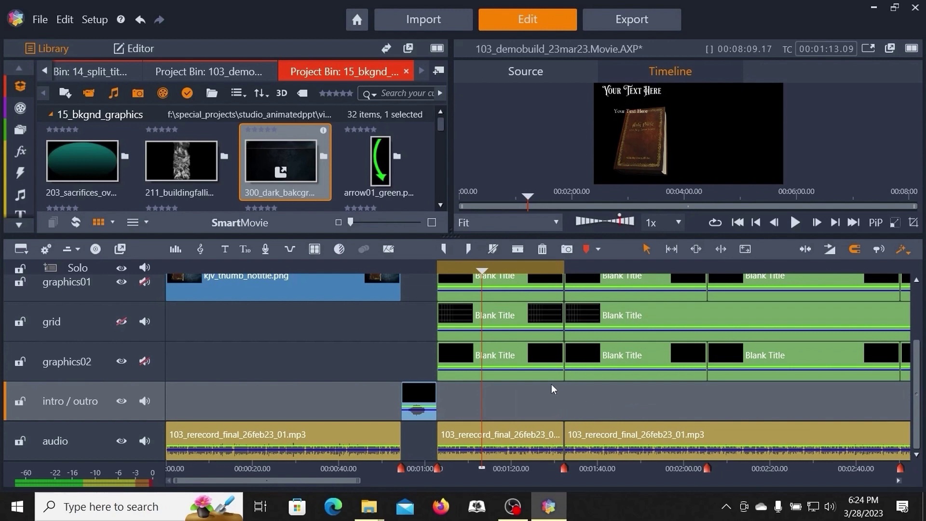
Step: Set 300_dark_bakcgrnd02.png as the background of the first title clip on the graphics02 track
{"action": "left_click", "coordinate": [494, 352]}
{"action": "right_click", "coordinate": [494, 352]}
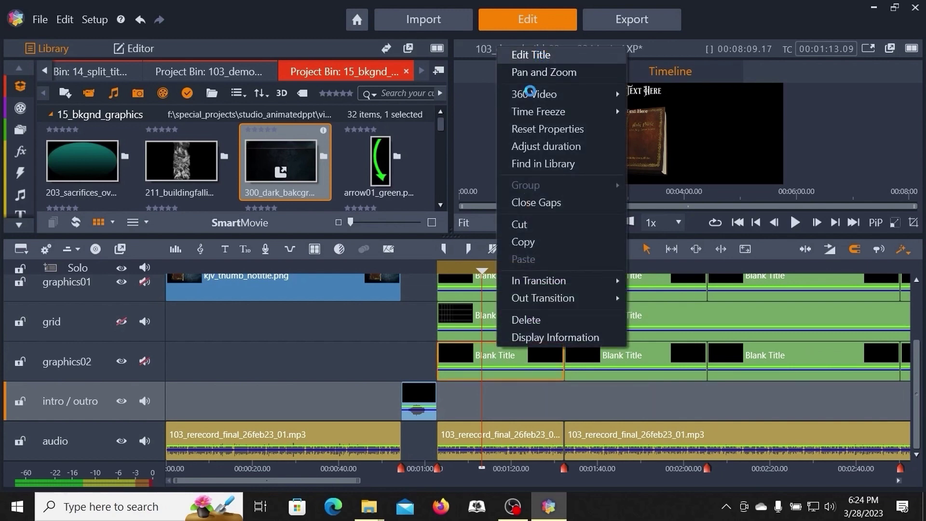
{"action": "left_click", "coordinate": [536, 55]}
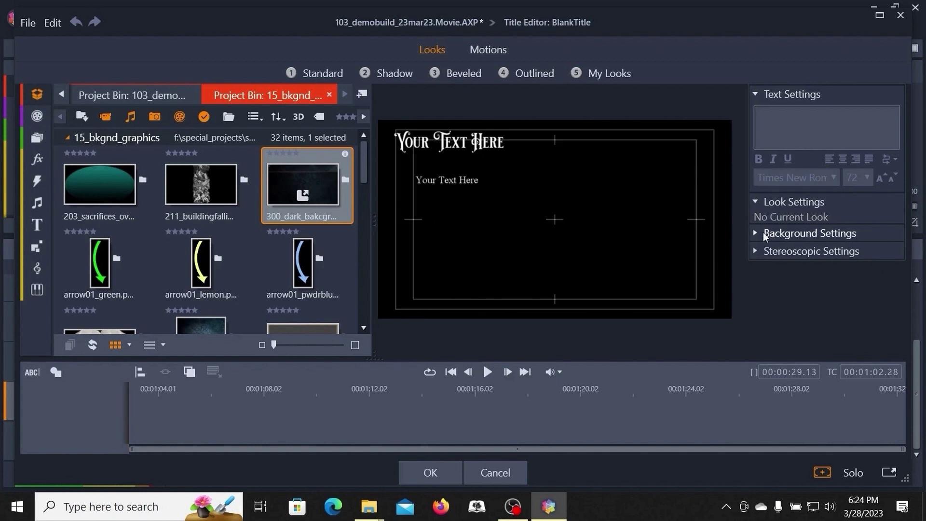
{"action": "left_click", "coordinate": [755, 232]}
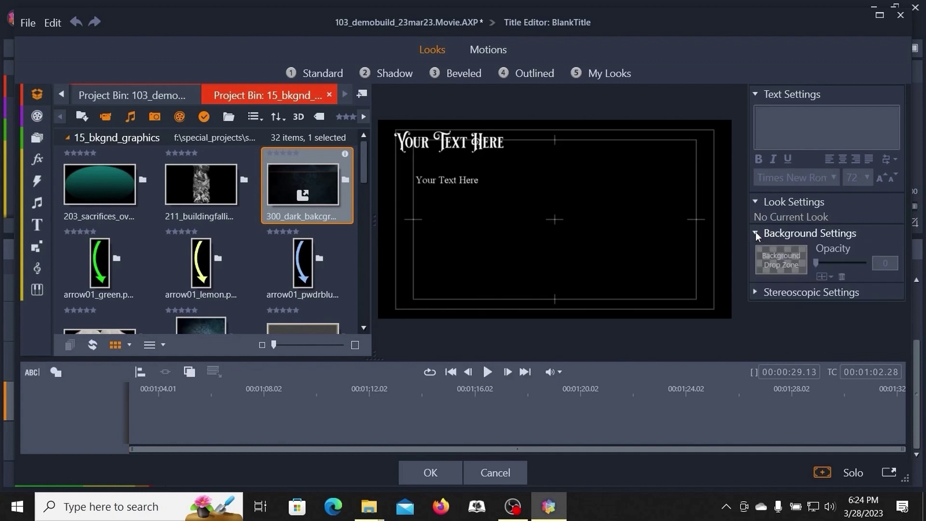
{"action": "left_click_drag", "start_coordinate": [306, 178], "coordinate": [779, 248]}
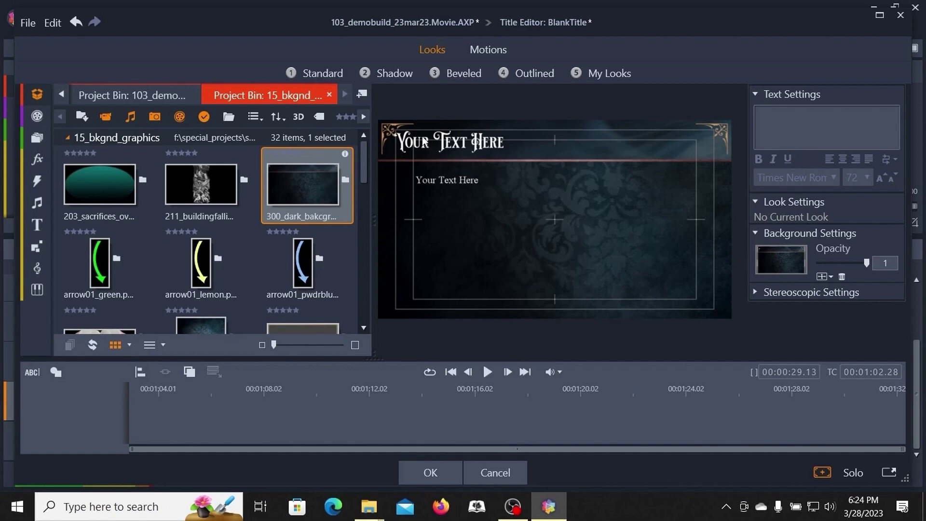
{"action": "left_click", "coordinate": [454, 475]}
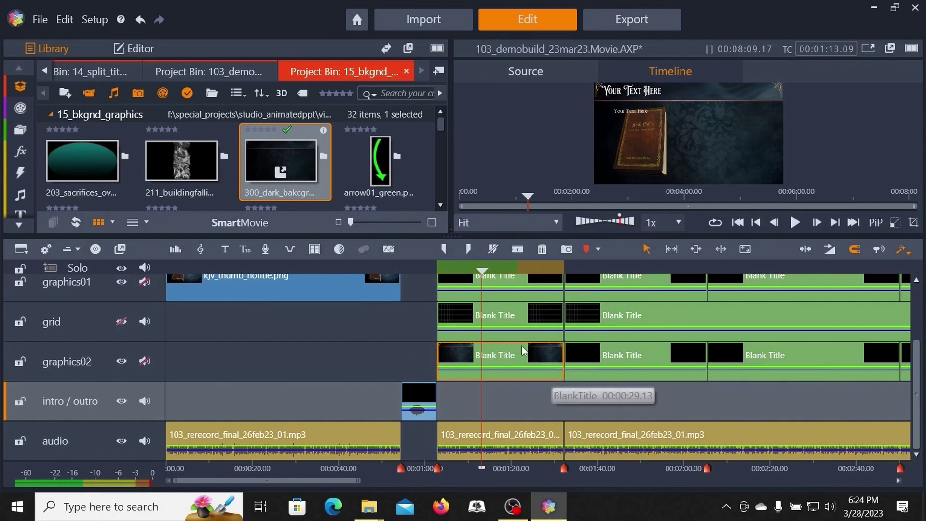
{"action": "left_click", "coordinate": [624, 357]}
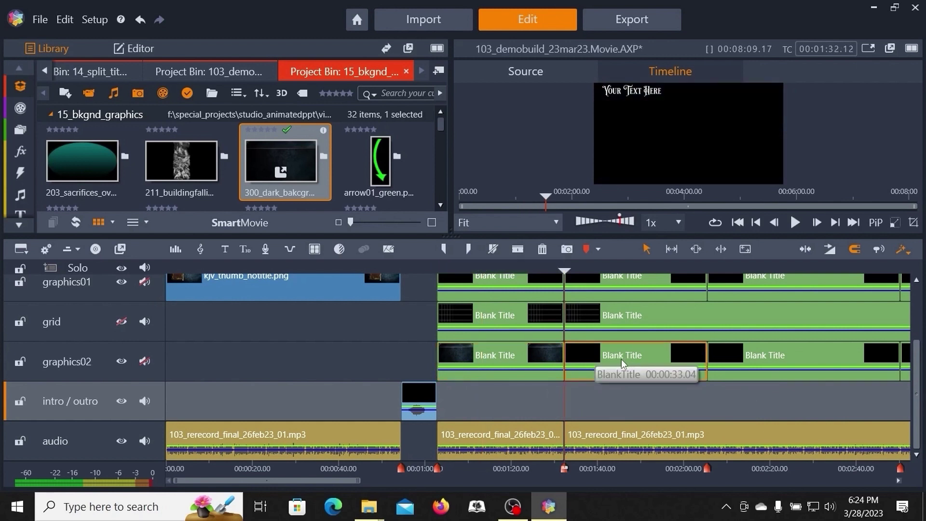
{"action": "right_click", "coordinate": [617, 353]}
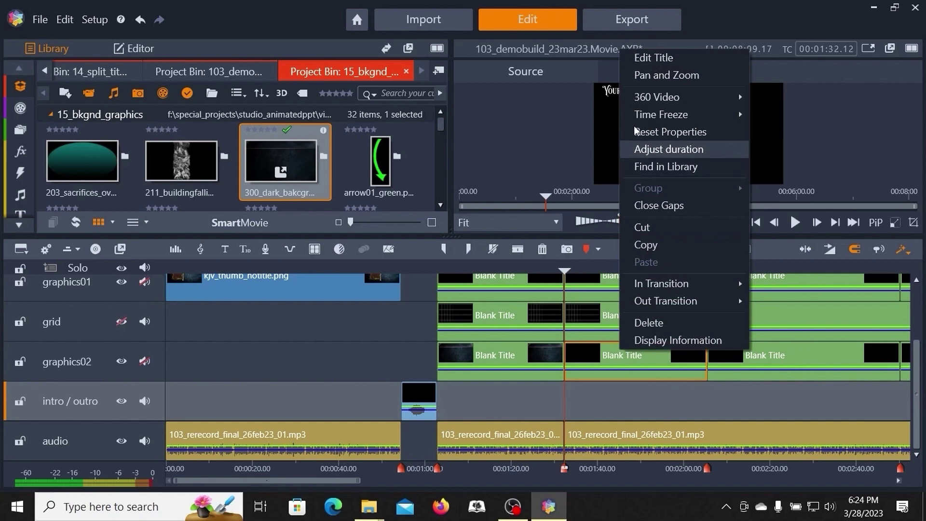
{"action": "left_click", "coordinate": [651, 57]}
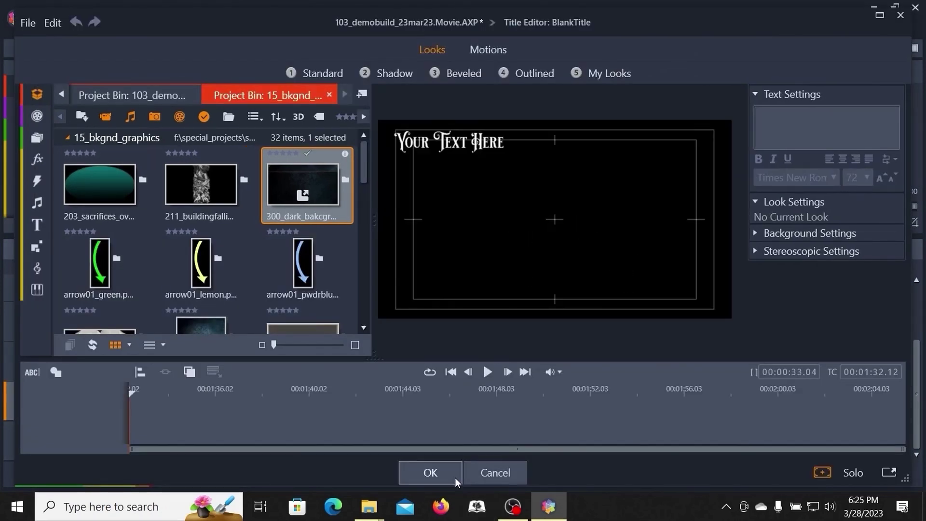
{"action": "left_click", "coordinate": [486, 474]}
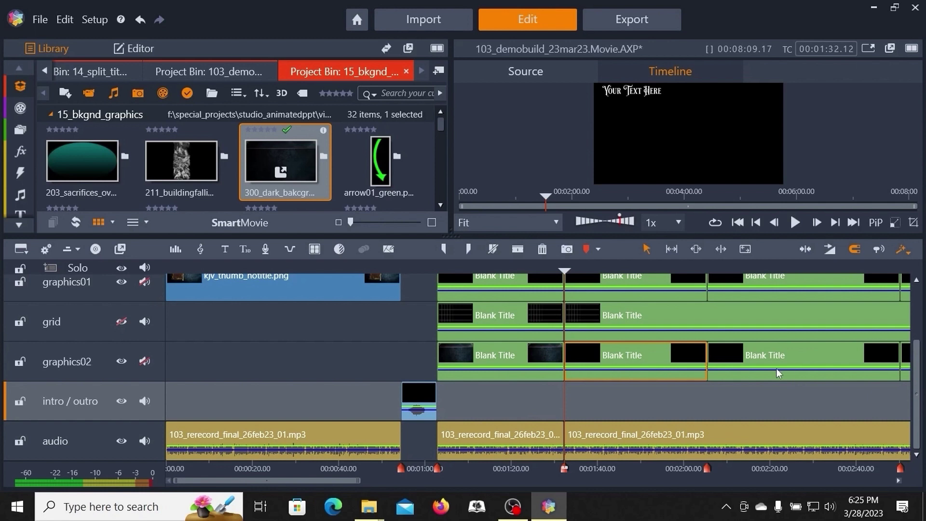
Step: Set the blackboard image as the background of the second graphics02 title clip and preview it full screen
{"action": "right_click", "coordinate": [653, 350]}
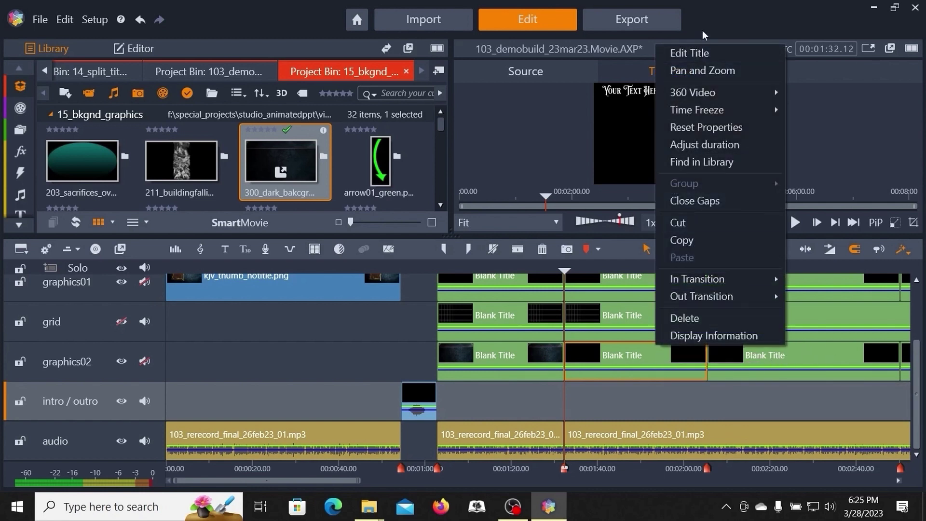
{"action": "left_click", "coordinate": [705, 54]}
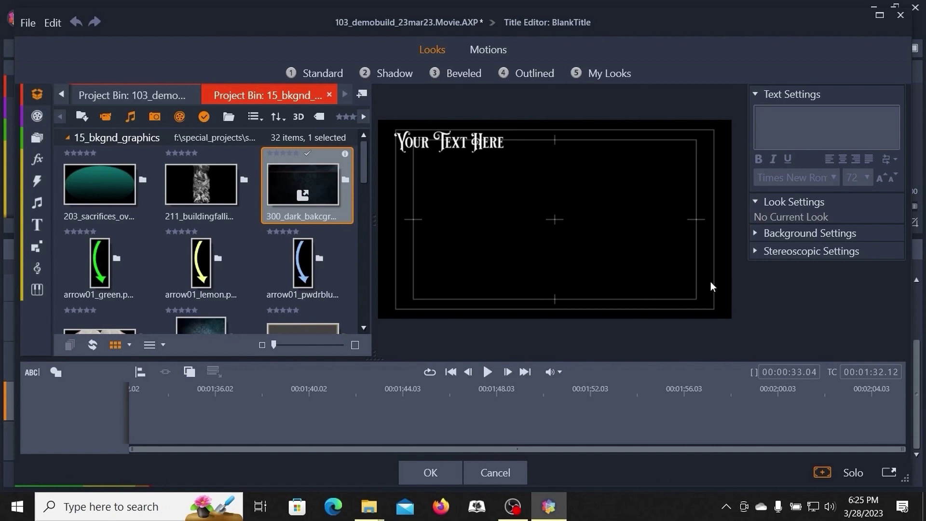
{"action": "left_click", "coordinate": [755, 233]}
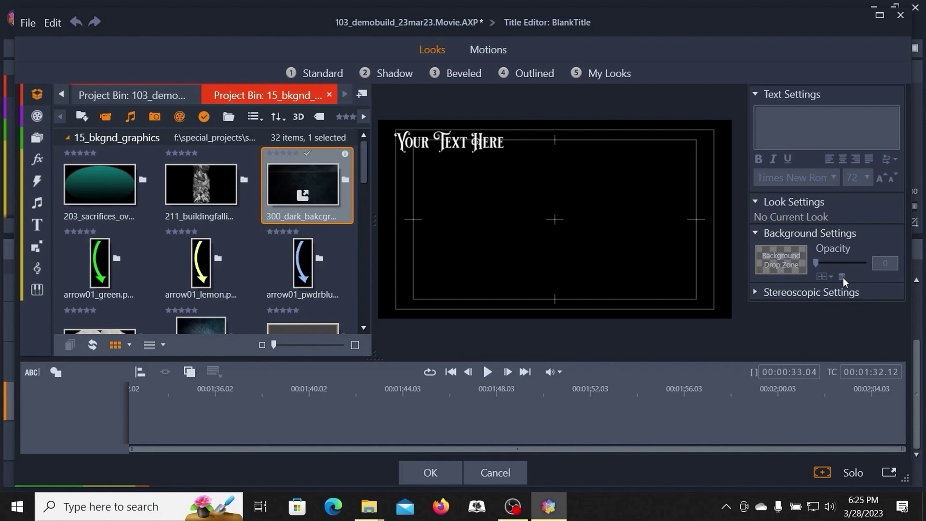
{"action": "left_click_drag", "start_coordinate": [363, 173], "coordinate": [363, 210]}
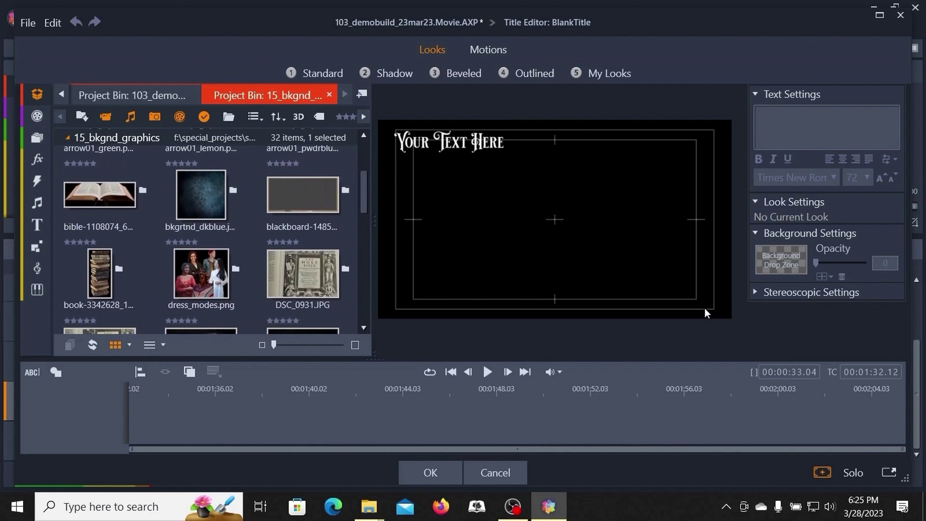
{"action": "left_click_drag", "start_coordinate": [299, 198], "coordinate": [770, 247]}
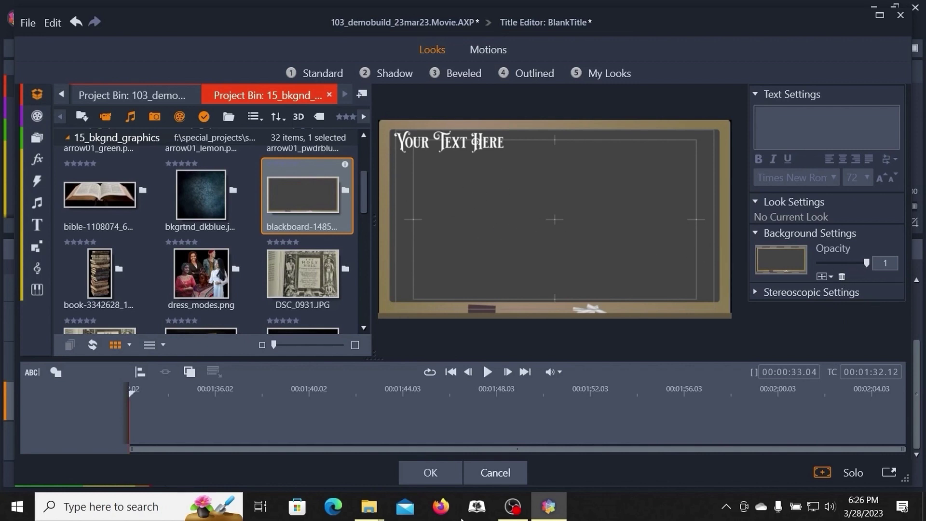
{"action": "left_click", "coordinate": [431, 473]}
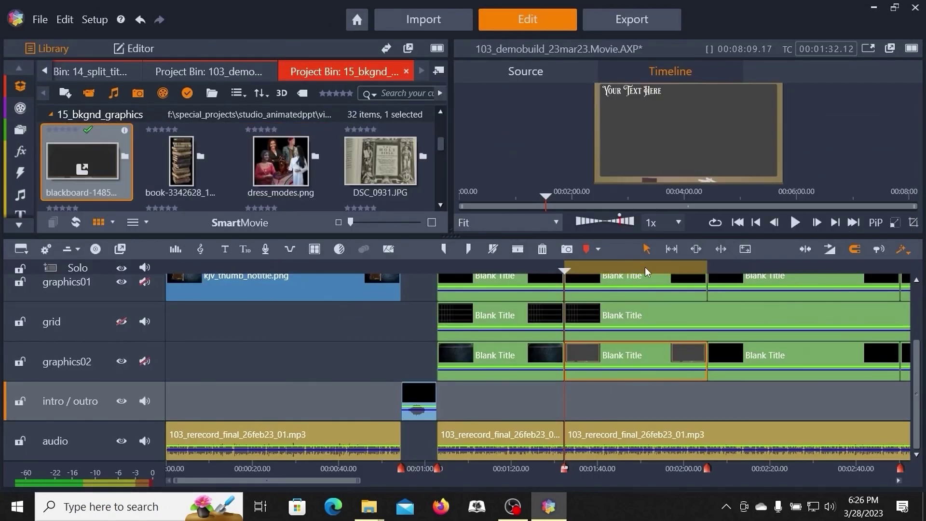
{"action": "left_click", "coordinate": [868, 48]}
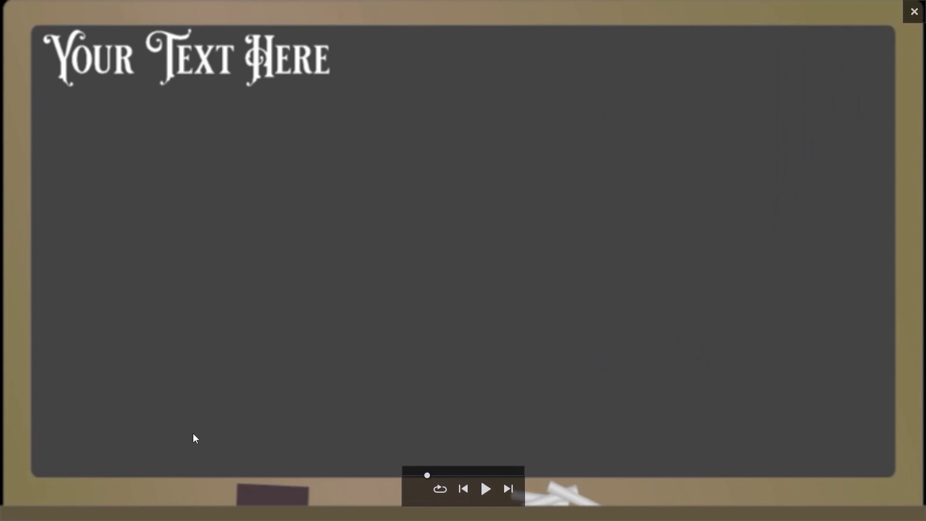
{"action": "left_click", "coordinate": [915, 14]}
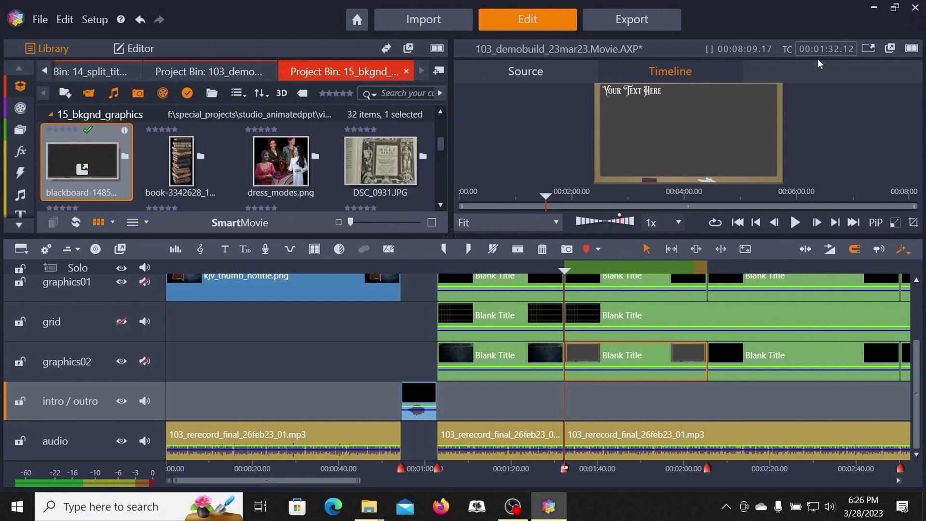
Step: Reopen the second graphics02 title clip in the Title Editor and remove its blackboard background
{"action": "double_click", "coordinate": [696, 175]}
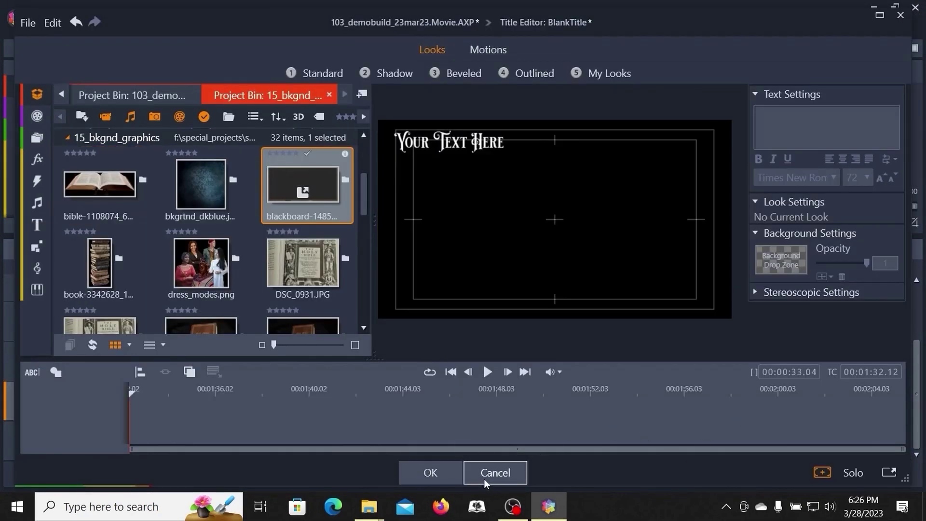
{"action": "left_click", "coordinate": [431, 472]}
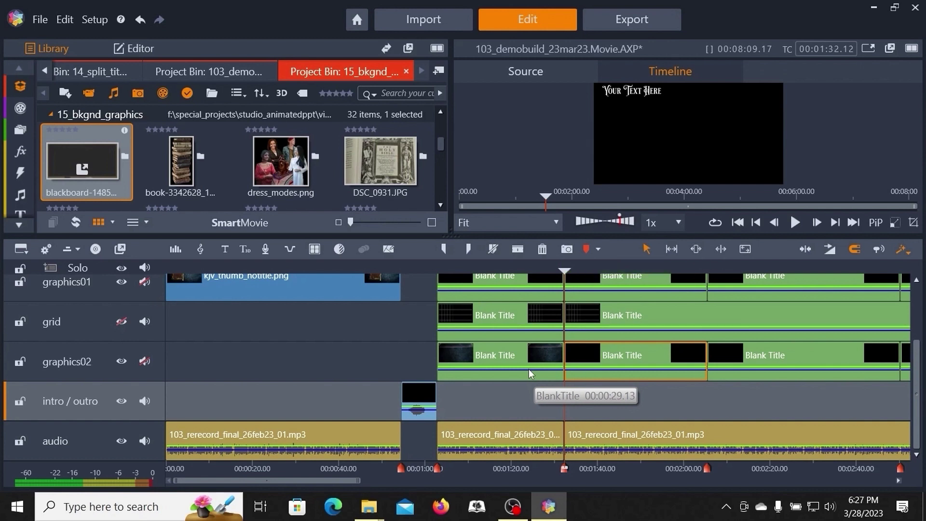
Step: Compare the end of the first slide at 00:01:31.23 with the second slide at 00:01:49.24 on the timeline
{"action": "left_click_drag", "start_coordinate": [921, 408], "coordinate": [923, 327]}
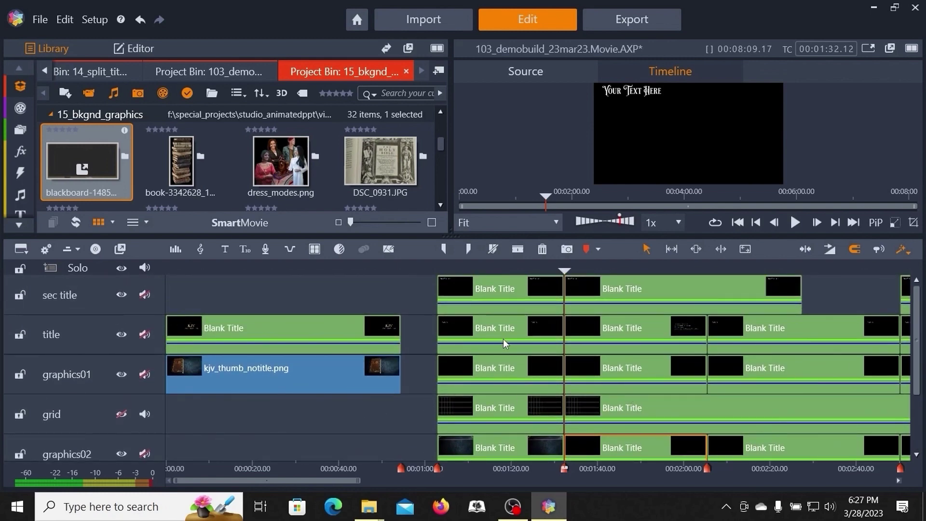
{"action": "mouse_move", "coordinate": [564, 271]}
{"action": "left_mouse_down"}
{"action": "mouse_move", "coordinate": [381, 271]}
{"action": "mouse_move", "coordinate": [561, 271]}
{"action": "left_mouse_up"}
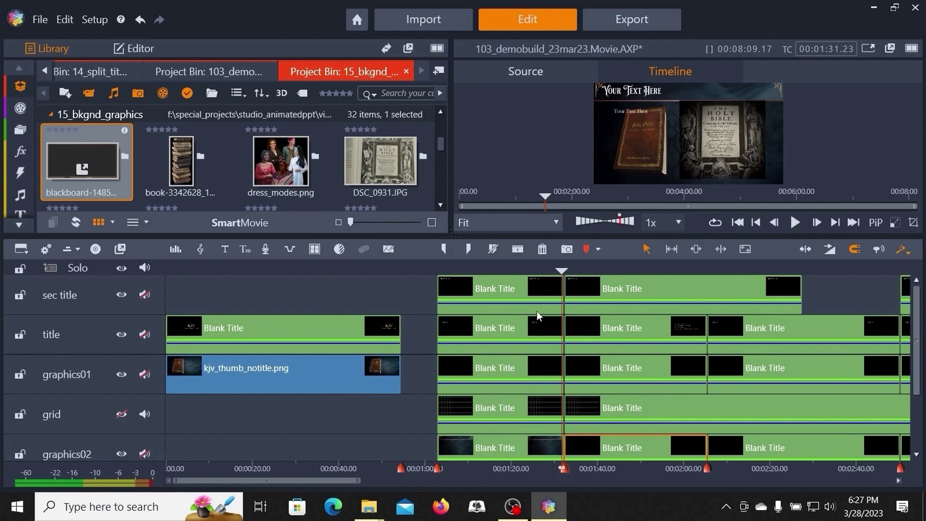
{"action": "left_click_drag", "start_coordinate": [562, 271], "coordinate": [637, 274]}
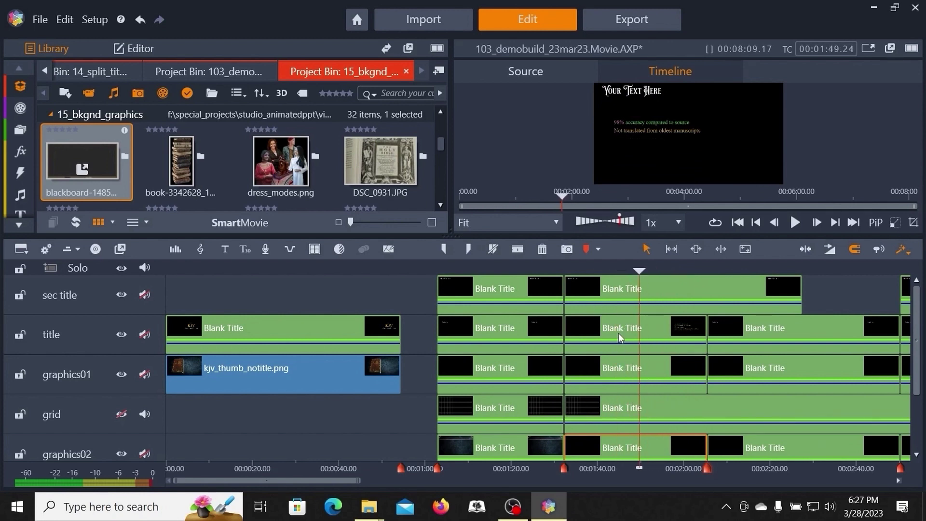
Step: Examine the bullet text lines and their layer timing in the second title clip on the title track, using the Title Editor
{"action": "right_click", "coordinate": [620, 336]}
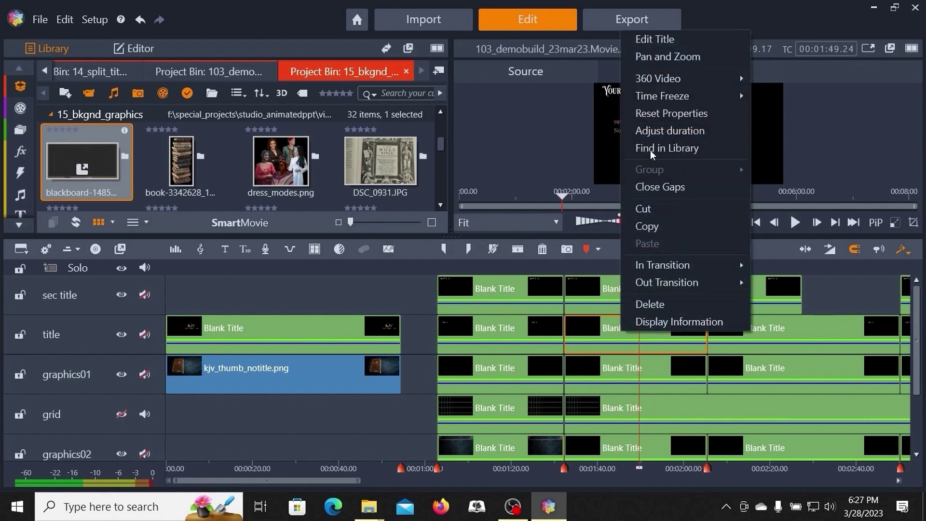
{"action": "left_click", "coordinate": [641, 43]}
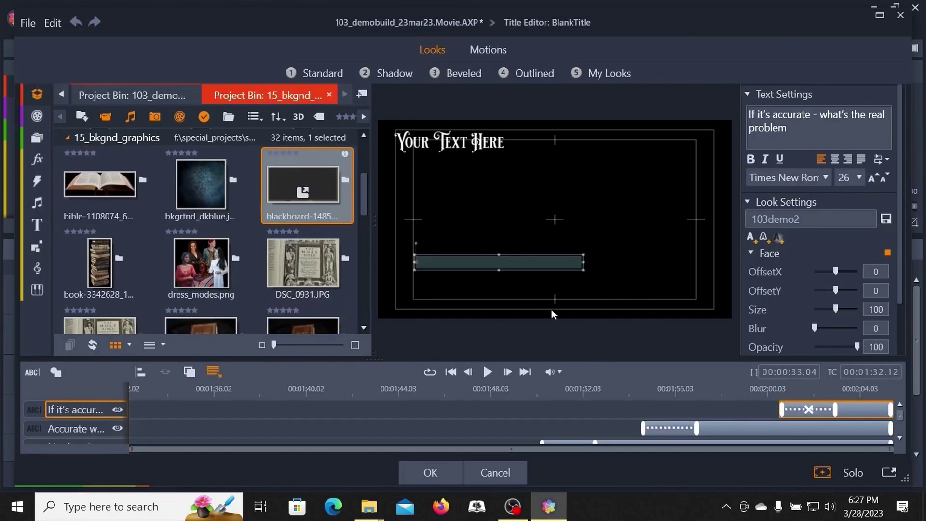
{"action": "left_click", "coordinate": [792, 392]}
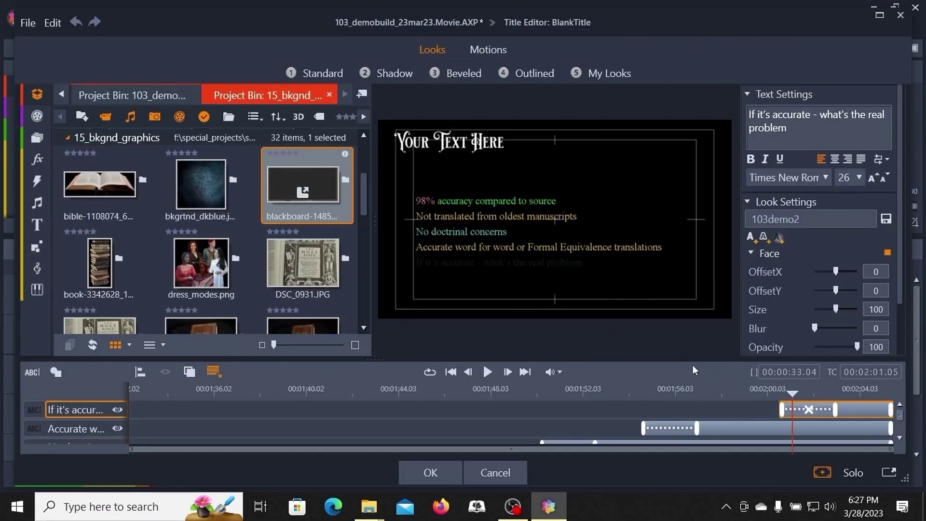
{"action": "left_click_drag", "start_coordinate": [673, 361], "coordinate": [673, 351]}
{"action": "left_click_drag", "start_coordinate": [669, 266], "coordinate": [664, 286]}
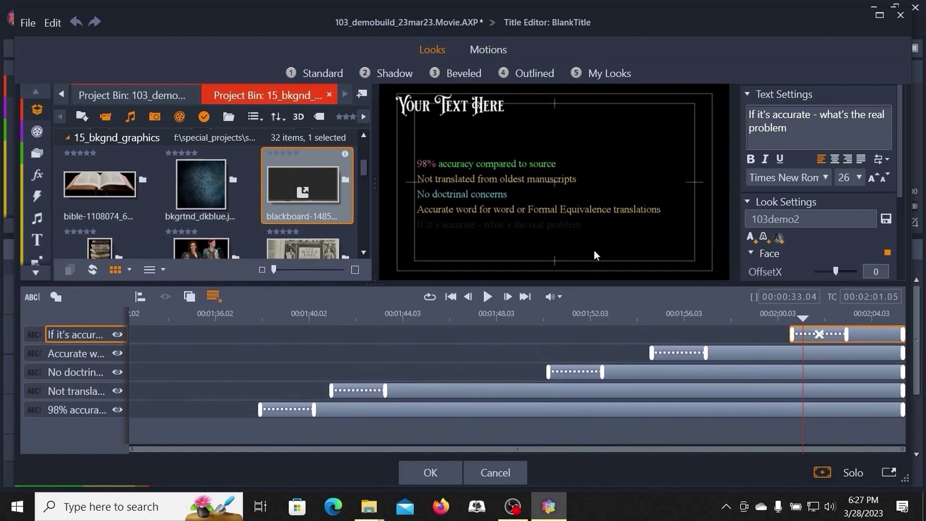
{"action": "left_click", "coordinate": [579, 223]}
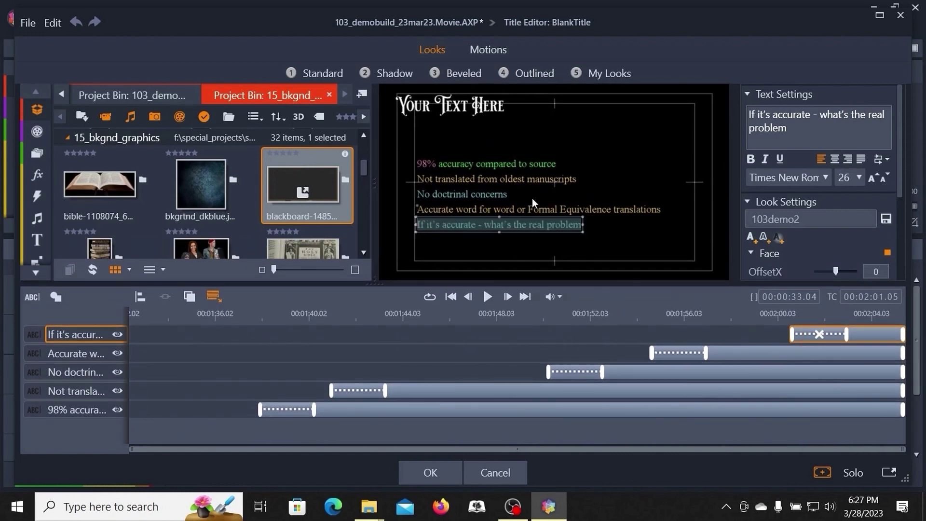
{"action": "left_click_drag", "start_coordinate": [405, 151], "coordinate": [670, 259]}
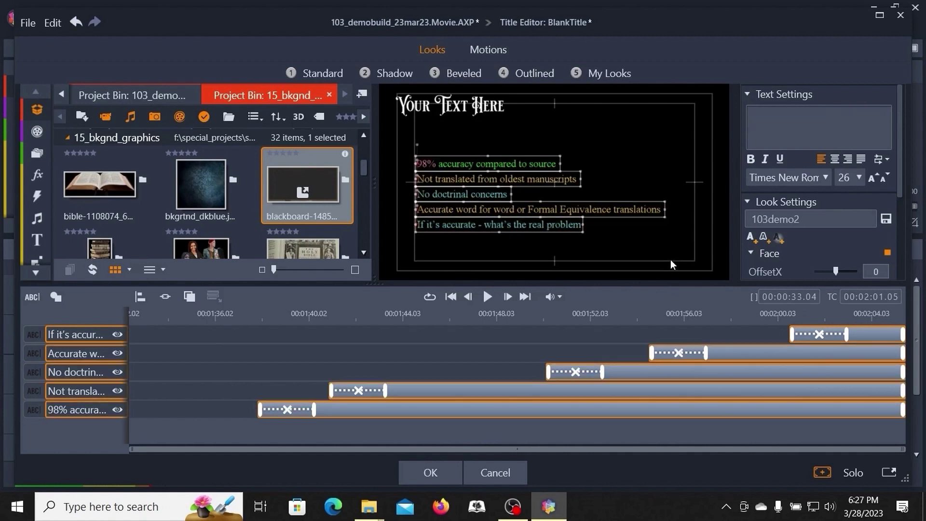
{"action": "left_click", "coordinate": [621, 175]}
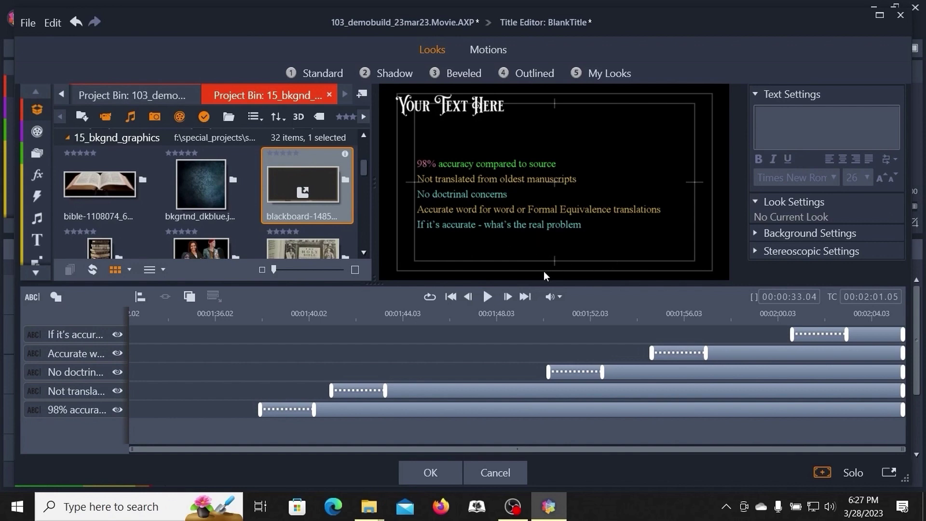
{"action": "left_click", "coordinate": [432, 476]}
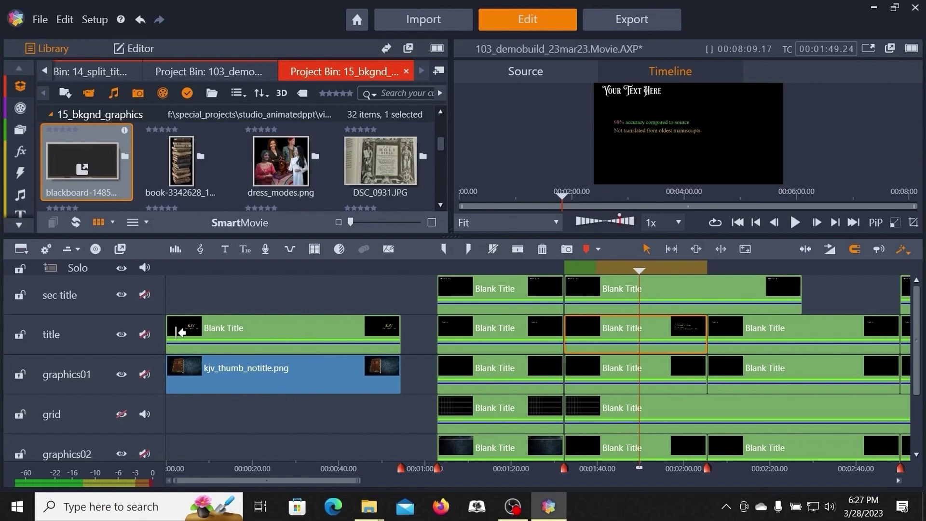
Step: Open the second graphics01 title clip in the Title Editor and add the kjv_anniv_edition book image to its canvas
{"action": "left_click", "coordinate": [54, 366]}
{"action": "right_click", "coordinate": [651, 368]}
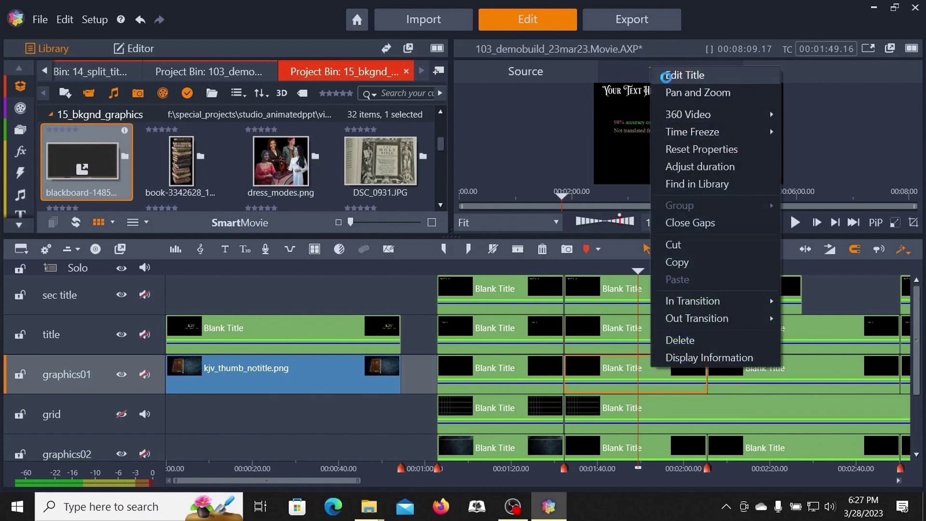
{"action": "left_click", "coordinate": [670, 79]}
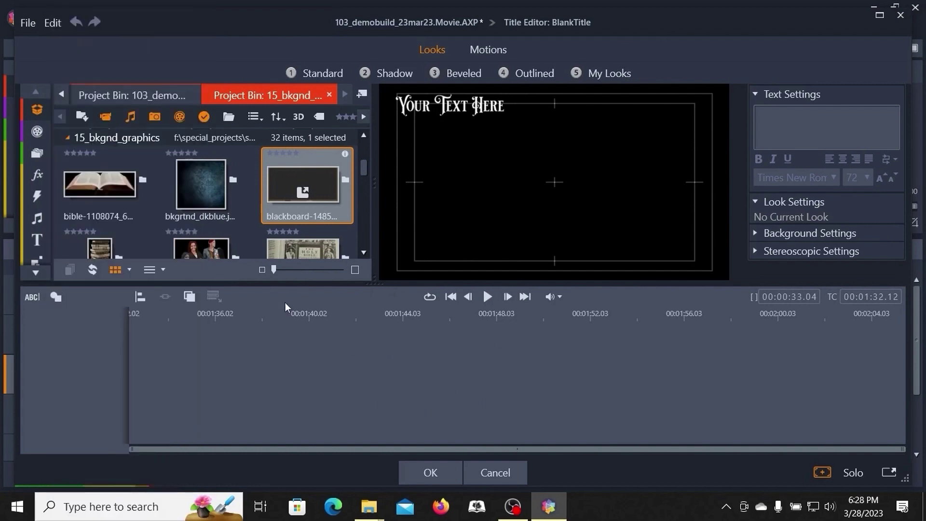
{"action": "left_click_drag", "start_coordinate": [257, 284], "coordinate": [251, 361]}
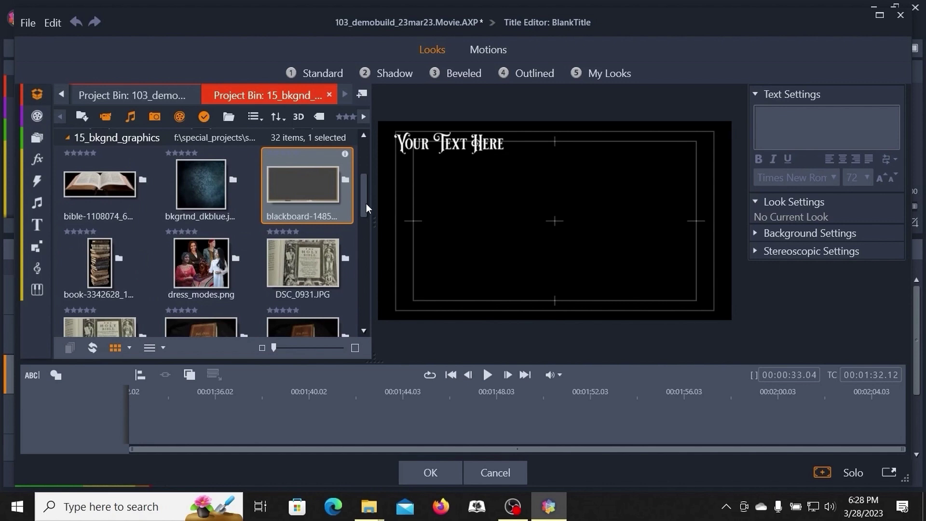
{"action": "left_click_drag", "start_coordinate": [366, 205], "coordinate": [365, 230]}
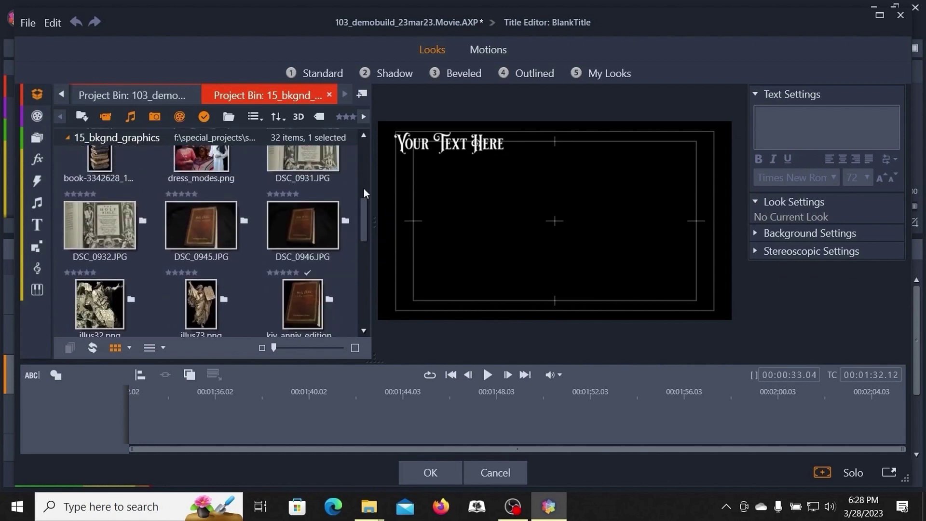
{"action": "left_click_drag", "start_coordinate": [362, 210], "coordinate": [363, 230]}
{"action": "left_click_drag", "start_coordinate": [306, 207], "coordinate": [542, 250]}
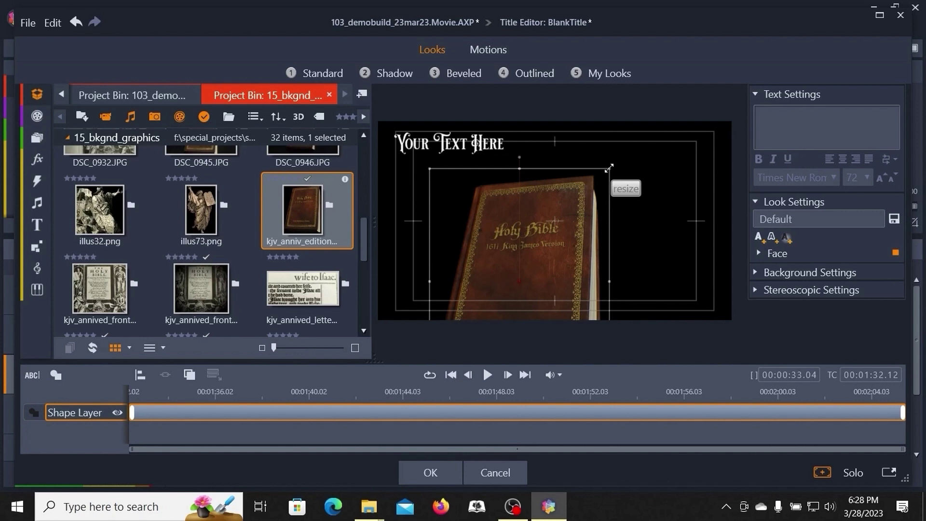
Step: Shrink the book image, place it on the left half of the slide inside the safe area, and apply the title changes
{"action": "left_click_drag", "start_coordinate": [610, 167], "coordinate": [443, 183]}
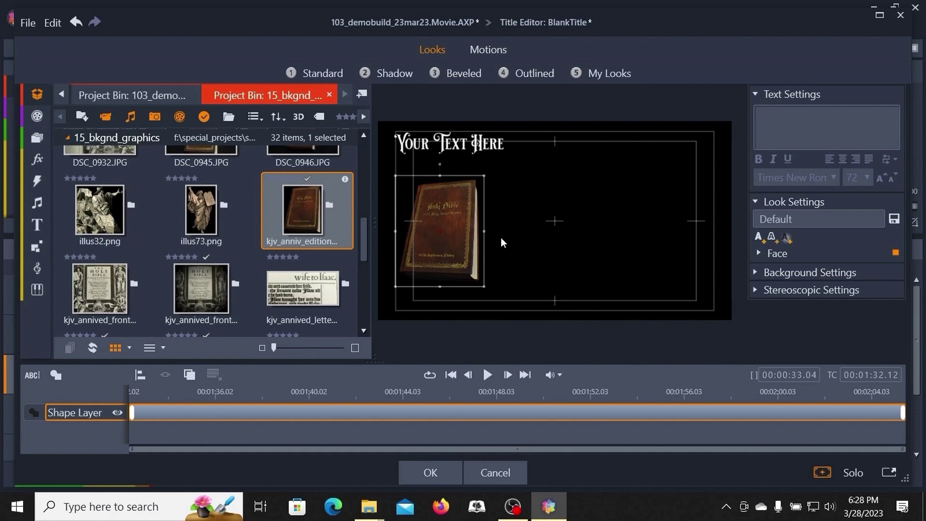
{"action": "mouse_move", "coordinate": [450, 230]}
{"action": "left_mouse_down"}
{"action": "mouse_move", "coordinate": [486, 234]}
{"action": "mouse_move", "coordinate": [457, 235]}
{"action": "mouse_move", "coordinate": [456, 247]}
{"action": "mouse_move", "coordinate": [463, 233]}
{"action": "left_mouse_up"}
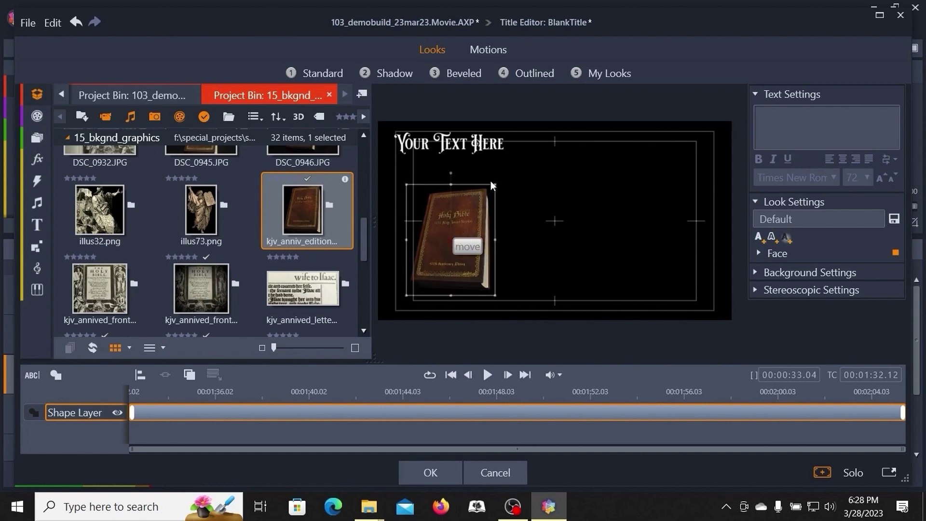
{"action": "left_click", "coordinate": [556, 204]}
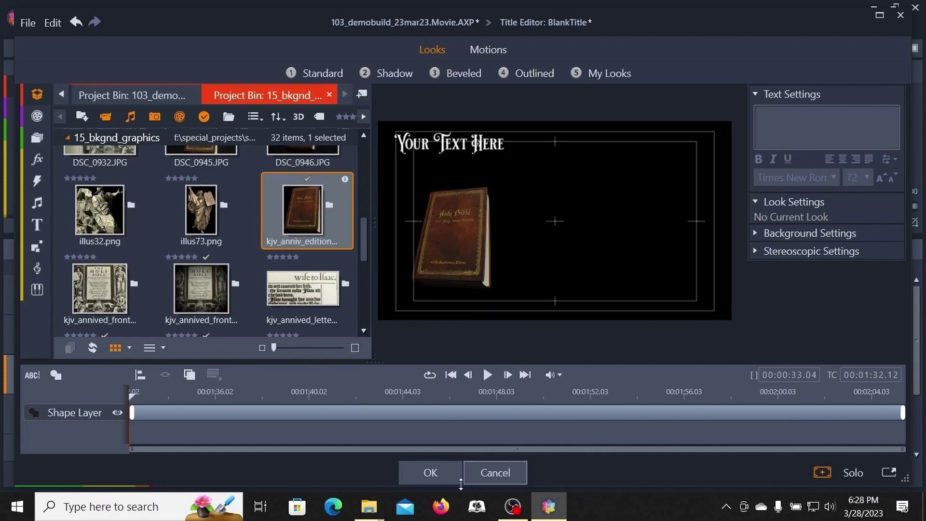
{"action": "left_click", "coordinate": [429, 474]}
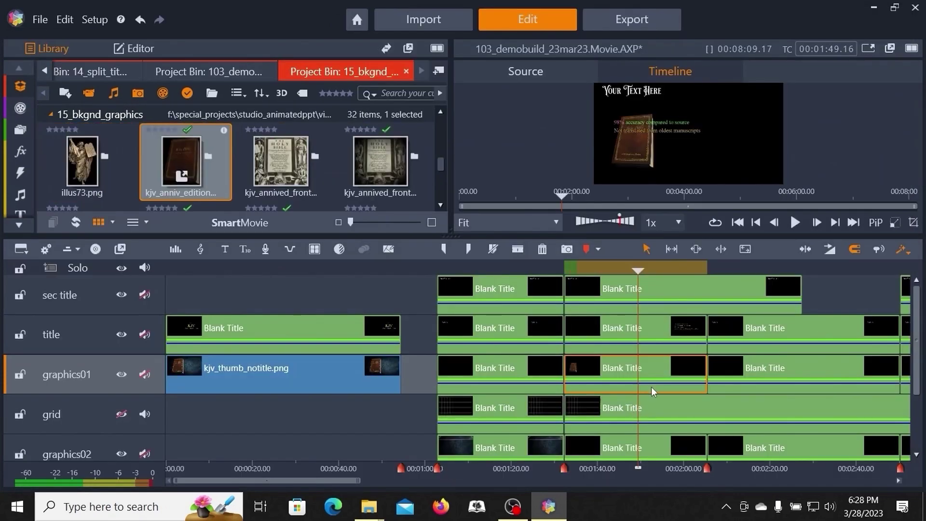
Step: Open the second title clip on the title track in the Title Editor and move its five bullet lines beside the book
{"action": "right_click", "coordinate": [658, 326]}
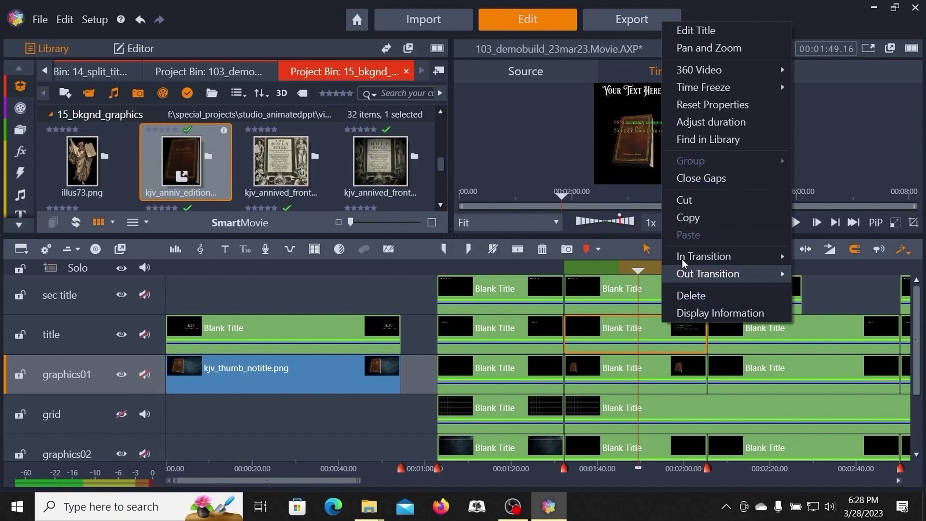
{"action": "left_click", "coordinate": [688, 30]}
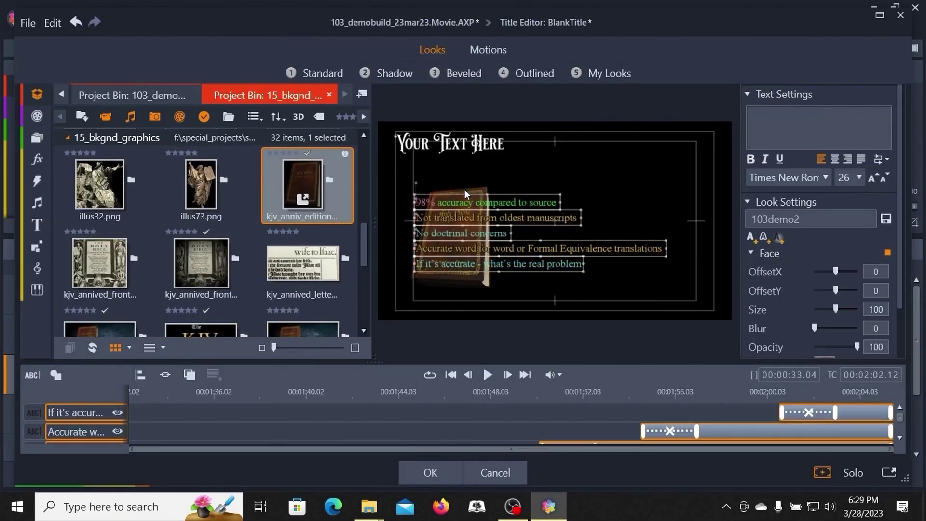
{"action": "left_click_drag", "start_coordinate": [478, 192], "coordinate": [551, 184]}
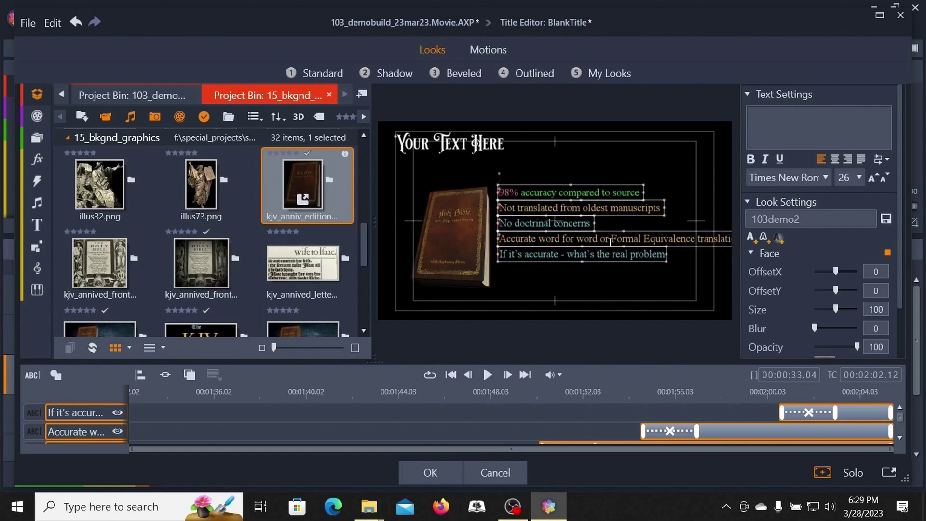
Step: Wrap the line "Accurate word for word or Formal Equivalence translations" so that "translations" sits on a second row
{"action": "left_click", "coordinate": [698, 239]}
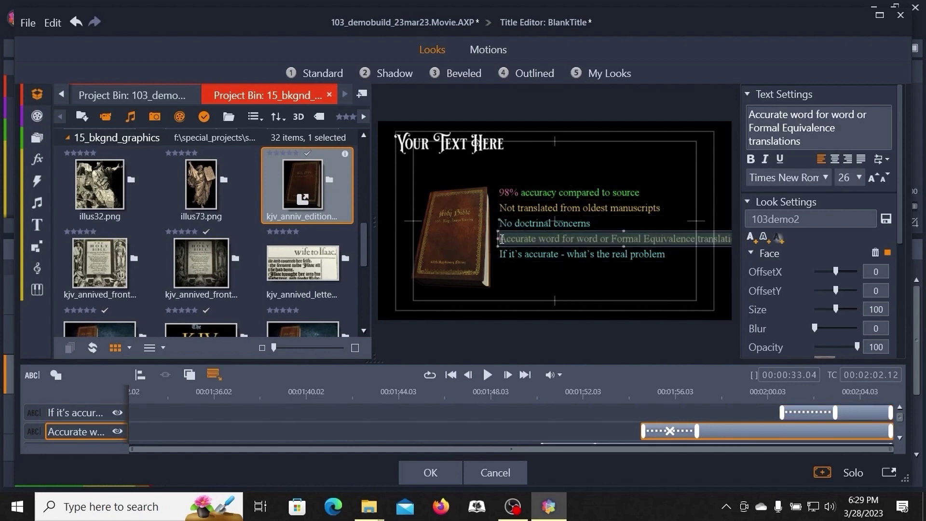
{"action": "left_click_drag", "start_coordinate": [499, 239], "coordinate": [551, 246]}
{"action": "left_click", "coordinate": [546, 279]}
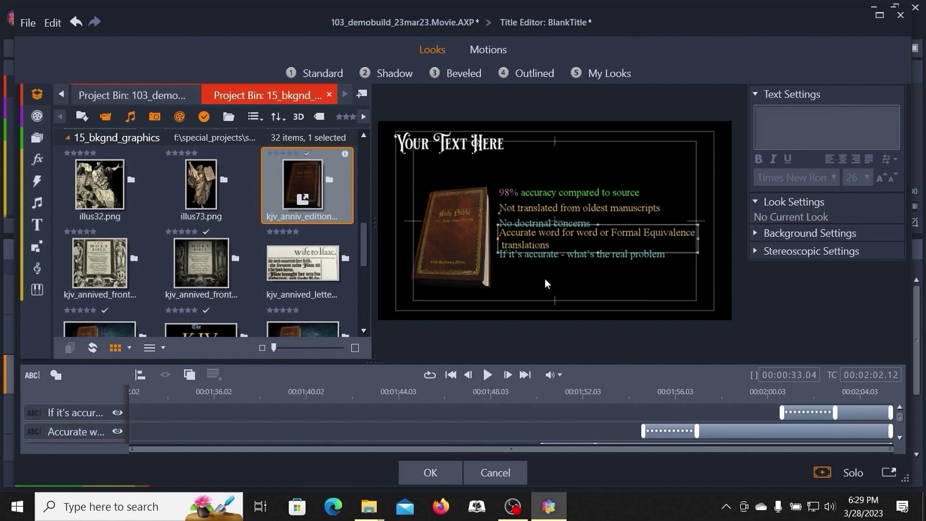
Step: Move the "Accurate word for word" and "If it's accurate" lines down to clear the overlap and keep the bullet spacing even
{"action": "left_click", "coordinate": [530, 259]}
{"action": "left_click_drag", "start_coordinate": [522, 260], "coordinate": [526, 289]}
{"action": "left_click", "coordinate": [521, 248]}
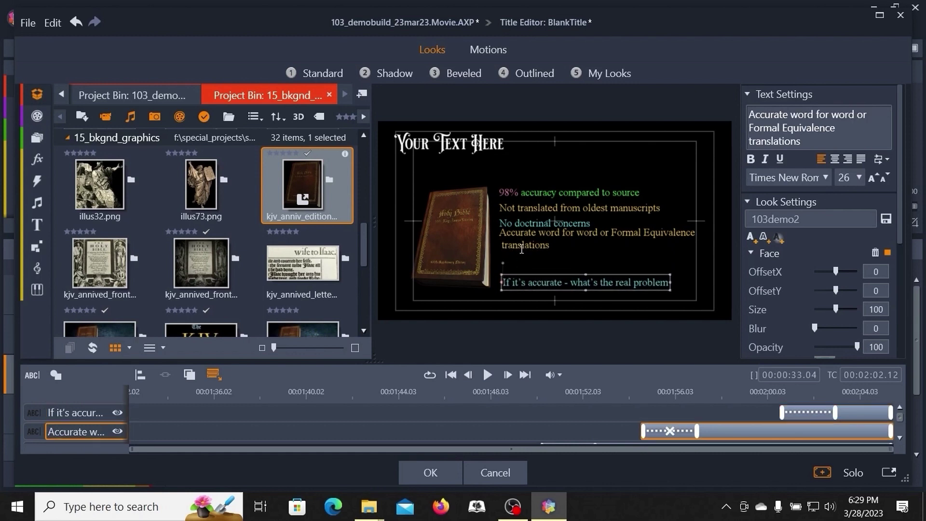
{"action": "left_click", "coordinate": [522, 250]}
{"action": "left_click_drag", "start_coordinate": [520, 253], "coordinate": [523, 260]}
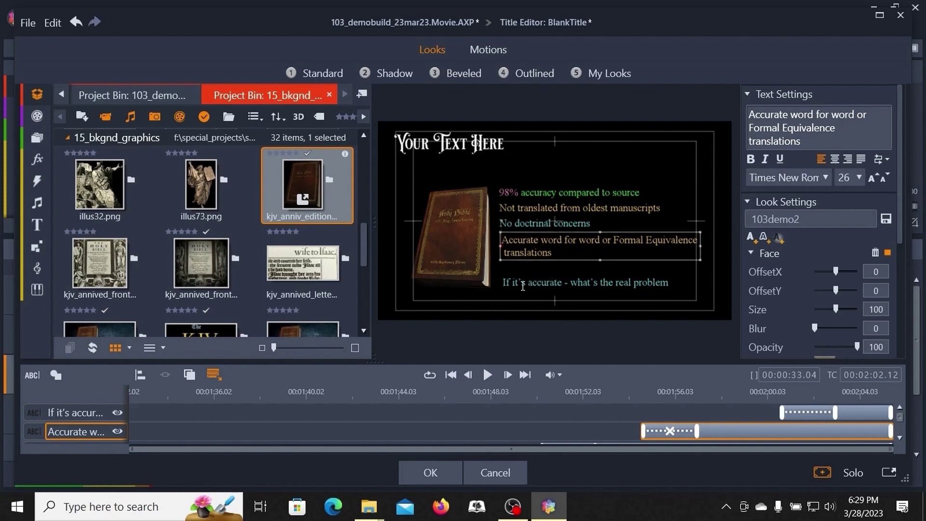
{"action": "left_click", "coordinate": [523, 285]}
{"action": "double_click", "coordinate": [522, 285]}
{"action": "left_click_drag", "start_coordinate": [521, 291], "coordinate": [521, 278]}
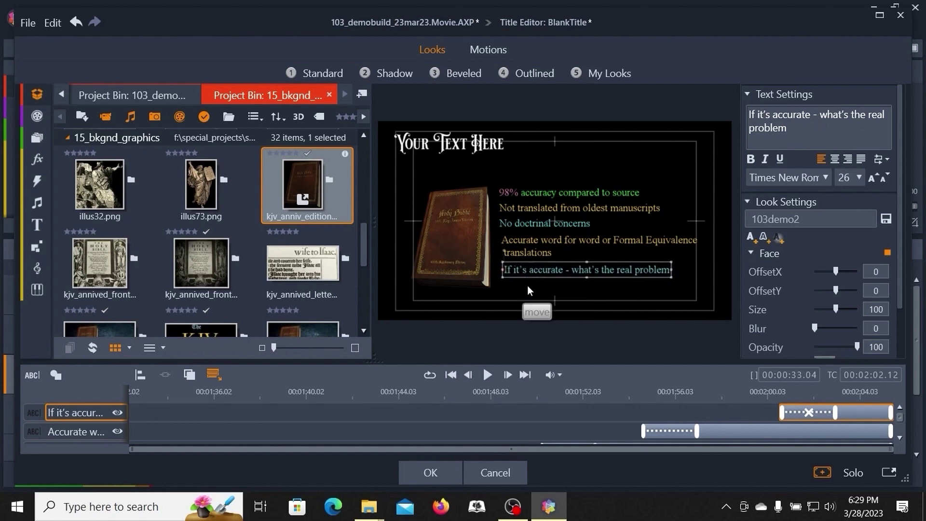
{"action": "left_click", "coordinate": [709, 264]}
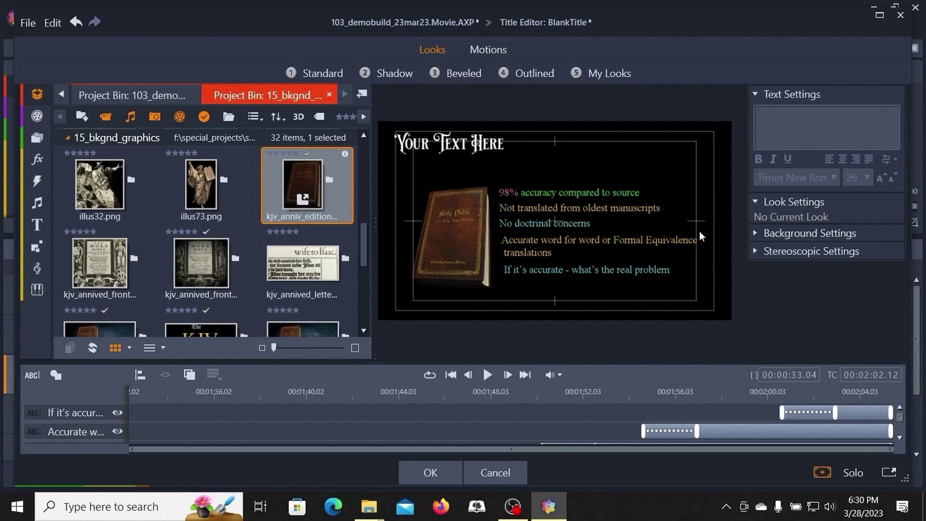
Step: Left-align all five bullet lines, shift them slightly right away from the book, and apply the title changes
{"action": "left_click_drag", "start_coordinate": [477, 168], "coordinate": [708, 306]}
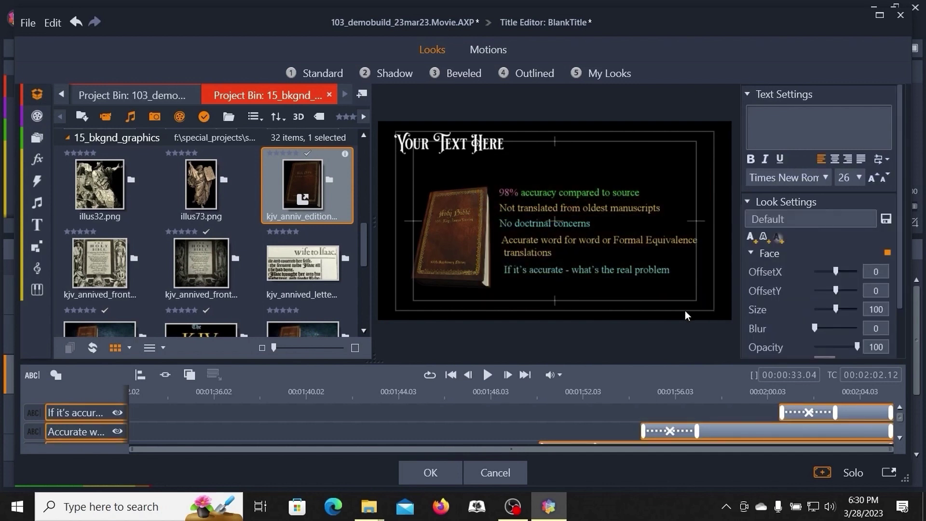
{"action": "left_click", "coordinate": [140, 374]}
{"action": "left_click", "coordinate": [159, 164]}
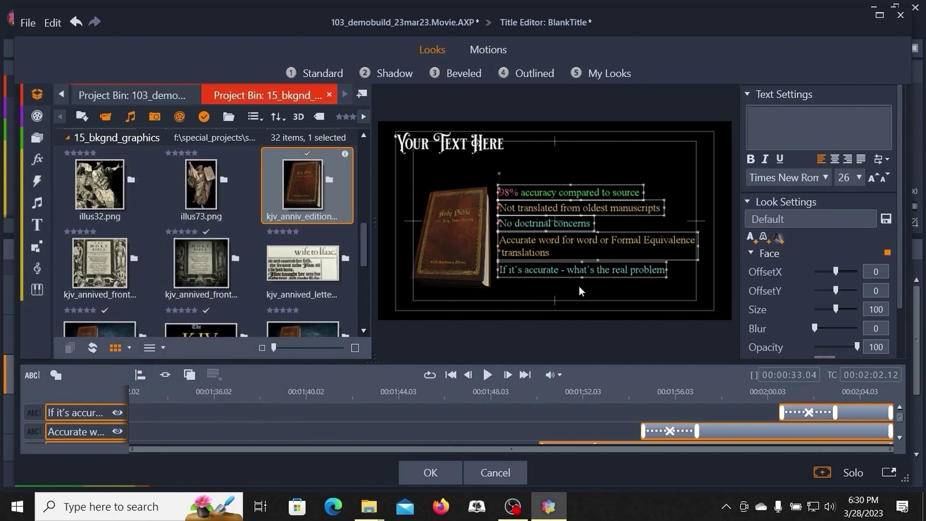
{"action": "left_click_drag", "start_coordinate": [573, 278], "coordinate": [585, 277]}
{"action": "left_click", "coordinate": [479, 393]}
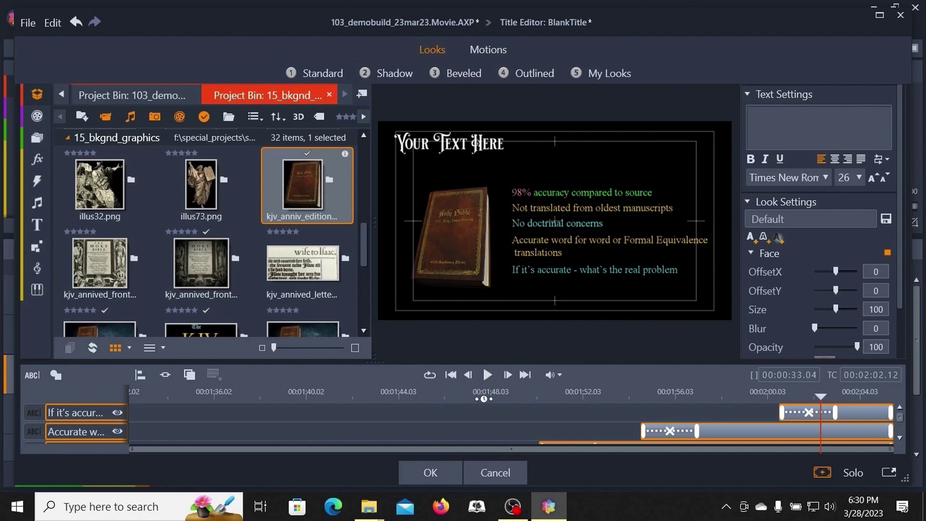
{"action": "left_click", "coordinate": [430, 472]}
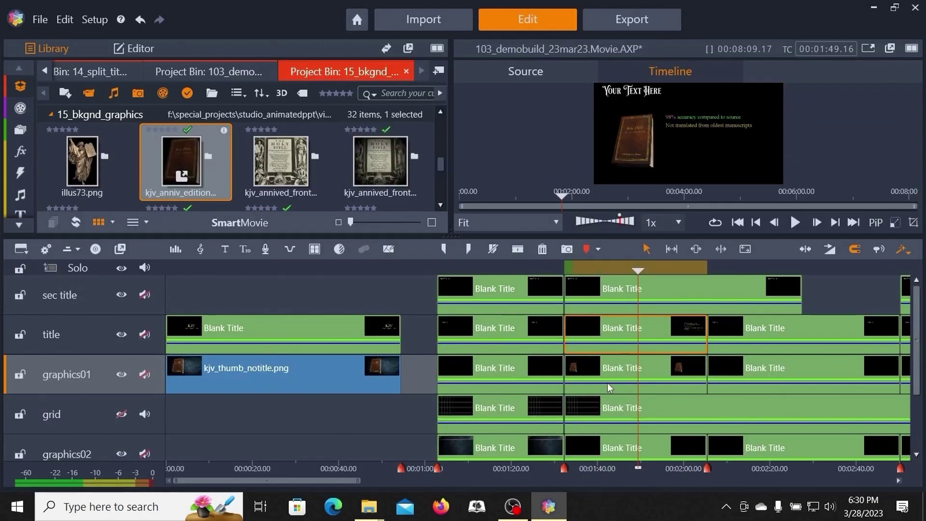
Step: Reopen the second graphics01 title clip, enlarge the book image, and reposition it down and left to clear the bullet text
{"action": "left_click", "coordinate": [593, 369]}
{"action": "right_click", "coordinate": [593, 367]}
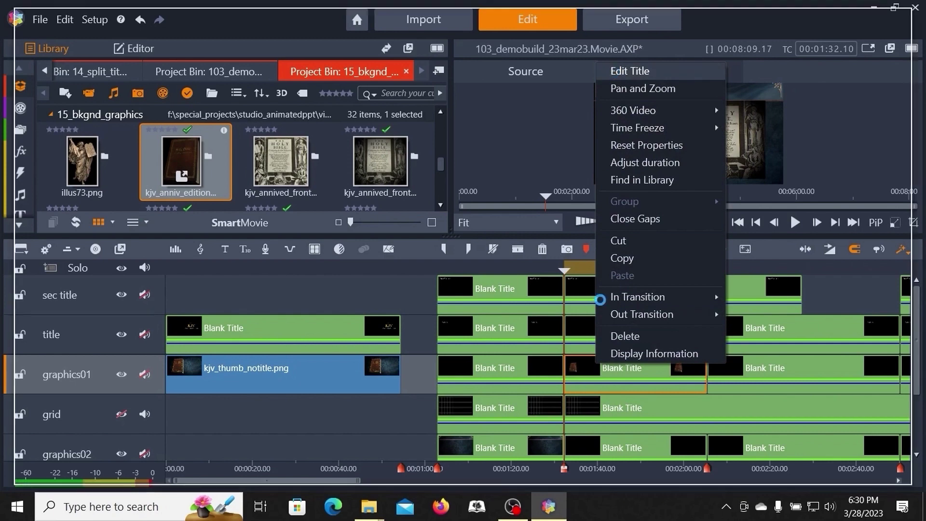
{"action": "left_click", "coordinate": [619, 72]}
{"action": "left_click", "coordinate": [547, 393]}
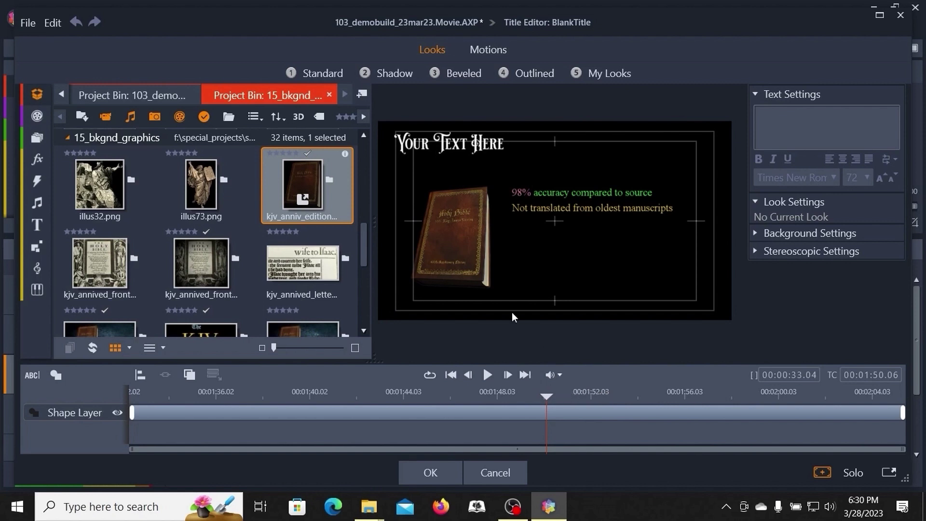
{"action": "left_click", "coordinate": [457, 246]}
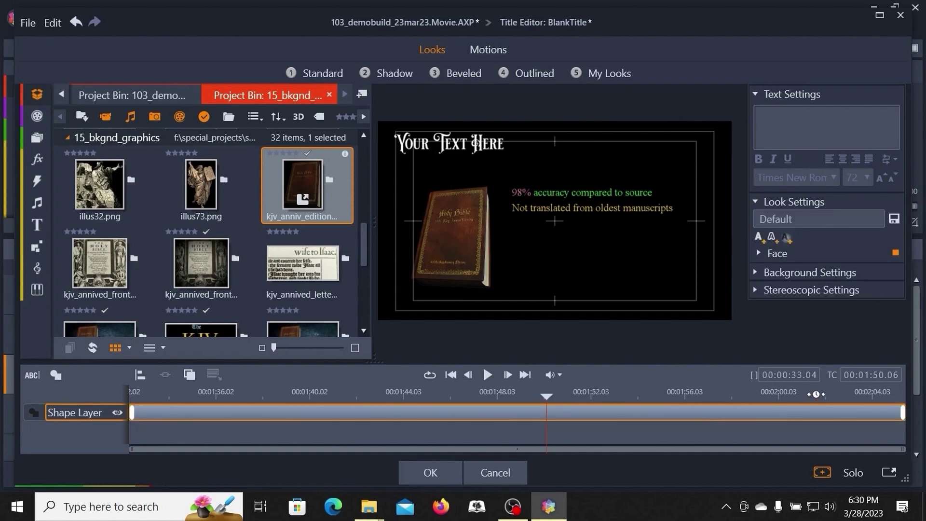
{"action": "left_click", "coordinate": [854, 395]}
{"action": "left_click", "coordinate": [445, 229]}
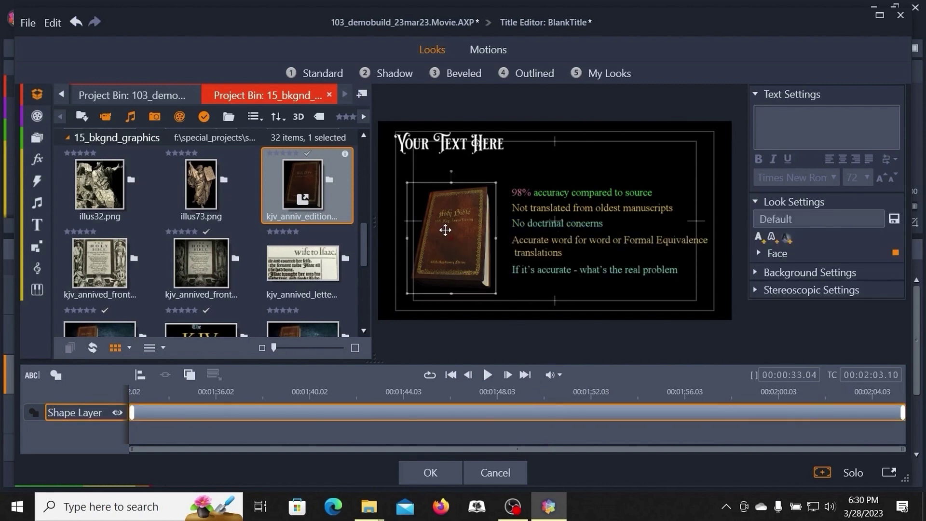
{"action": "left_click_drag", "start_coordinate": [495, 183], "coordinate": [515, 159]}
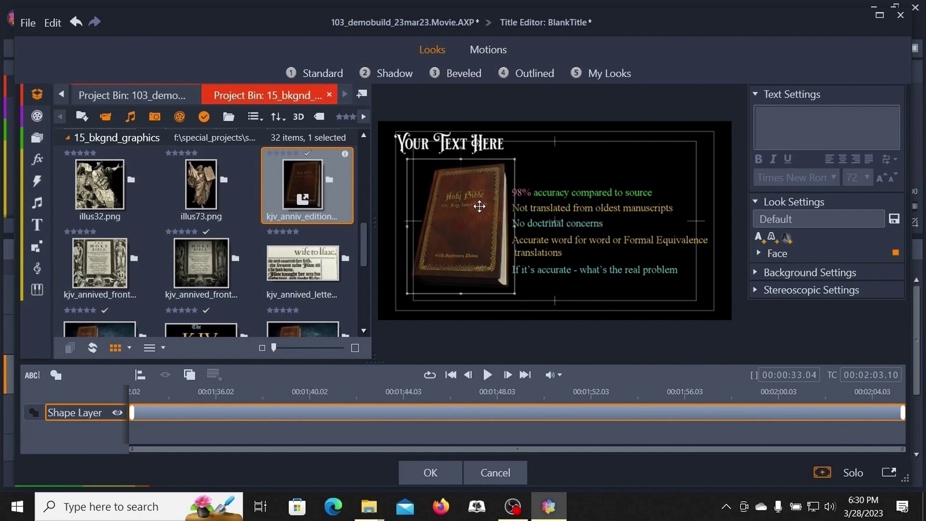
{"action": "left_click_drag", "start_coordinate": [475, 209], "coordinate": [463, 222]}
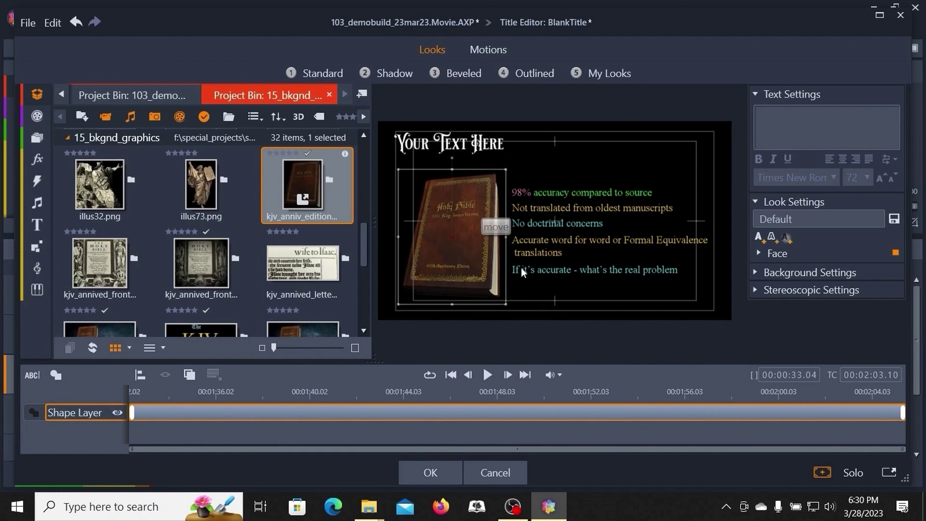
{"action": "left_click", "coordinate": [545, 287]}
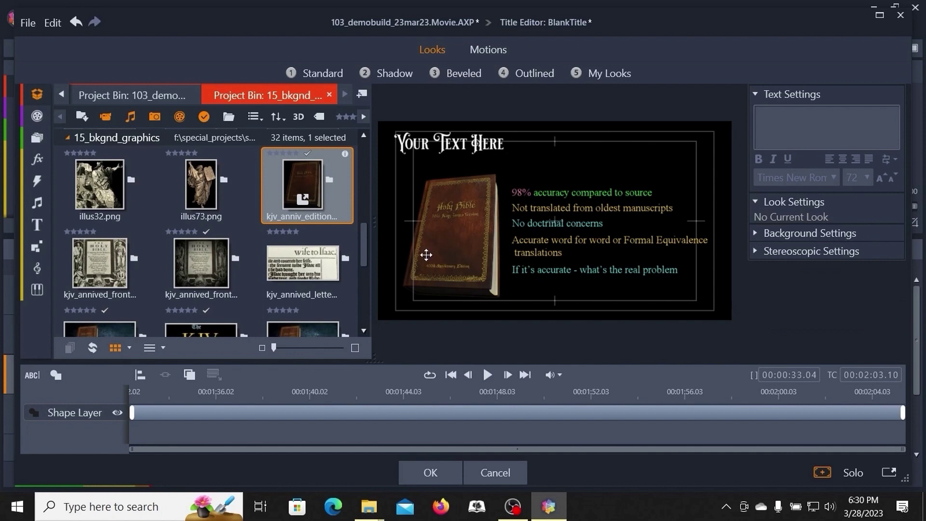
Step: Try tilting the book image slightly counter-clockwise and turning it back upright
{"action": "left_click", "coordinate": [454, 215]}
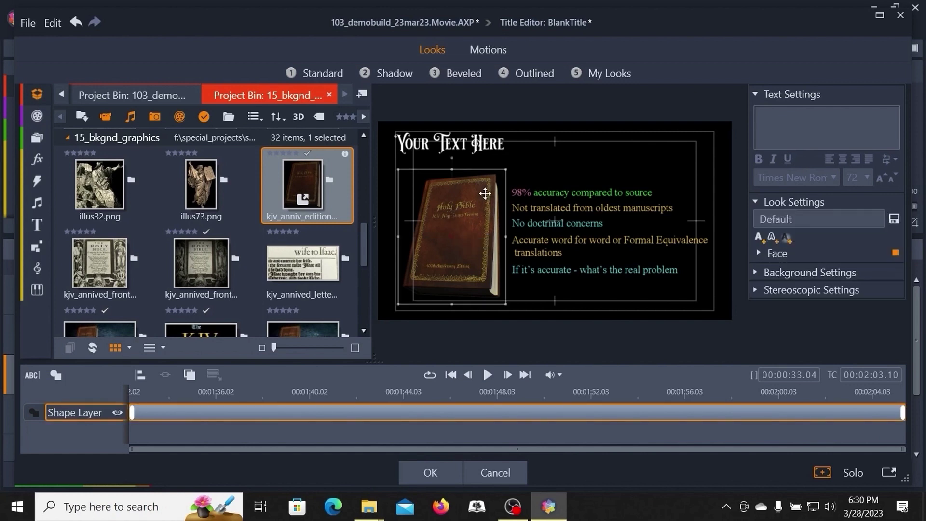
{"action": "mouse_move", "coordinate": [451, 159]}
{"action": "left_mouse_down"}
{"action": "mouse_move", "coordinate": [426, 166]}
{"action": "mouse_move", "coordinate": [473, 173]}
{"action": "mouse_move", "coordinate": [448, 164]}
{"action": "left_mouse_up"}
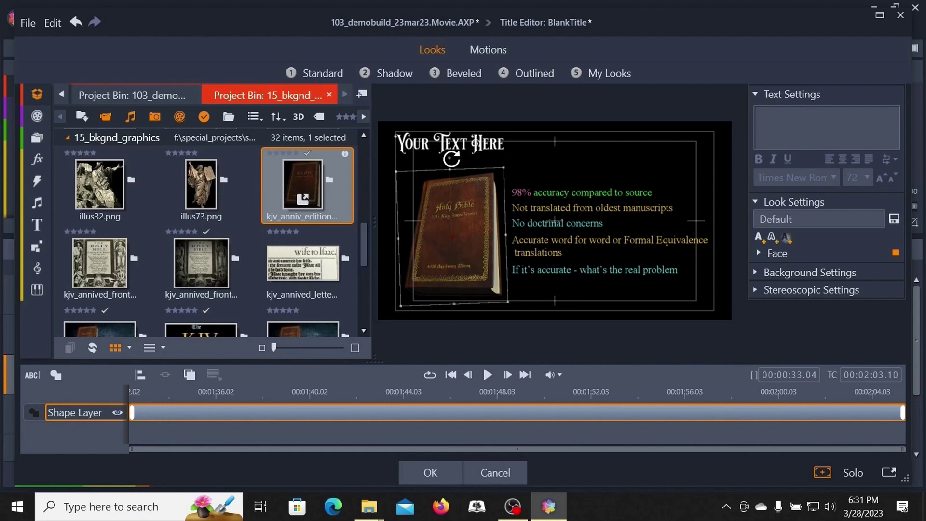
{"action": "left_click_drag", "start_coordinate": [449, 158], "coordinate": [453, 159]}
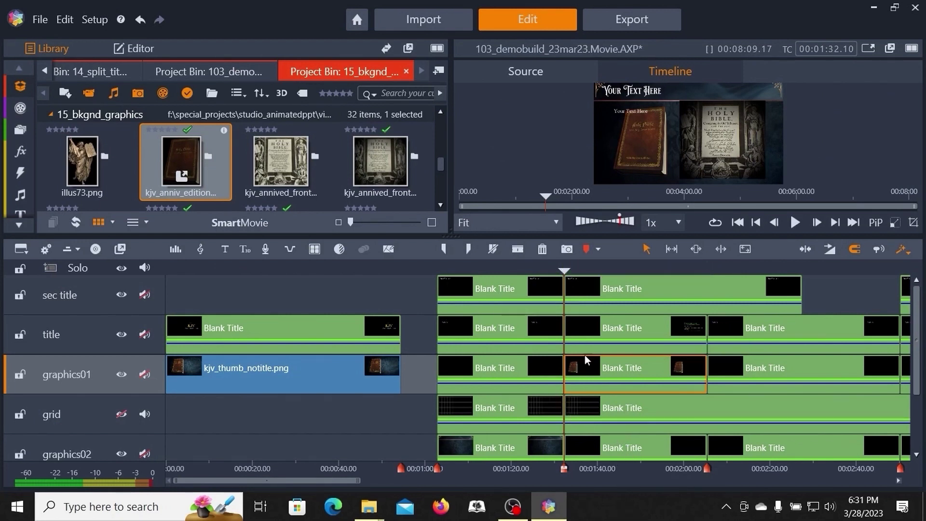
Step: Save the demo movie project
{"action": "left_click", "coordinate": [42, 22]}
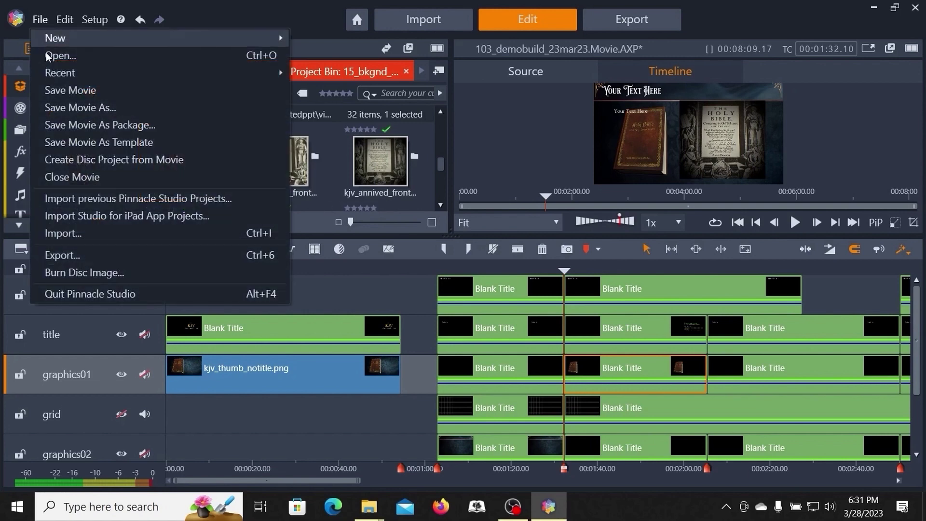
{"action": "left_click", "coordinate": [55, 90]}
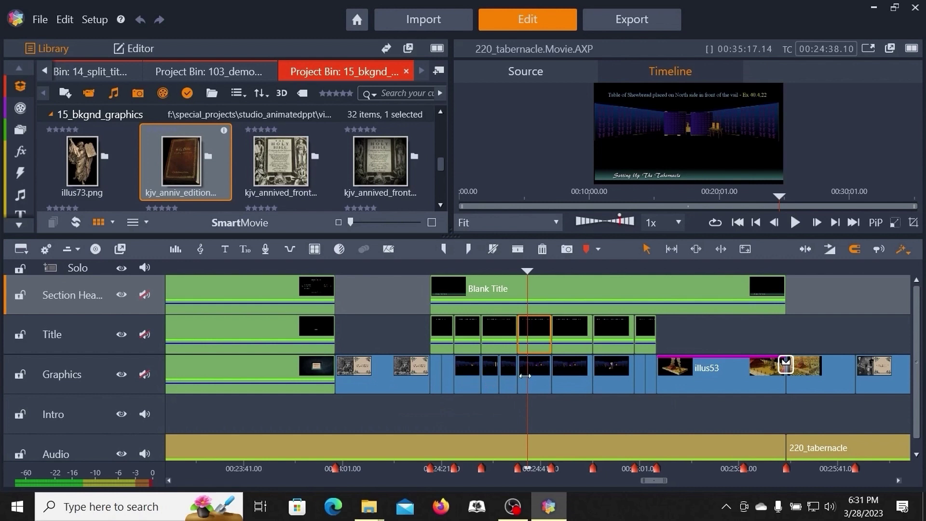
Step: Look over the illus53 graphic and the tribes layout slide on the 220_tabernacle movie's timeline
{"action": "left_click_drag", "start_coordinate": [526, 272], "coordinate": [697, 284]}
{"action": "left_click", "coordinate": [724, 375]}
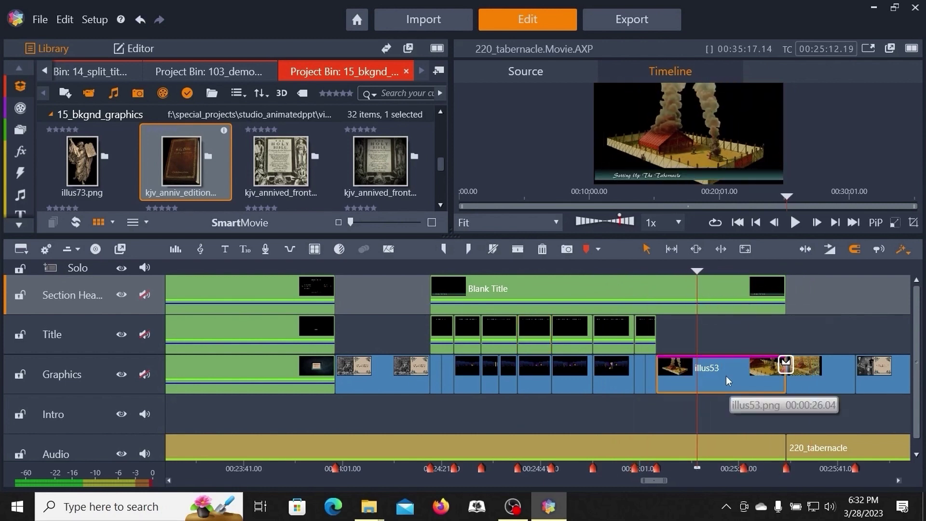
{"action": "left_click_drag", "start_coordinate": [696, 271], "coordinate": [321, 303]}
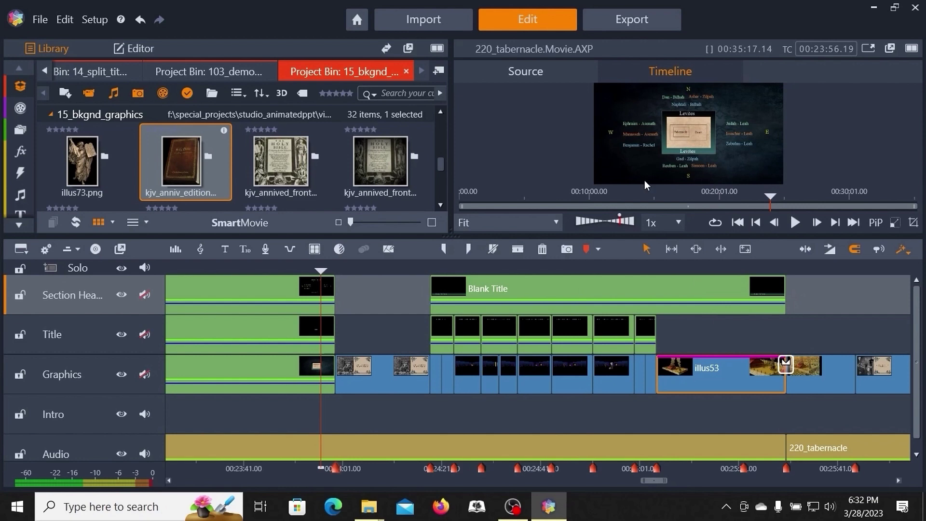
Step: Open the tribes layout title clip on the Graphics track in the Title Editor, examine its layout at 00:23:26.28, and close it
{"action": "right_click", "coordinate": [222, 368]}
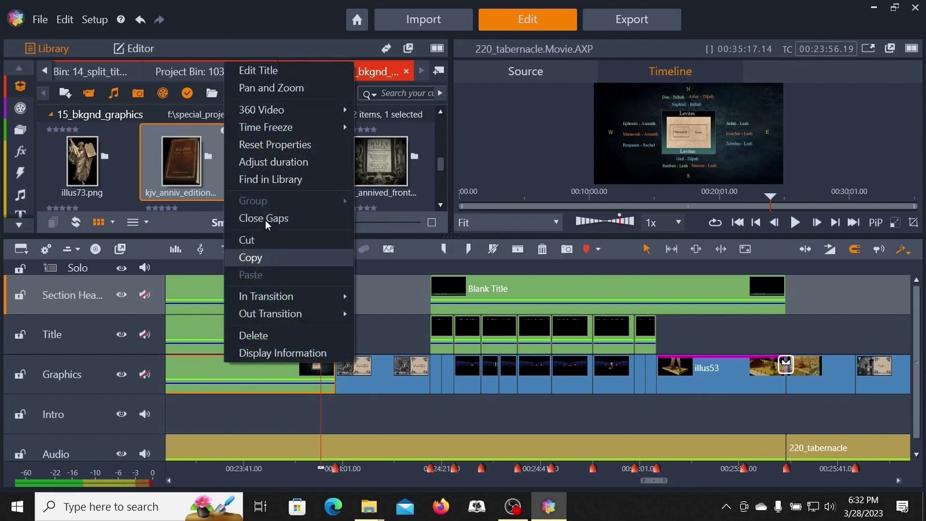
{"action": "left_click", "coordinate": [247, 71]}
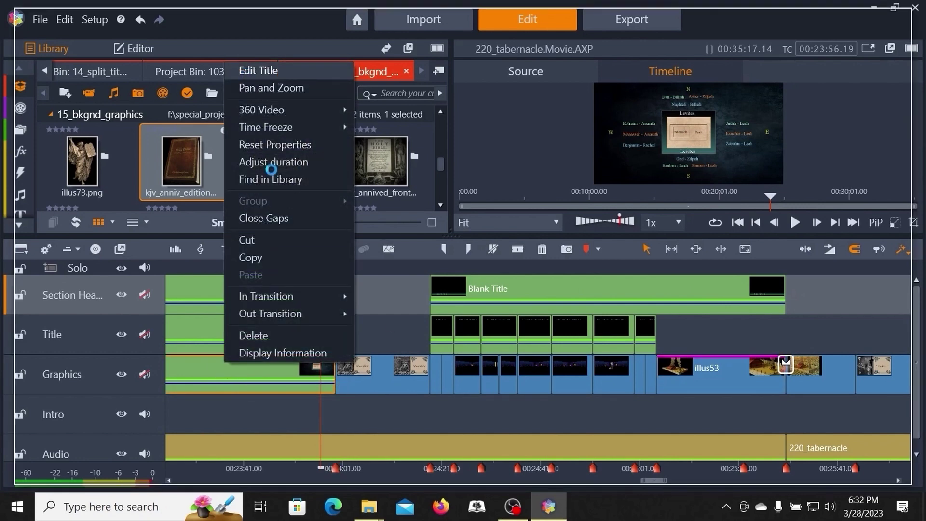
{"action": "left_click", "coordinate": [672, 397]}
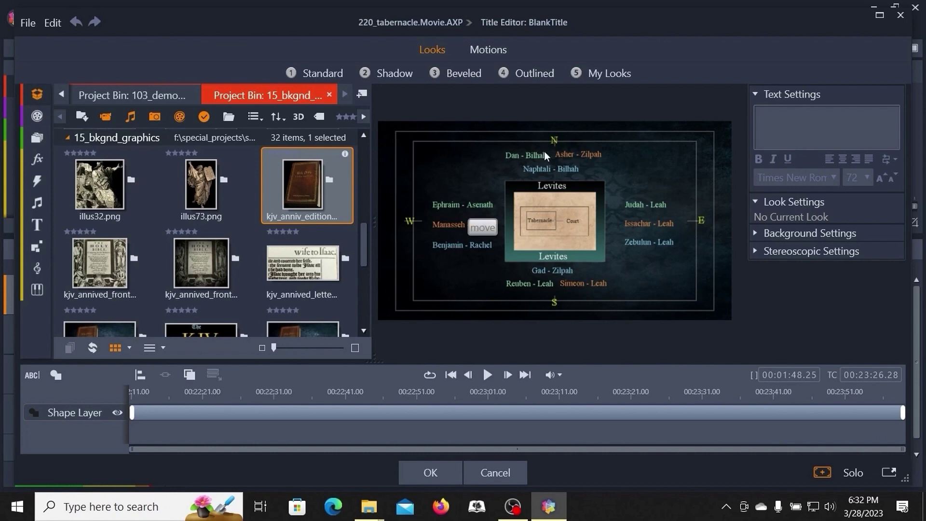
{"action": "left_click", "coordinate": [431, 472]}
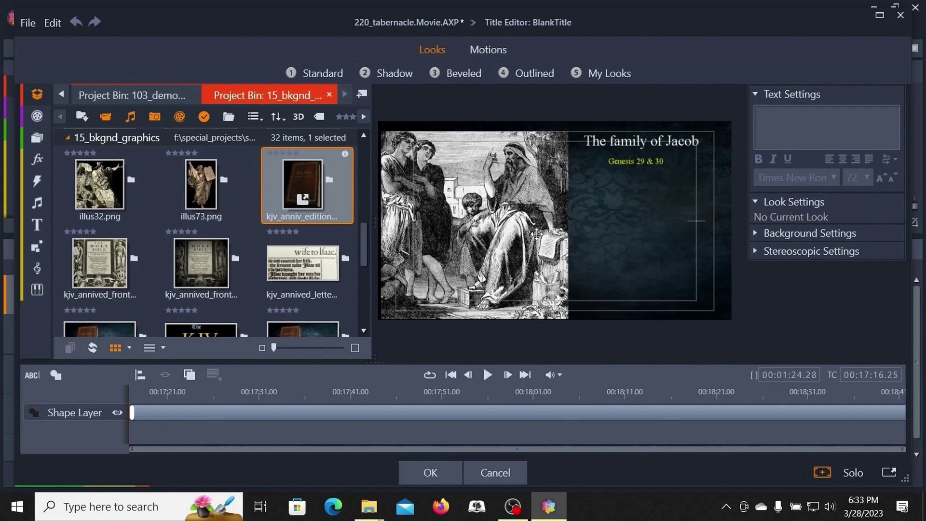
Step: Scrub through the family of Jacob title in the Title Editor up to 00:18:11.21 and close the editor
{"action": "left_click", "coordinate": [179, 392]}
{"action": "left_click_drag", "start_coordinate": [179, 396], "coordinate": [631, 399]}
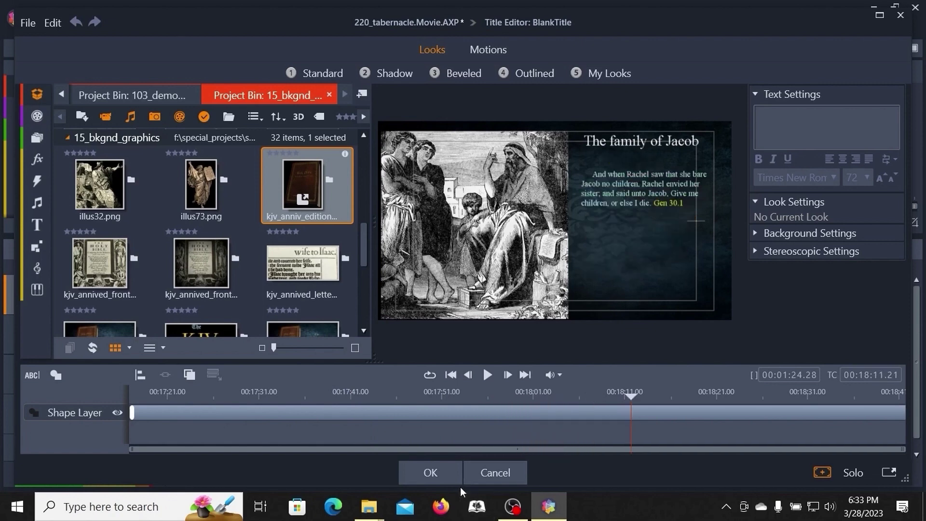
{"action": "left_click", "coordinate": [449, 470]}
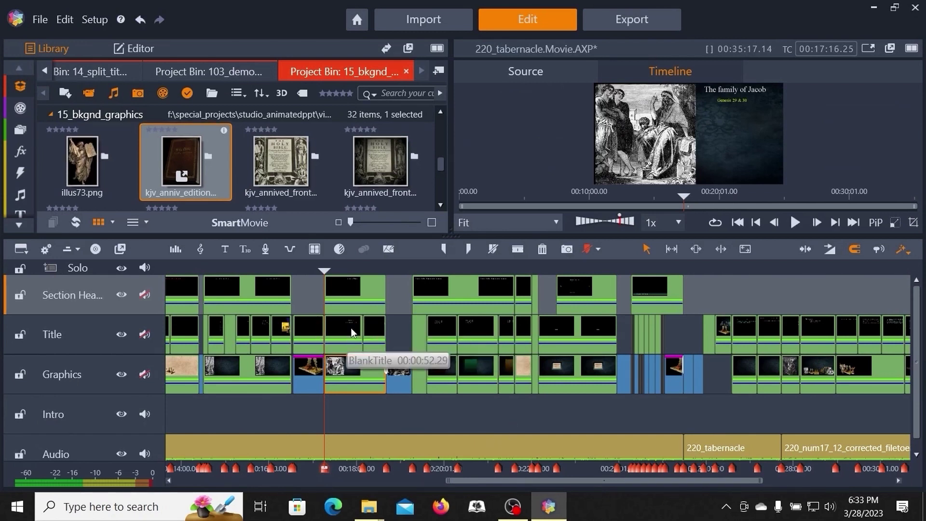
Step: Review the family of Jacob slide's text build-up on the timeline between about 00:17:31 and 00:18:17 in an enlarged preview
{"action": "left_click", "coordinate": [358, 270]}
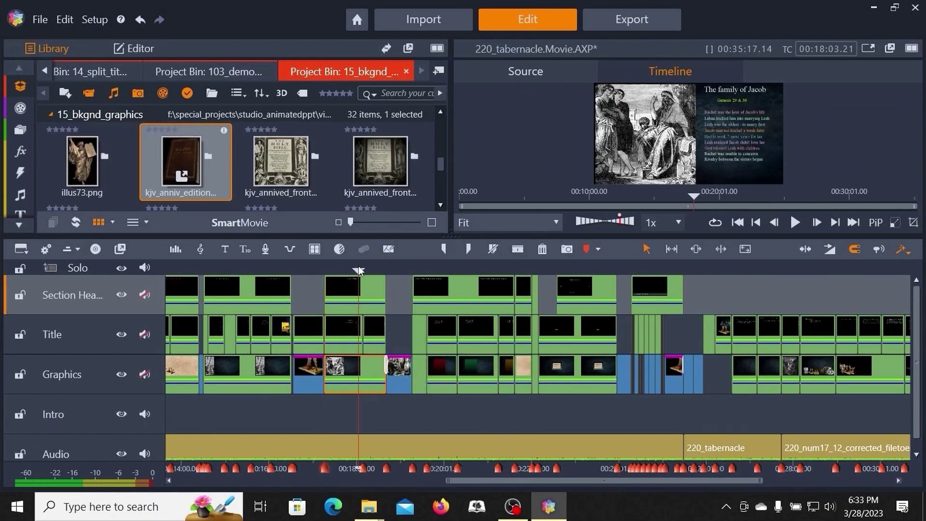
{"action": "mouse_move", "coordinate": [357, 270]}
{"action": "left_mouse_down"}
{"action": "mouse_move", "coordinate": [371, 273]}
{"action": "mouse_move", "coordinate": [342, 272]}
{"action": "left_mouse_up"}
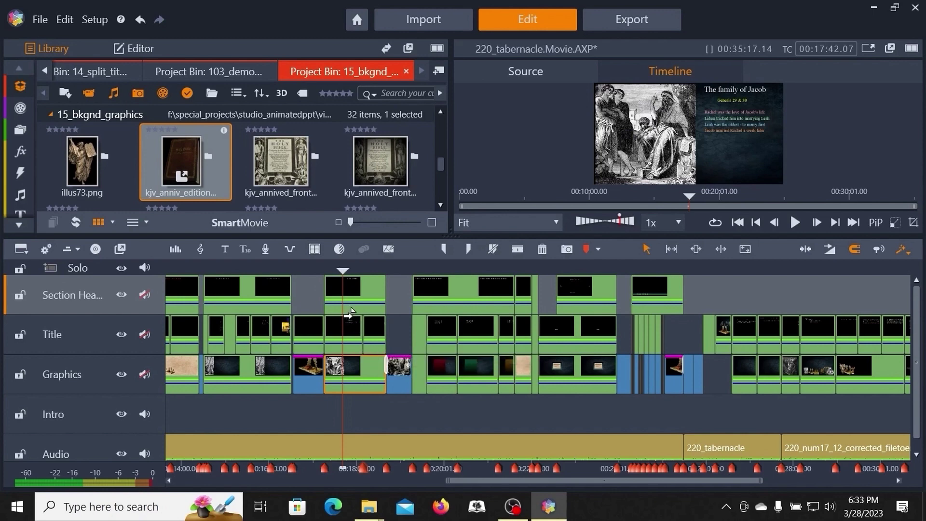
{"action": "left_click_drag", "start_coordinate": [650, 236], "coordinate": [650, 312]}
{"action": "left_click", "coordinate": [368, 346]}
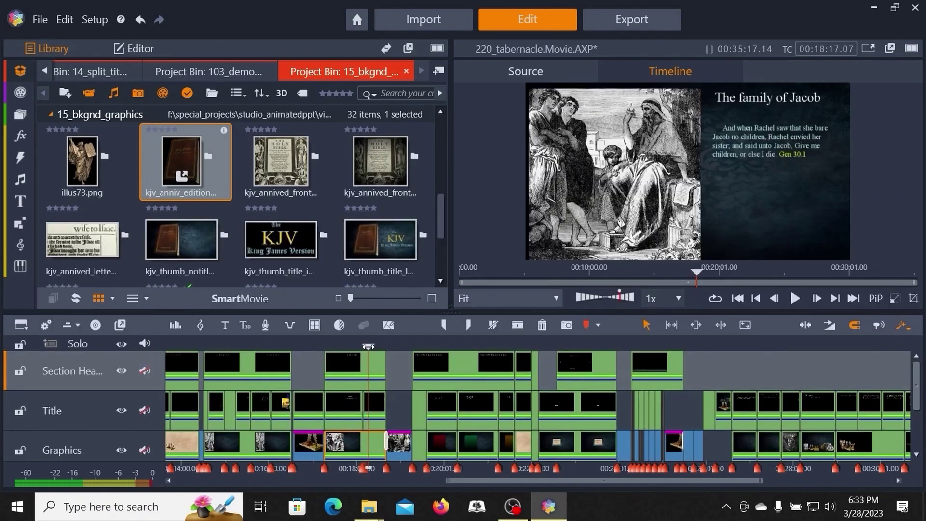
{"action": "left_click_drag", "start_coordinate": [368, 347], "coordinate": [335, 344]}
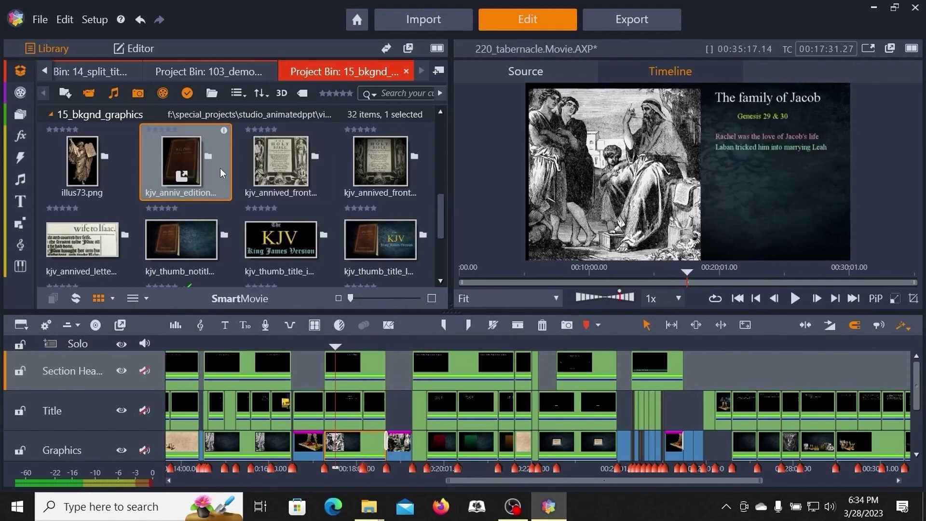
Step: Switch back to the 103_demobuild_23mar23 movie without saving the changes to 220_tabernacle
{"action": "left_click", "coordinate": [46, 19]}
{"action": "left_click", "coordinate": [96, 177]}
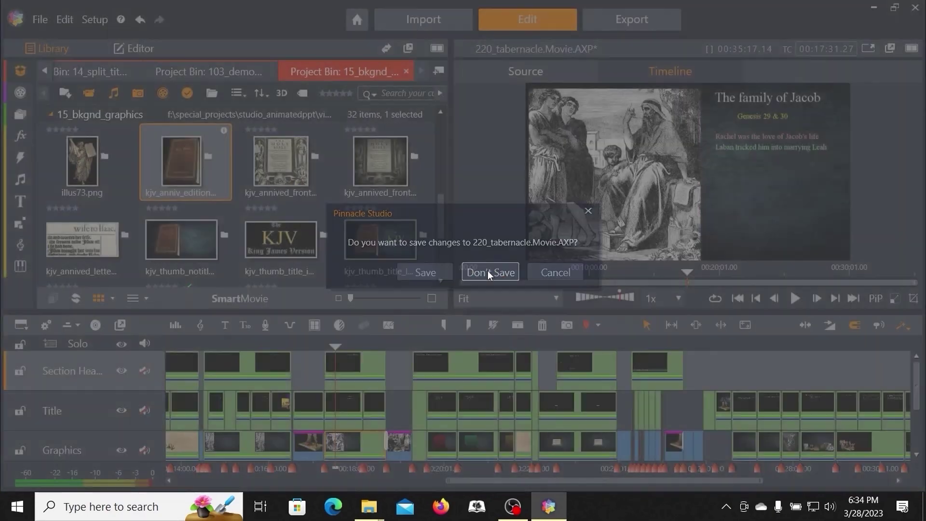
{"action": "left_click", "coordinate": [487, 271]}
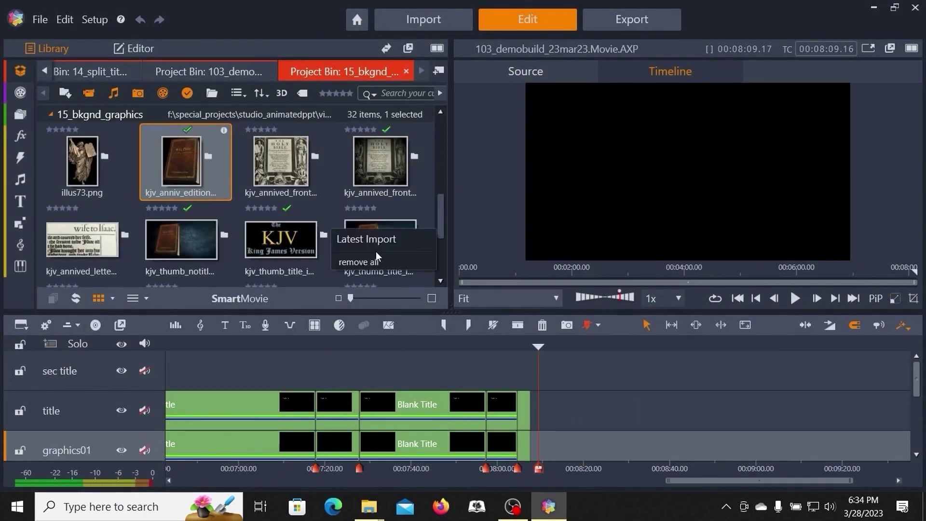
Step: Open the blank title clip starting at 00:07:28.02 on the graphics01 track in the Title Editor
{"action": "scroll", "coordinate": [437, 225], "scroll_direction": "down", "scroll_amount": 2}
{"action": "scroll", "coordinate": [442, 258], "scroll_direction": "down", "scroll_amount": 2}
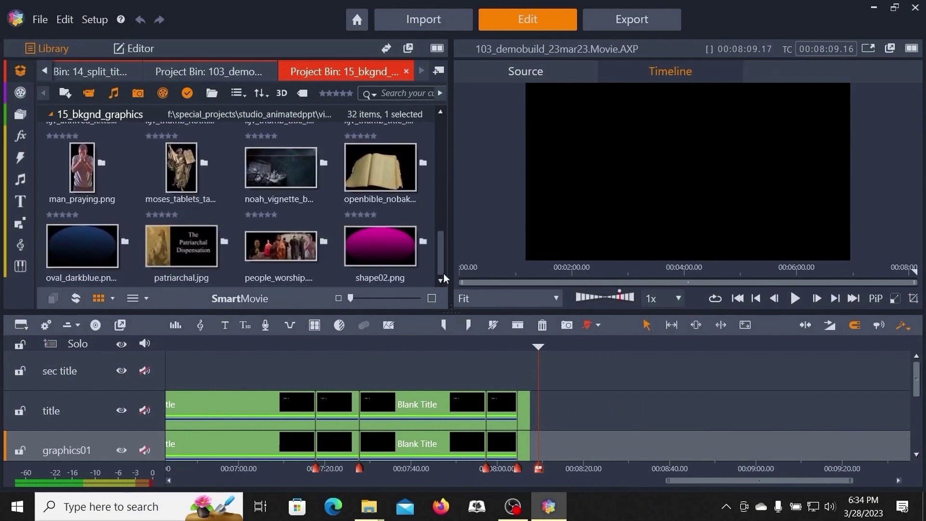
{"action": "double_click", "coordinate": [417, 404]}
Step: Try illus73.png on the left side of the title, shrinking it to fit within the inner safe-area guide, and delete it
{"action": "left_click_drag", "start_coordinate": [203, 183], "coordinate": [467, 230]}
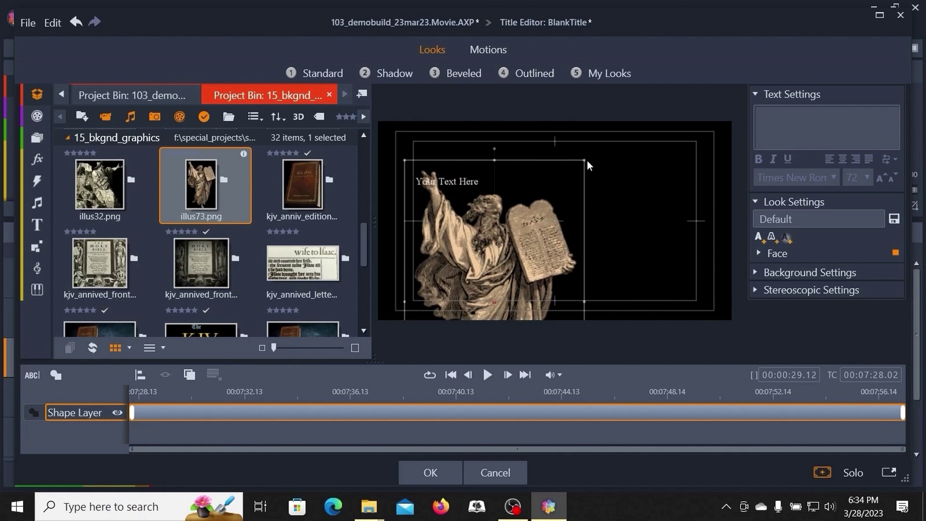
{"action": "left_click_drag", "start_coordinate": [585, 160], "coordinate": [509, 279]}
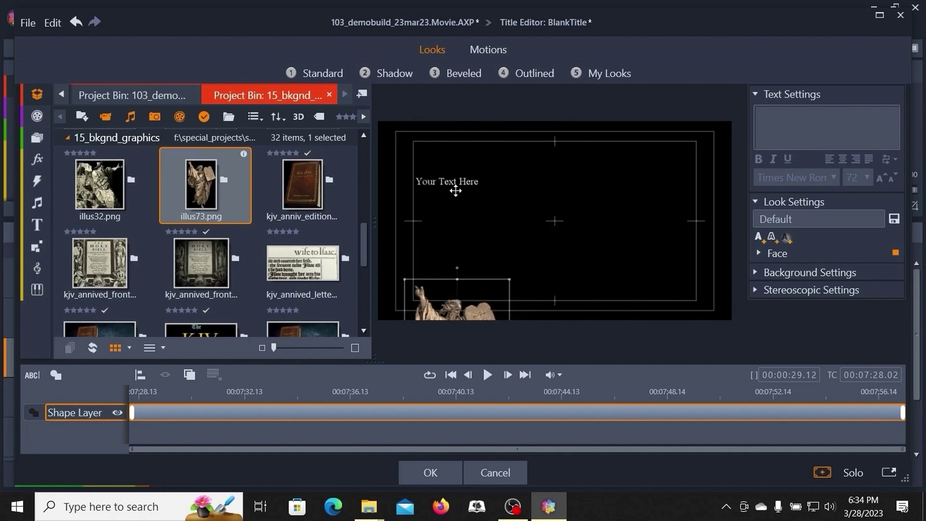
{"action": "left_click_drag", "start_coordinate": [453, 297], "coordinate": [446, 165]}
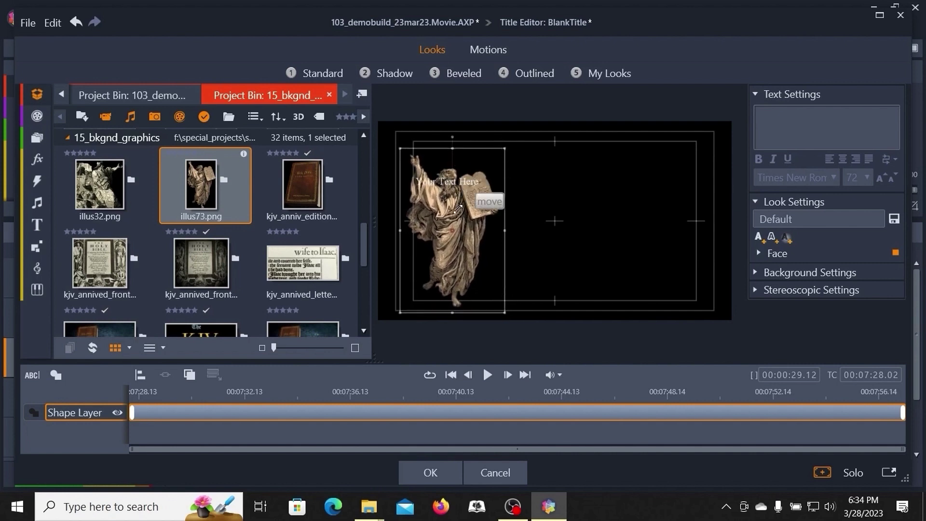
{"action": "left_click_drag", "start_coordinate": [454, 216], "coordinate": [447, 245]}
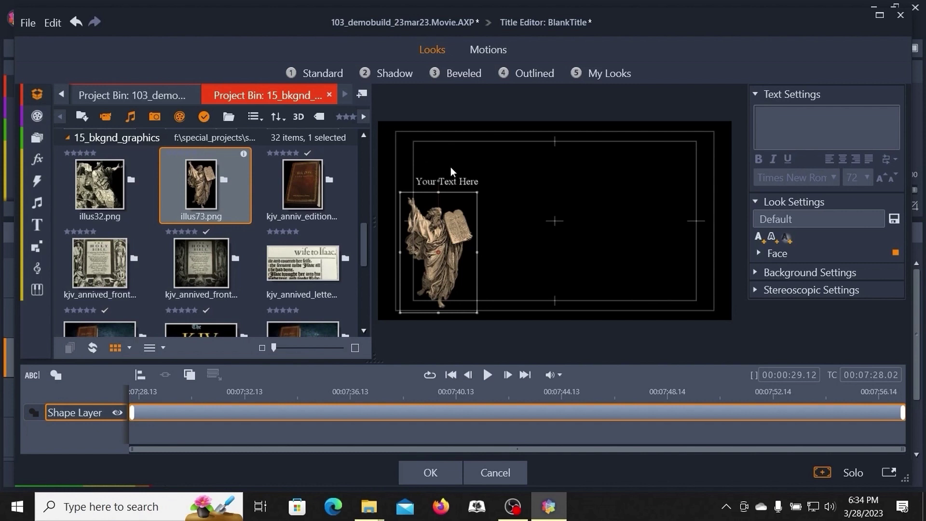
{"action": "left_click_drag", "start_coordinate": [428, 217], "coordinate": [433, 205]}
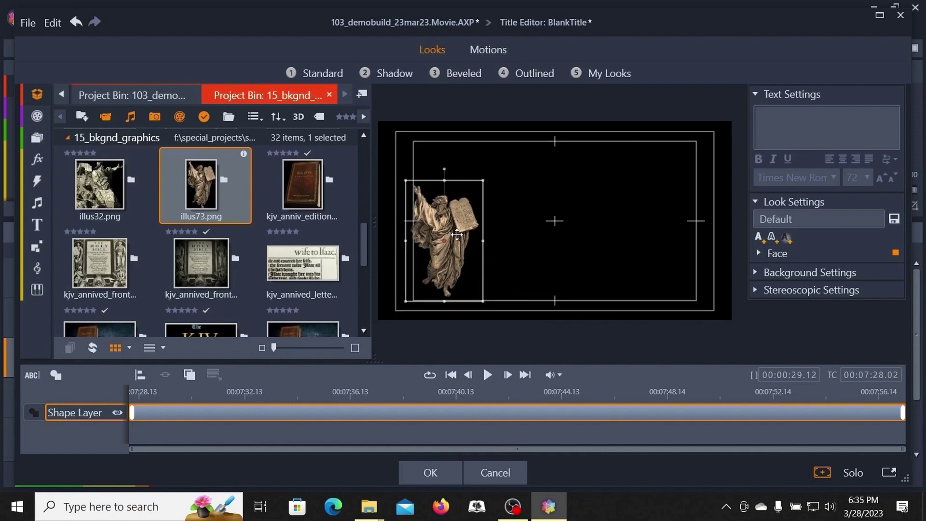
{"action": "key", "text": "Delete"}
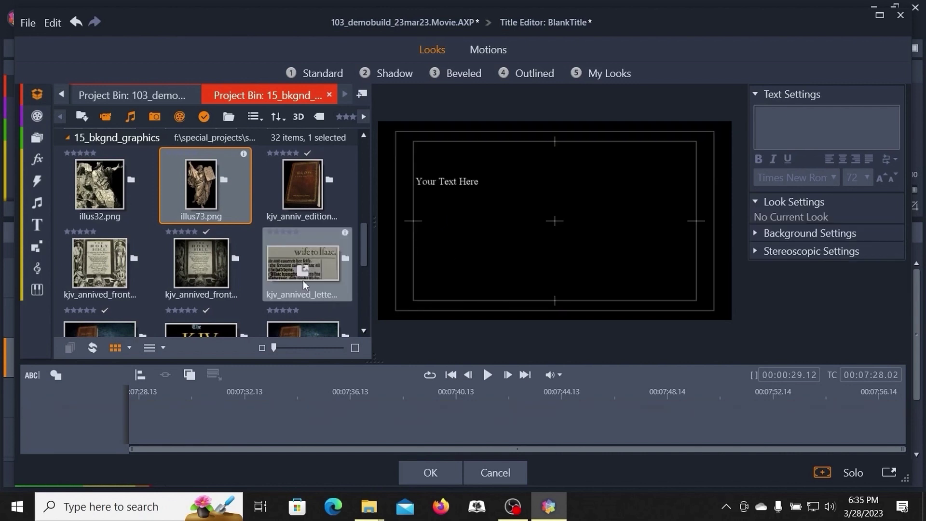
Step: Add the people_worship image across the lower part of the title, fit it within the inner safe-area guide, and apply the title
{"action": "left_click_drag", "start_coordinate": [363, 239], "coordinate": [367, 310]}
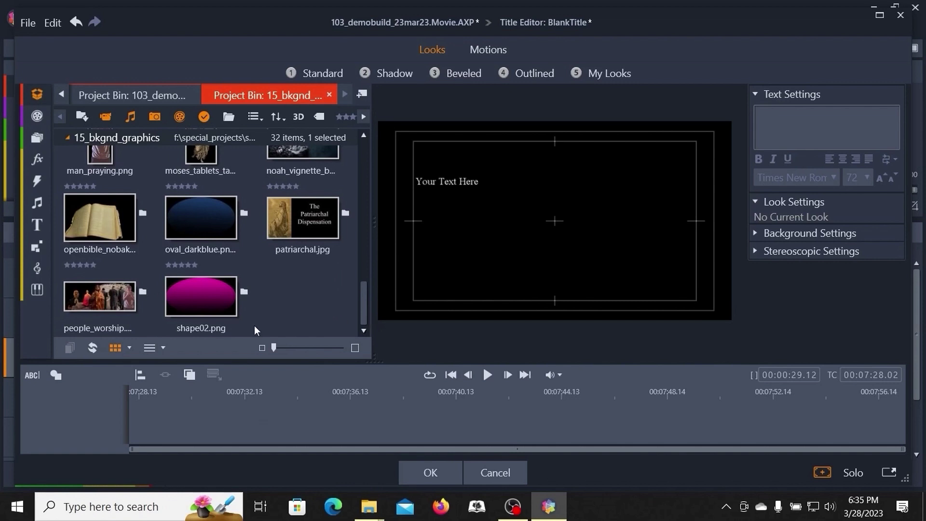
{"action": "left_click_drag", "start_coordinate": [85, 300], "coordinate": [434, 229]}
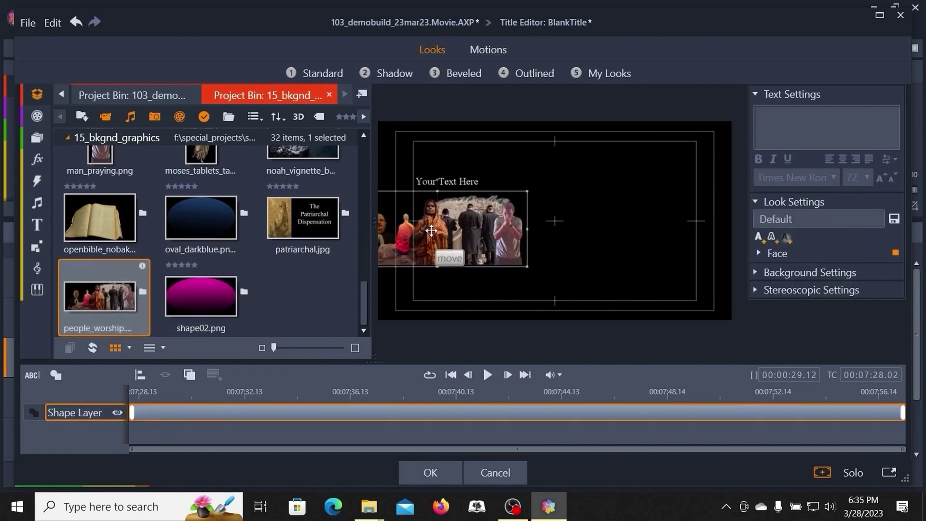
{"action": "left_click_drag", "start_coordinate": [492, 236], "coordinate": [474, 273]}
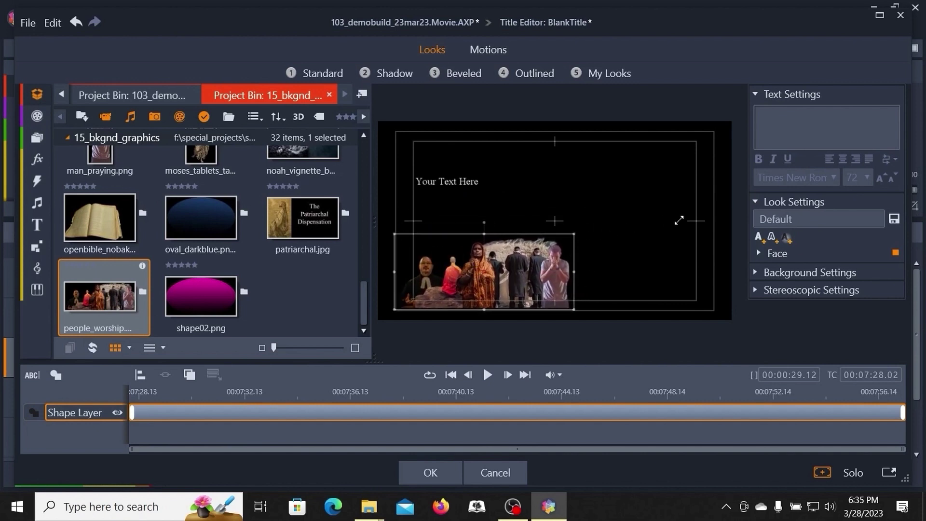
{"action": "left_click_drag", "start_coordinate": [710, 212], "coordinate": [714, 176]}
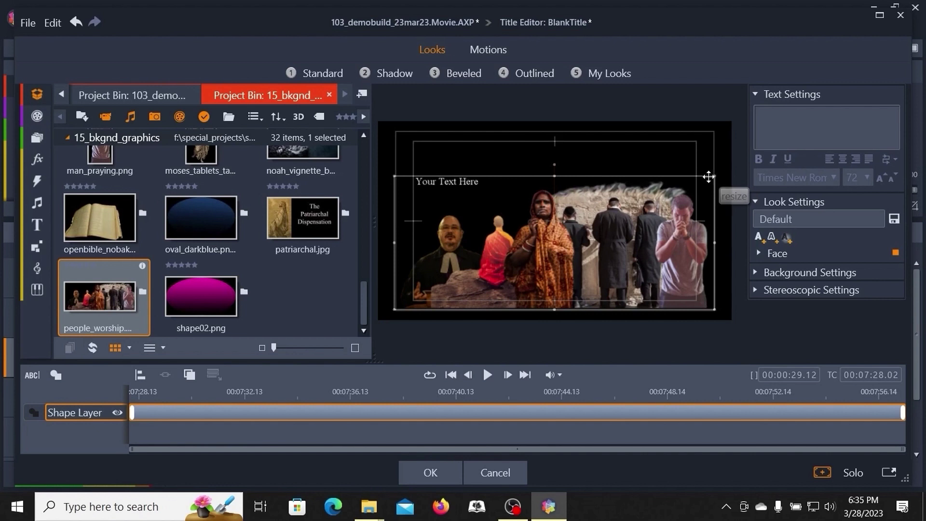
{"action": "scroll", "coordinate": [451, 255], "scroll_direction": "down", "scroll_amount": 1}
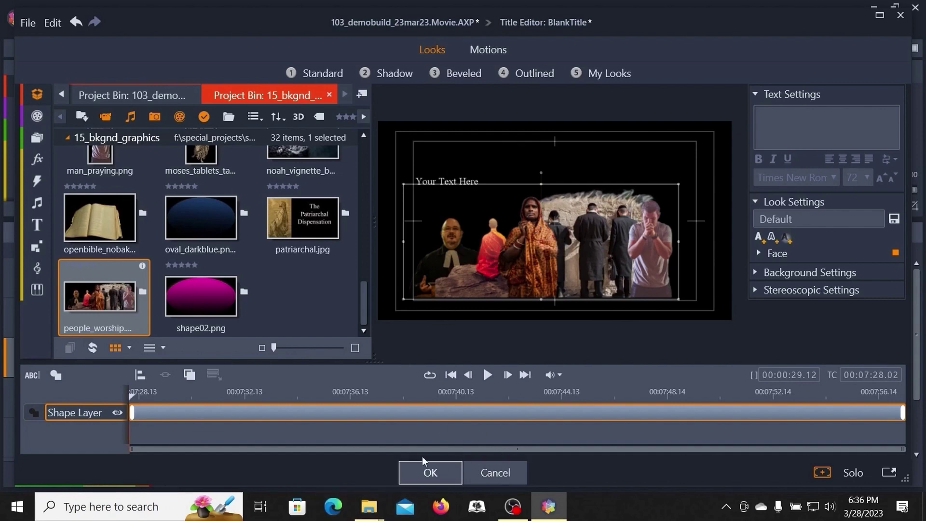
{"action": "left_click", "coordinate": [446, 474]}
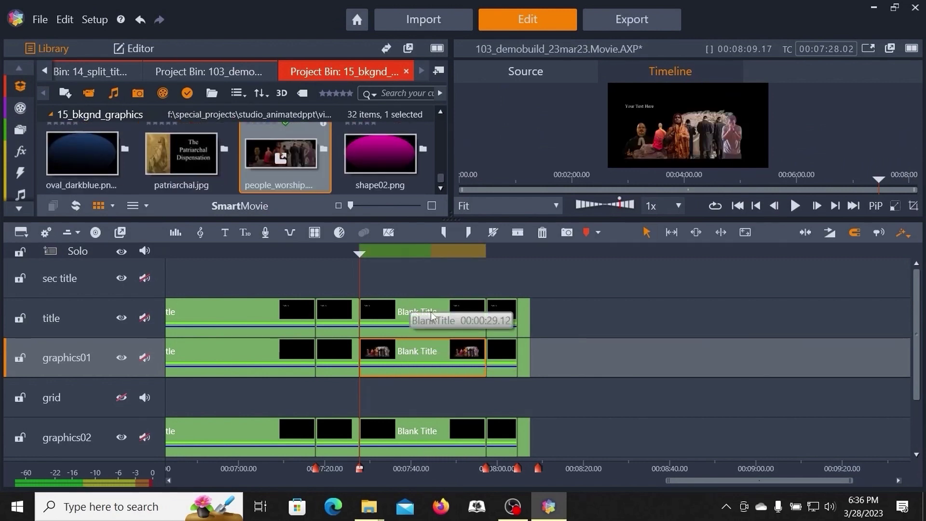
Step: Try deleting the blank title at 00:08:00.06 on graphics01 and extending the people graphic's clip over the gap, and undo it
{"action": "left_click_drag", "start_coordinate": [359, 253], "coordinate": [498, 263]}
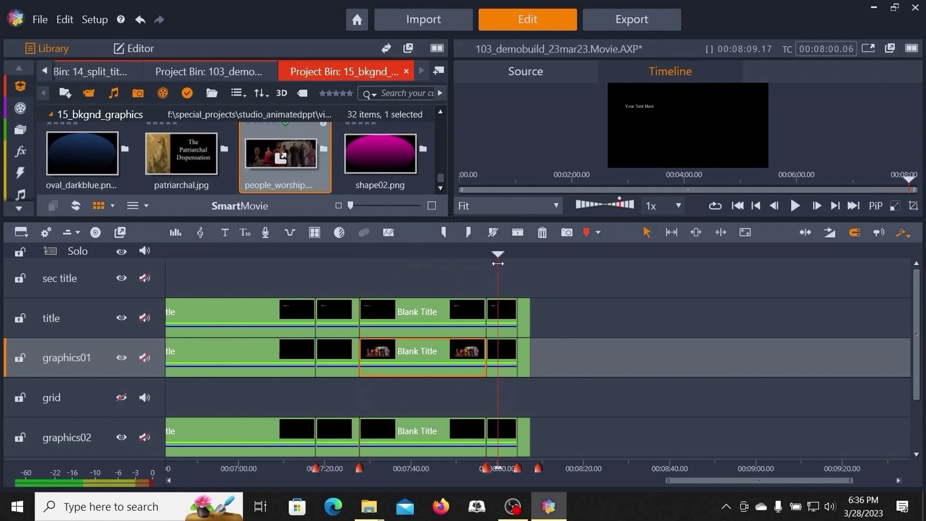
{"action": "left_click", "coordinate": [505, 353]}
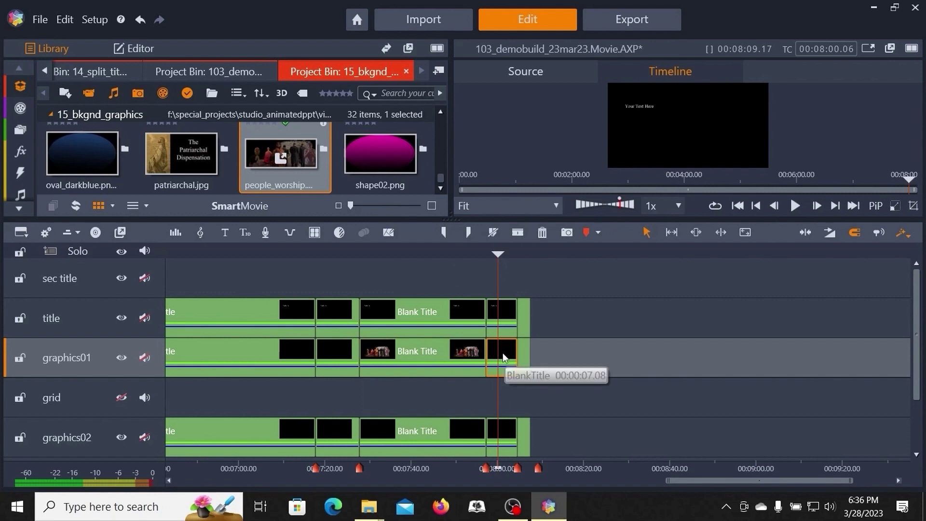
{"action": "key", "text": "Delete"}
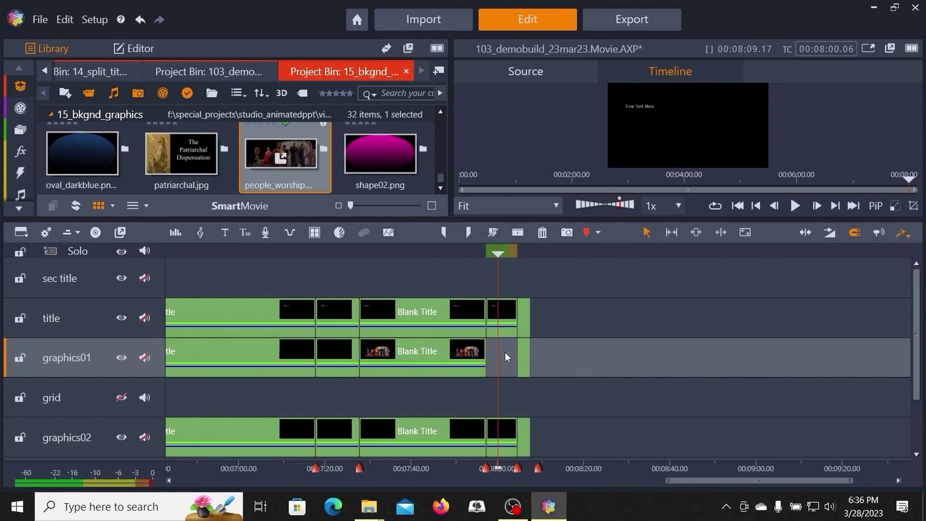
{"action": "left_click_drag", "start_coordinate": [485, 353], "coordinate": [516, 354]}
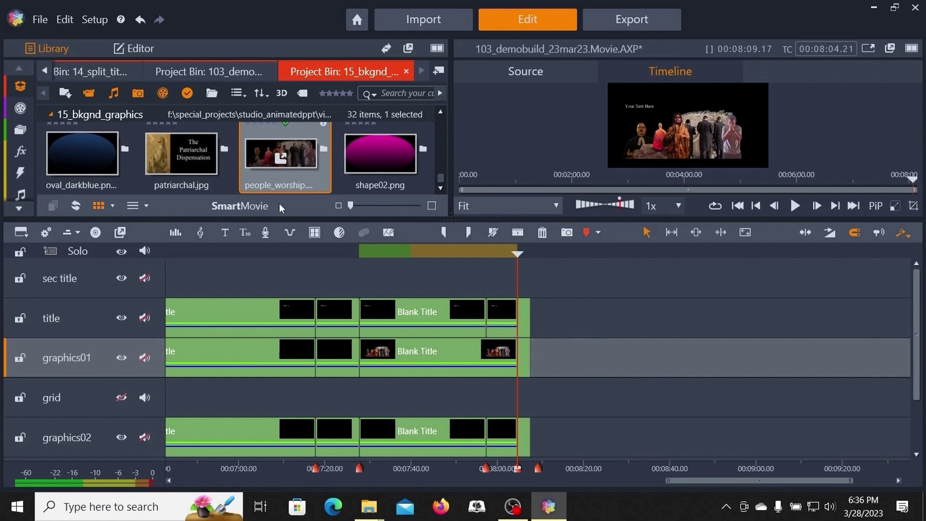
{"action": "left_click", "coordinate": [141, 20]}
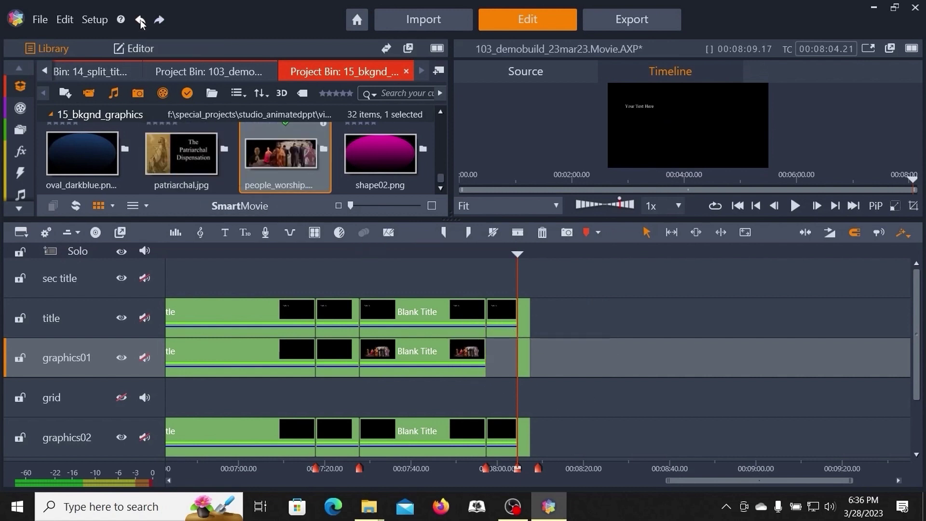
Step: Open the graphics01 title clip at 00:07:17.29 for editing and place a small shape02.png oval behind the "Your Text Here" text
{"action": "left_click", "coordinate": [337, 357]}
{"action": "right_click", "coordinate": [338, 357]}
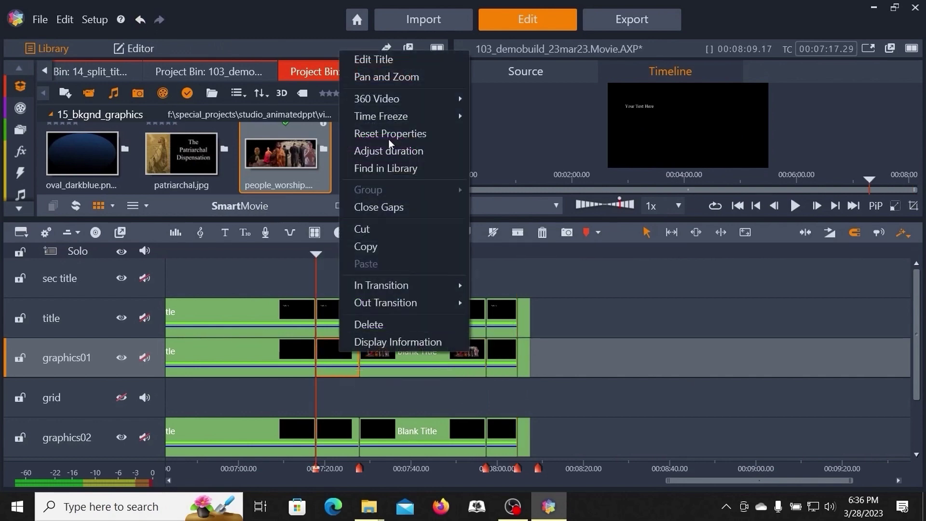
{"action": "left_click", "coordinate": [373, 60]}
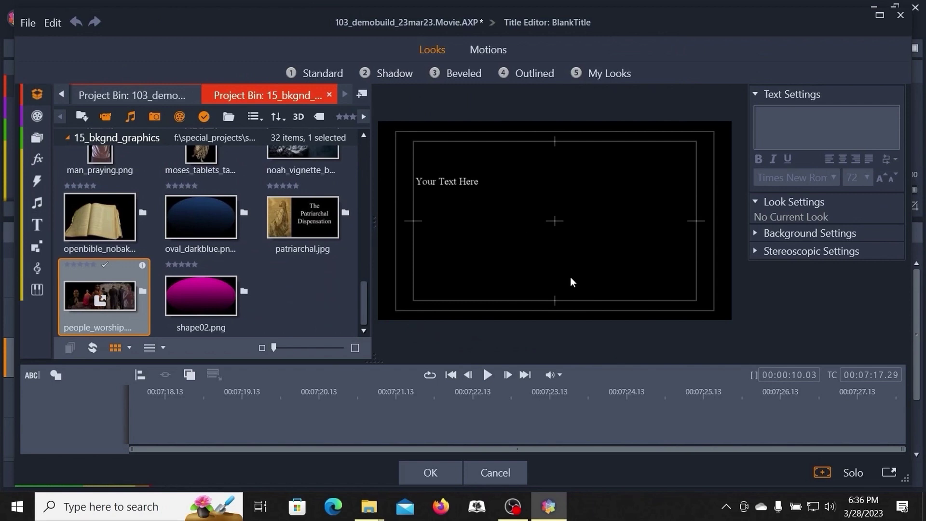
{"action": "left_click_drag", "start_coordinate": [199, 304], "coordinate": [467, 236]}
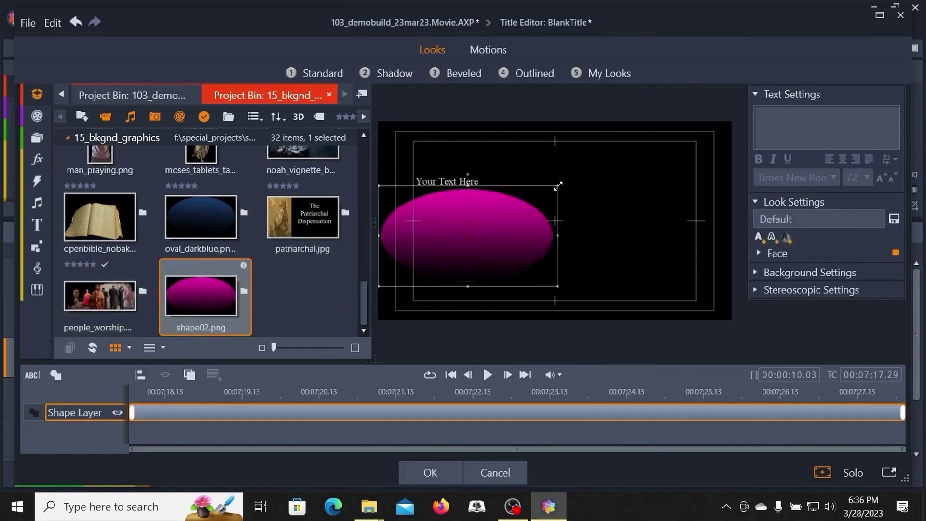
{"action": "left_click_drag", "start_coordinate": [557, 186], "coordinate": [499, 181]}
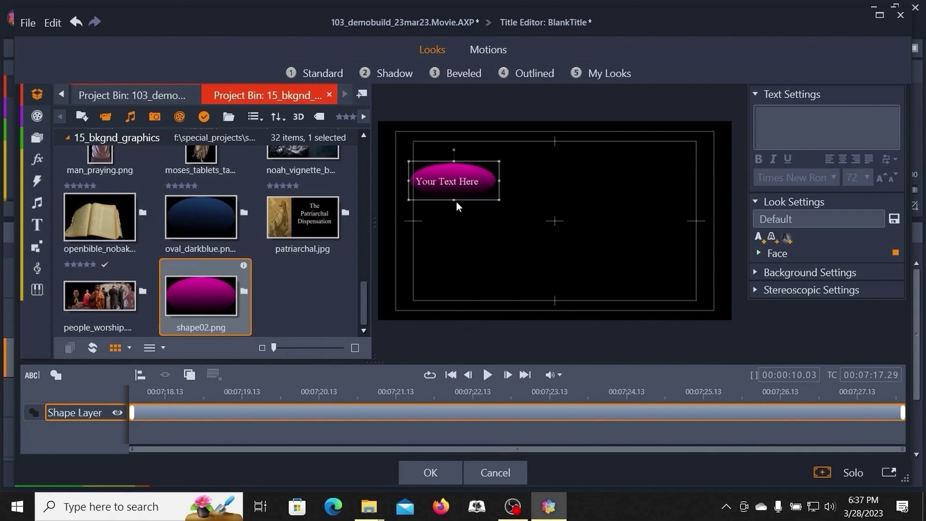
{"action": "left_click_drag", "start_coordinate": [454, 199], "coordinate": [451, 192]}
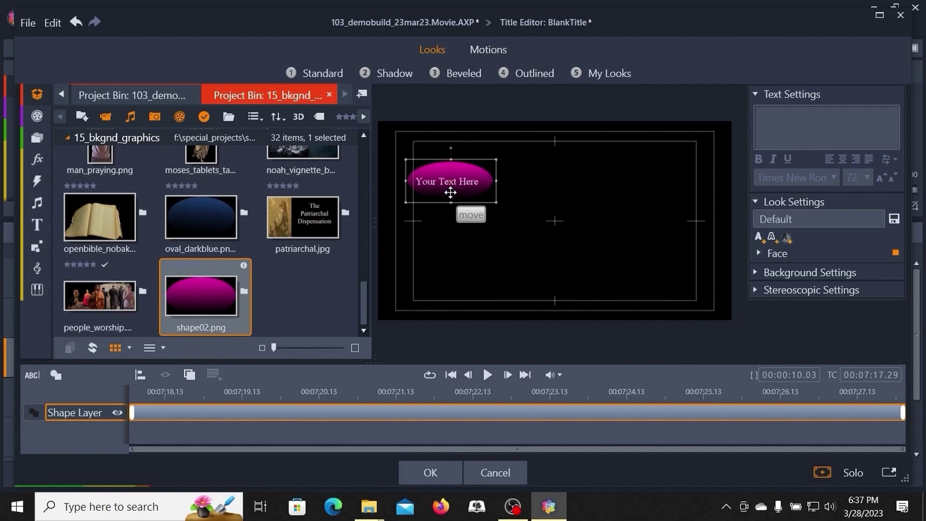
{"action": "left_click", "coordinate": [530, 226]}
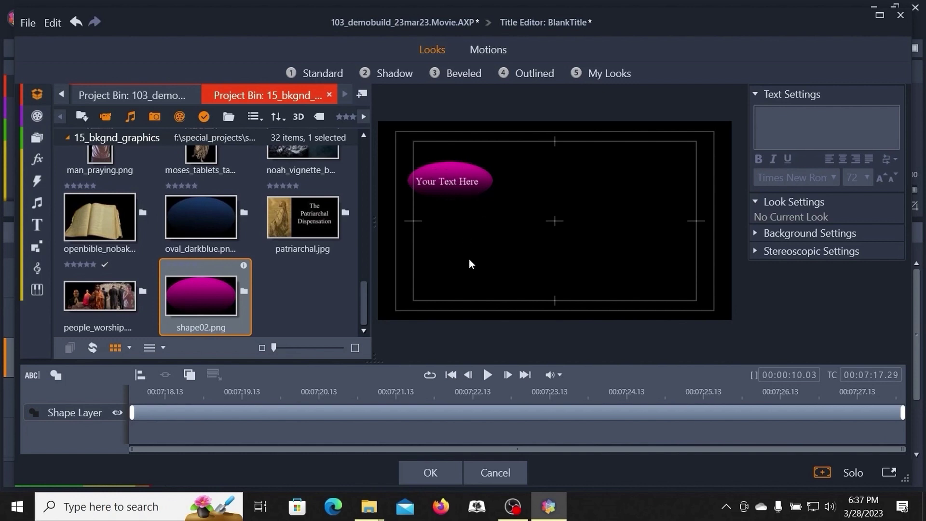
Step: Add the oval_darkblue graphic, shrink it, and place it just below and to the right of the magenta oval
{"action": "left_click_drag", "start_coordinate": [216, 204], "coordinate": [574, 223]}
{"action": "left_click_drag", "start_coordinate": [634, 169], "coordinate": [547, 223]}
{"action": "left_click_drag", "start_coordinate": [496, 248], "coordinate": [513, 210]}
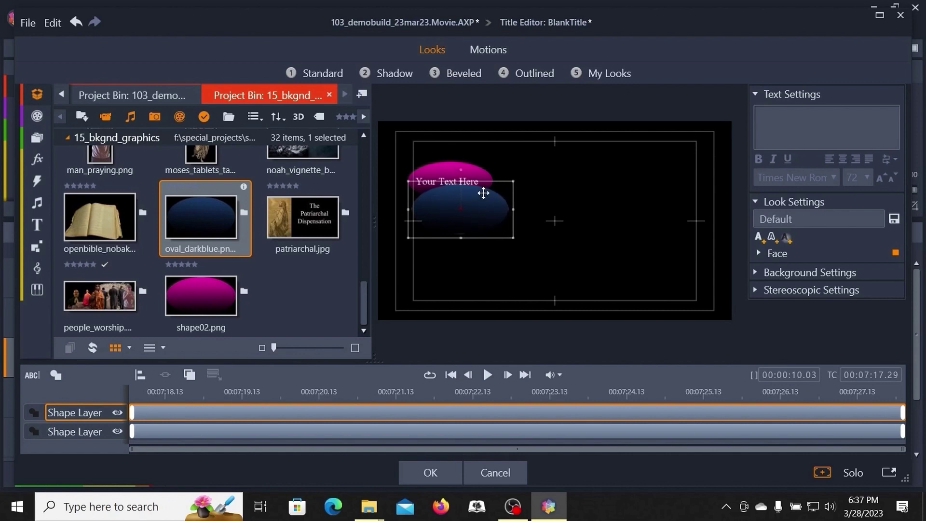
{"action": "left_click_drag", "start_coordinate": [461, 201], "coordinate": [513, 205]}
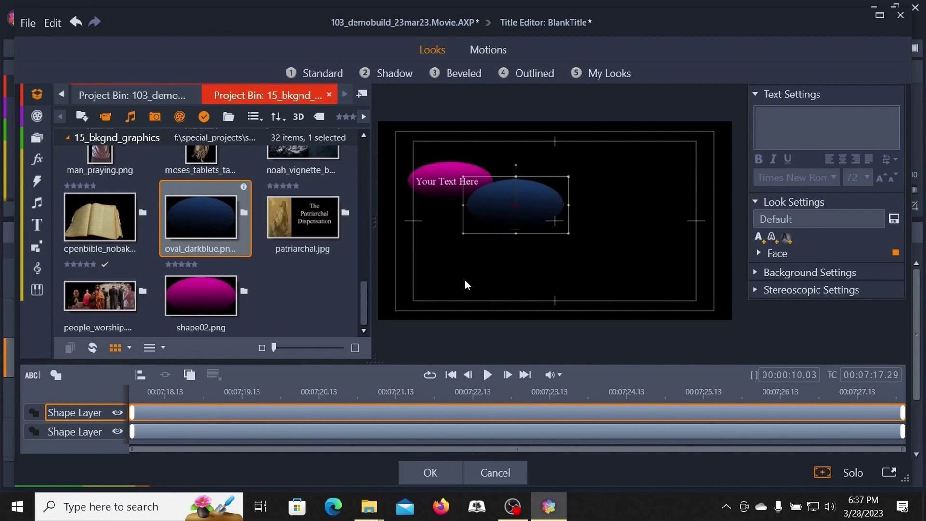
Step: Add the openbible graphic, shrink it, and place it in the lower-left corner of the title
{"action": "left_click_drag", "start_coordinate": [94, 216], "coordinate": [633, 250]}
{"action": "left_click_drag", "start_coordinate": [723, 177], "coordinate": [645, 247]}
{"action": "left_click_drag", "start_coordinate": [596, 270], "coordinate": [428, 286]}
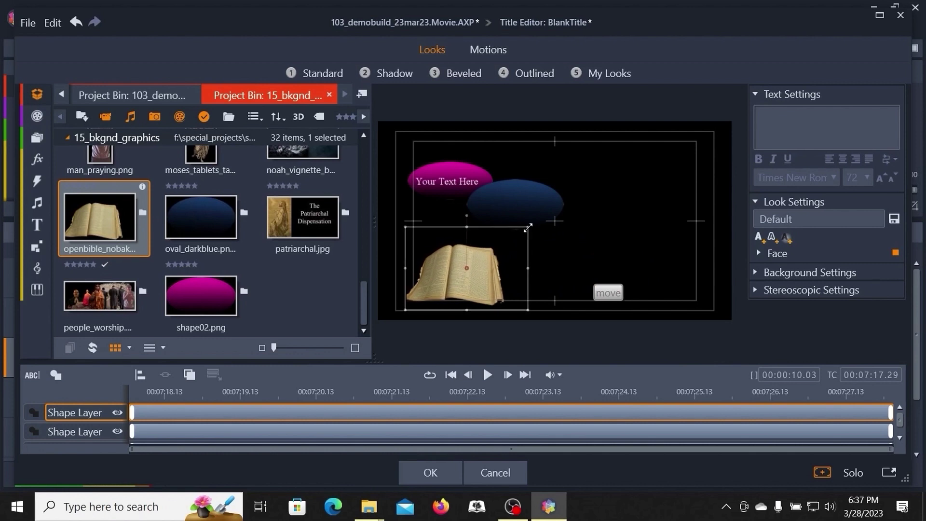
Step: Enlarge the open Bible graphic over the lower-left area of the title and apply a fade-in Enter motion to all three shape layers
{"action": "left_click_drag", "start_coordinate": [528, 227], "coordinate": [573, 196]}
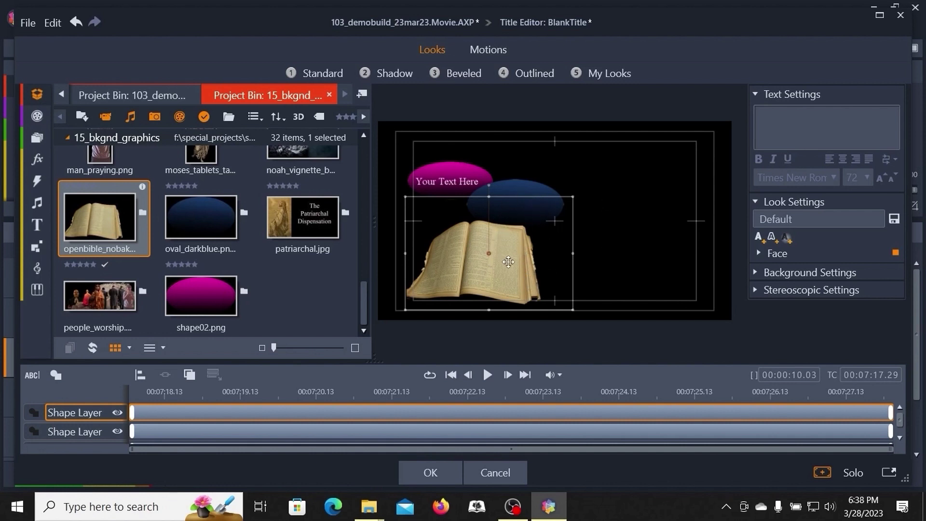
{"action": "left_click", "coordinate": [634, 241]}
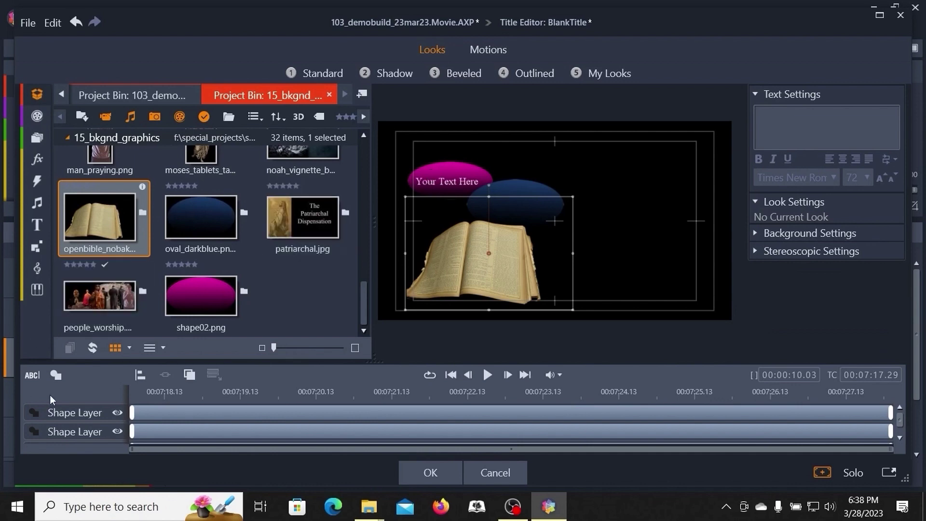
{"action": "key", "text": "ctrl+a"}
{"action": "left_click", "coordinate": [488, 50]}
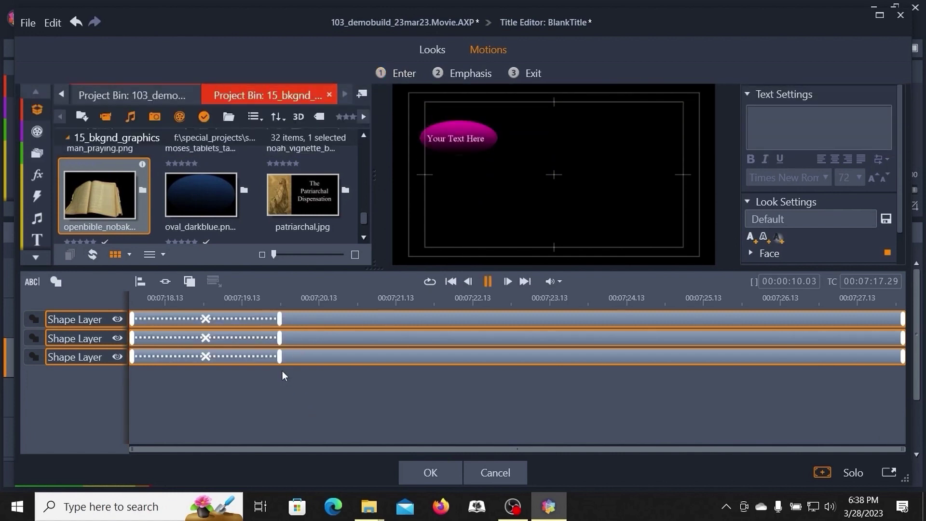
Step: Shorten the Enter motions of all three shape layers to end together at about 00:07:18.15
{"action": "left_click_drag", "start_coordinate": [280, 360], "coordinate": [172, 365]}
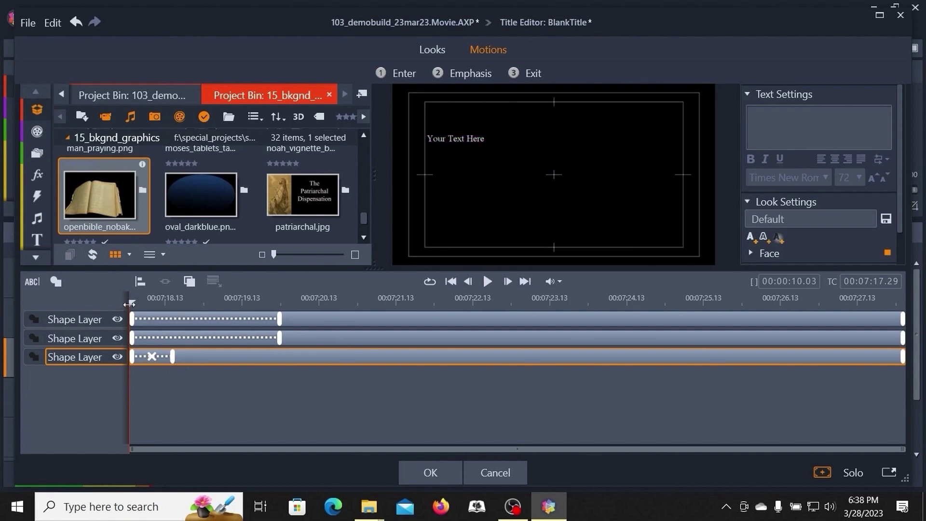
{"action": "left_click_drag", "start_coordinate": [131, 303], "coordinate": [168, 301]}
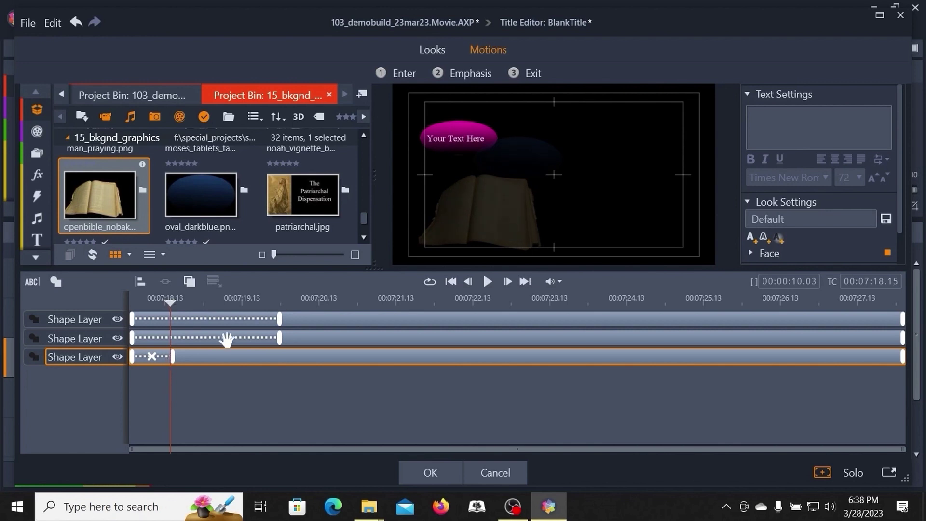
{"action": "left_click_drag", "start_coordinate": [277, 340], "coordinate": [168, 340]}
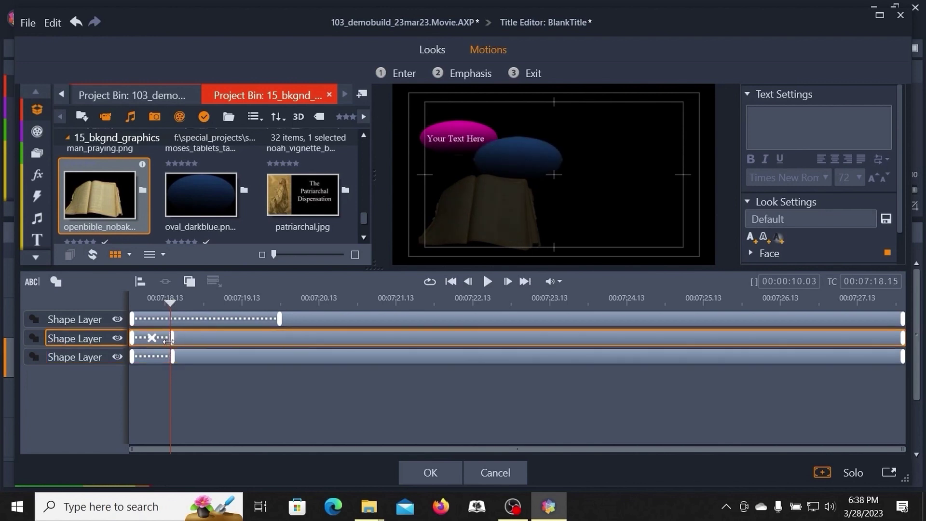
{"action": "left_click_drag", "start_coordinate": [279, 319], "coordinate": [173, 328]}
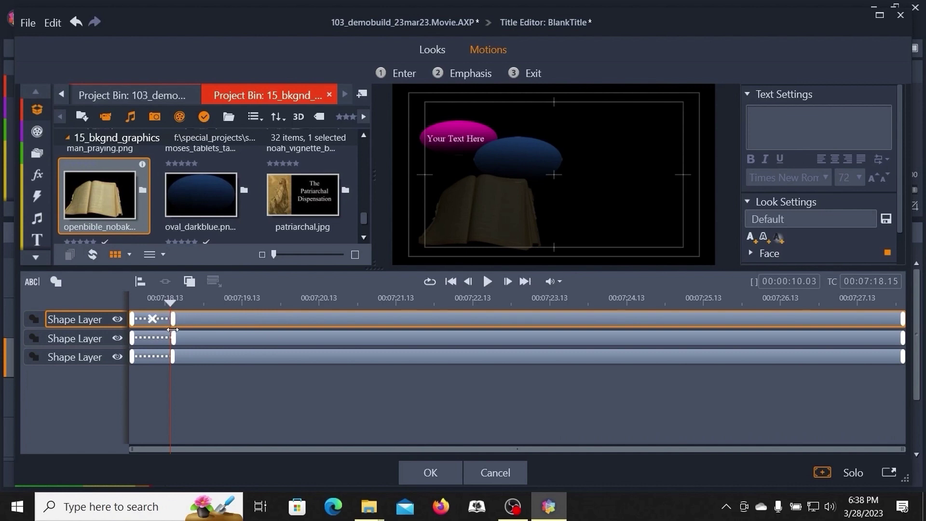
Step: Stagger the layer starts so the blue oval enters after the magenta oval and the open Bible last, and preview the timing
{"action": "left_click_drag", "start_coordinate": [129, 336], "coordinate": [276, 330]}
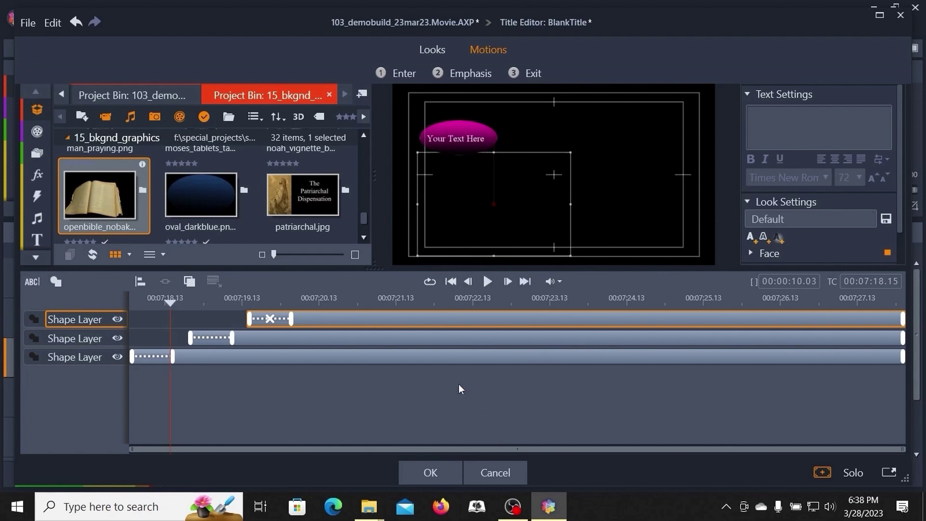
{"action": "left_click_drag", "start_coordinate": [369, 220], "coordinate": [373, 166]}
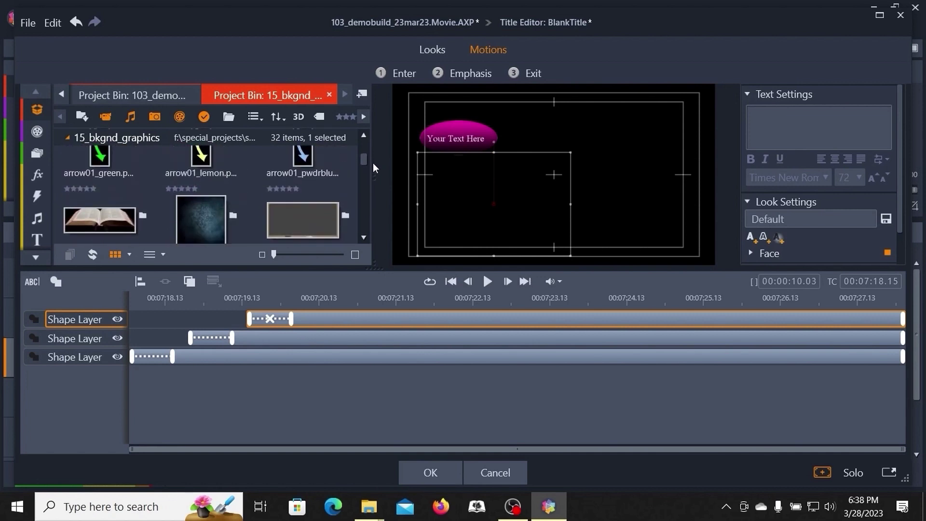
{"action": "key", "text": "space"}
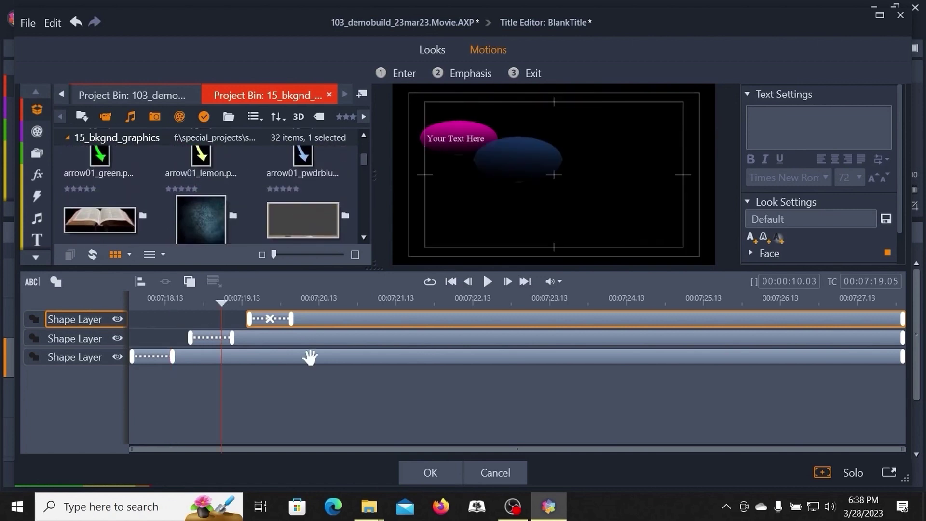
Step: Rename the dark blue oval's layer to "blu ovl" and move the oval slightly down and to the left
{"action": "left_click", "coordinate": [80, 325]}
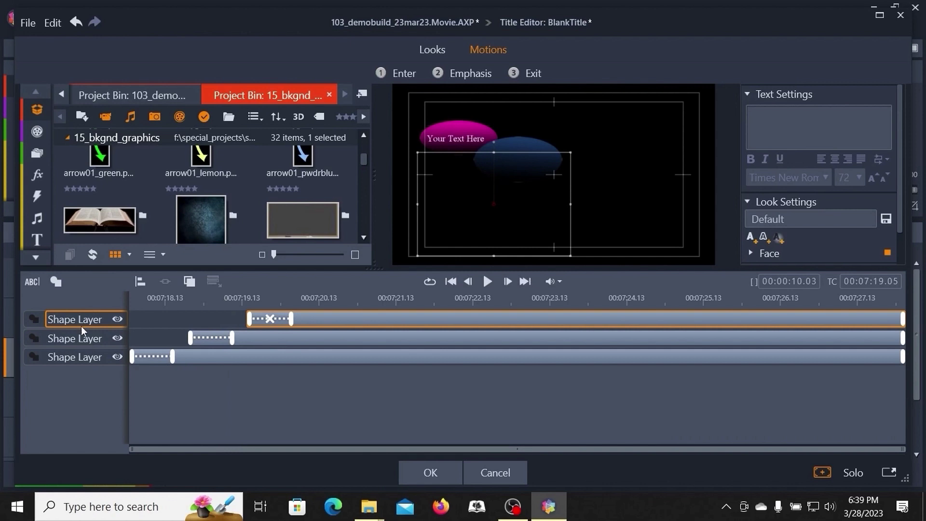
{"action": "left_click", "coordinate": [79, 320]}
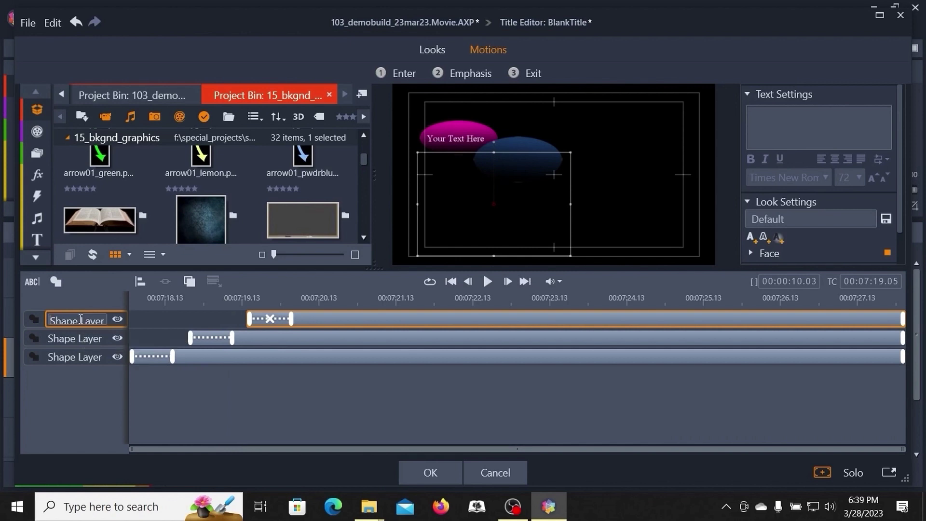
{"action": "left_click", "coordinate": [99, 337]}
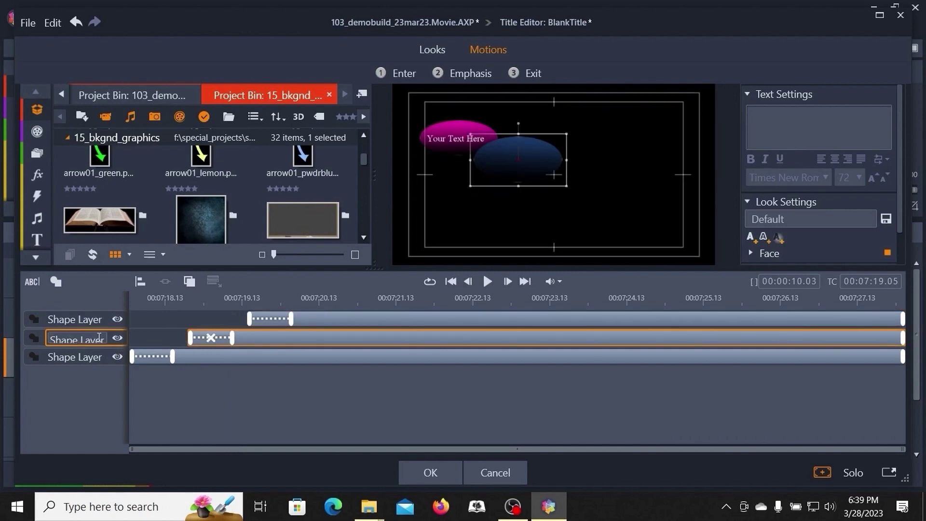
{"action": "double_click", "coordinate": [99, 337]}
{"action": "type", "text": "blue"}
{"action": "key", "text": "Return"}
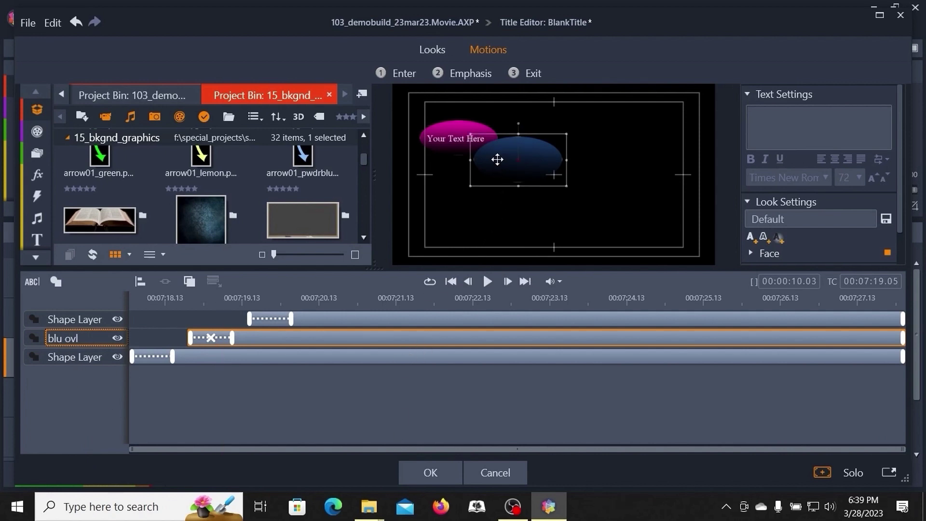
{"action": "left_click_drag", "start_coordinate": [498, 167], "coordinate": [478, 171]}
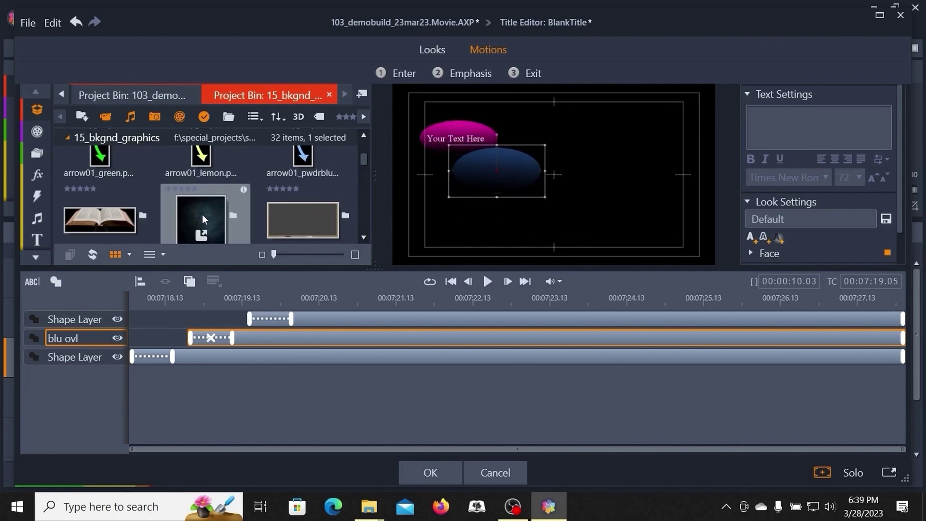
Step: Try replacing the dark blue oval with the black-background open Bible graphic from the project bin, and undo it
{"action": "left_click_drag", "start_coordinate": [88, 216], "coordinate": [555, 171]}
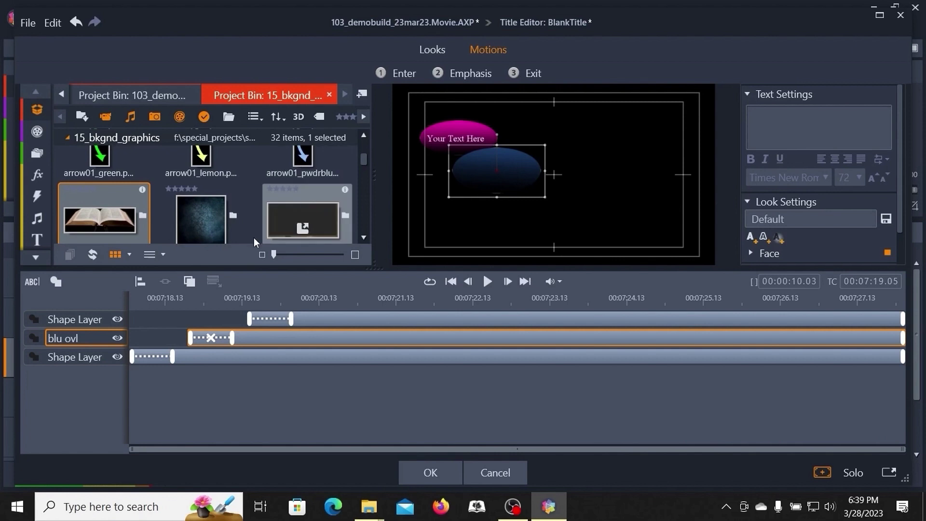
{"action": "left_click_drag", "start_coordinate": [86, 218], "coordinate": [485, 178]}
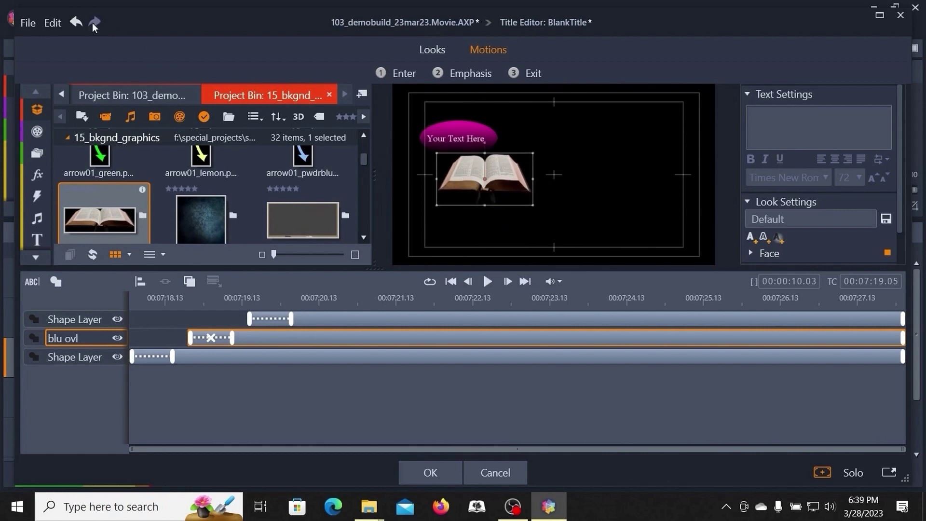
{"action": "left_click", "coordinate": [76, 23]}
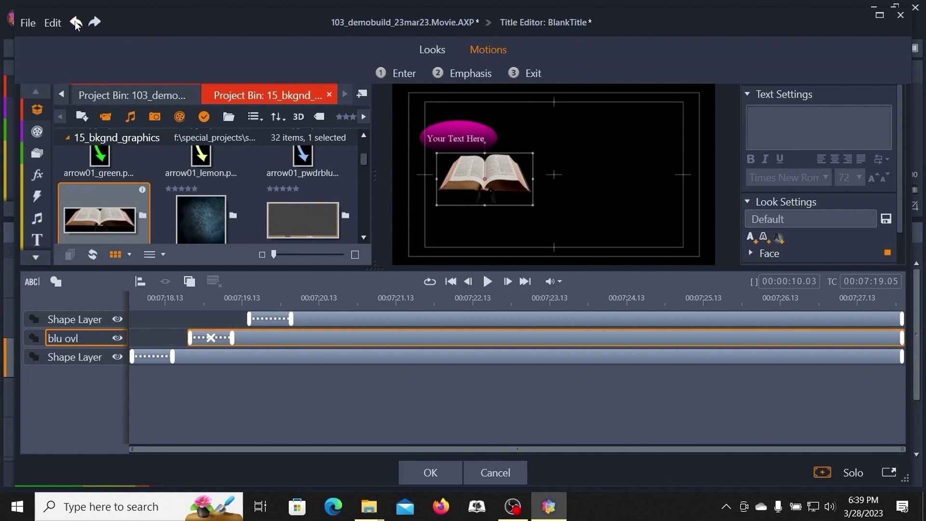
{"action": "left_click", "coordinate": [76, 23]}
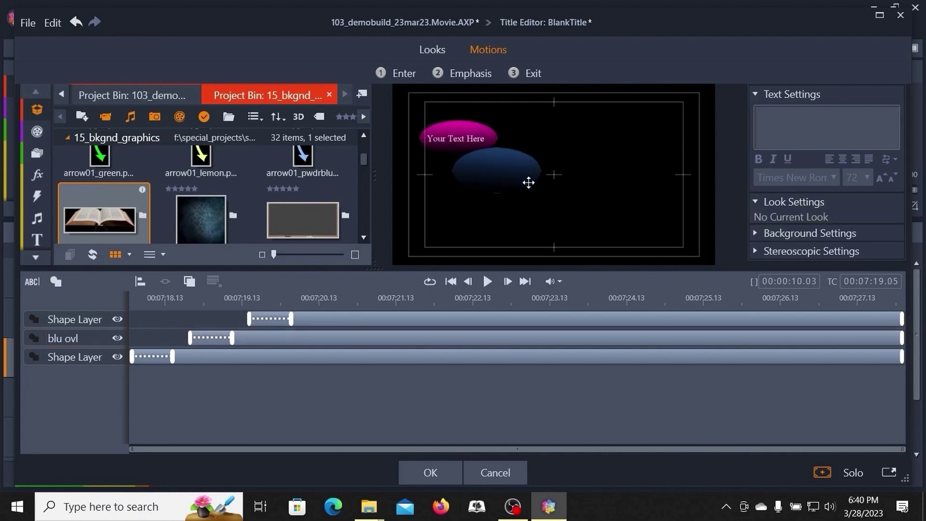
Step: Add the black-background open Bible graphic as a new layer, shrink it, and place it over the lower part of the blue oval
{"action": "left_click_drag", "start_coordinate": [83, 215], "coordinate": [294, 199]}
{"action": "left_click_drag", "start_coordinate": [479, 216], "coordinate": [630, 164]}
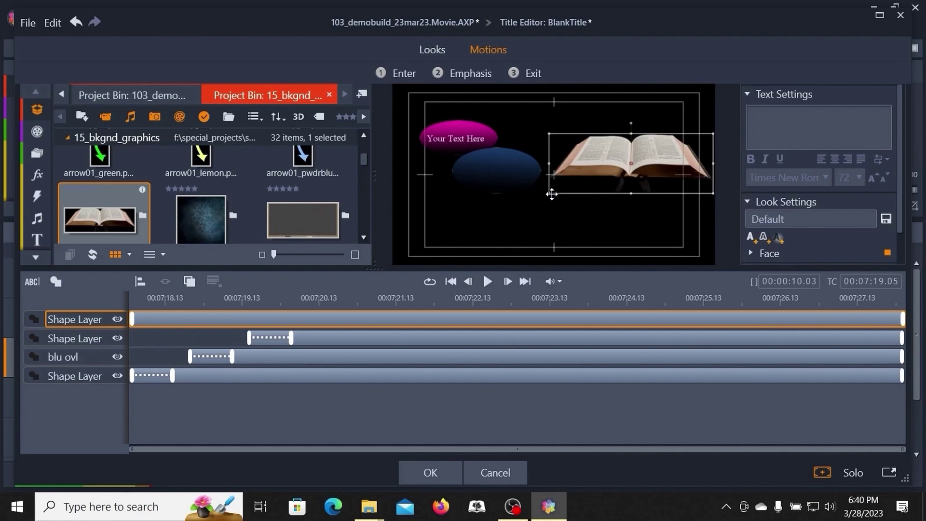
{"action": "left_click_drag", "start_coordinate": [549, 193], "coordinate": [608, 172]}
{"action": "left_click_drag", "start_coordinate": [660, 142], "coordinate": [498, 169]}
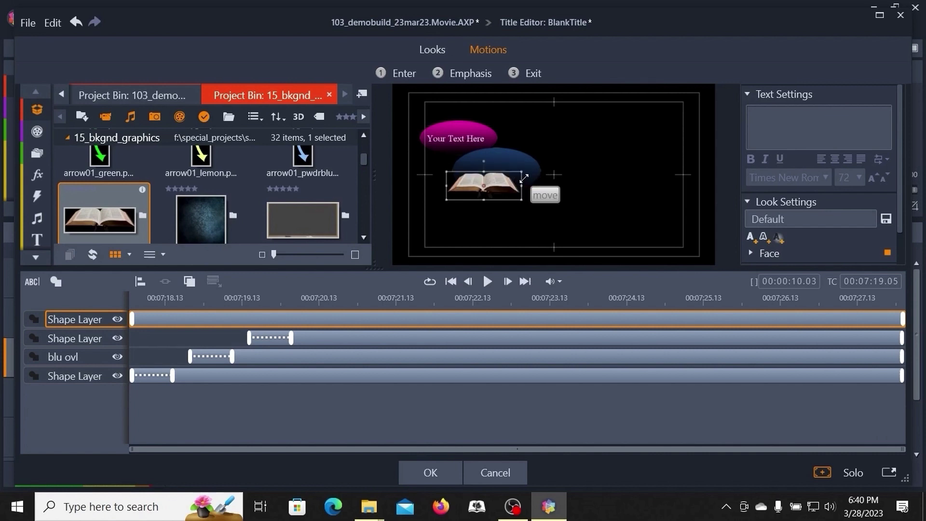
{"action": "left_click_drag", "start_coordinate": [525, 176], "coordinate": [529, 178]}
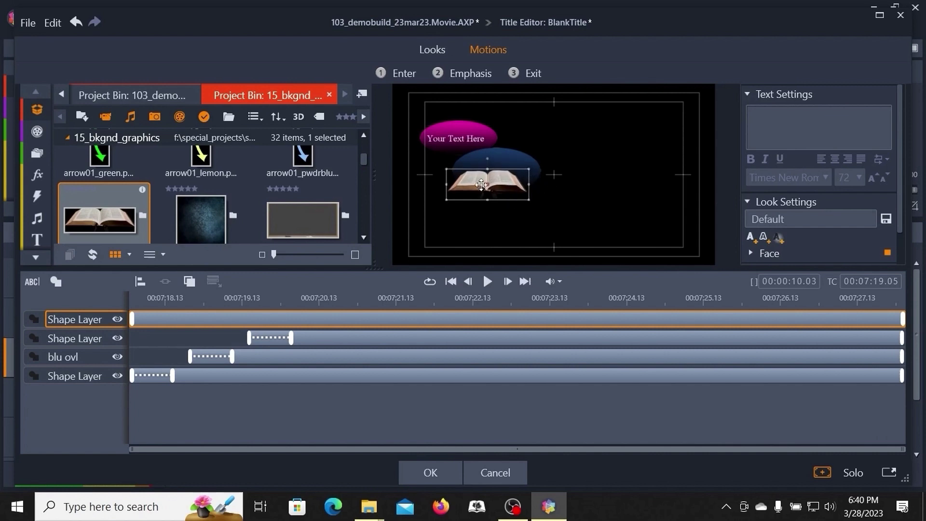
{"action": "left_click_drag", "start_coordinate": [501, 187], "coordinate": [568, 191]}
{"action": "left_click", "coordinate": [587, 181]}
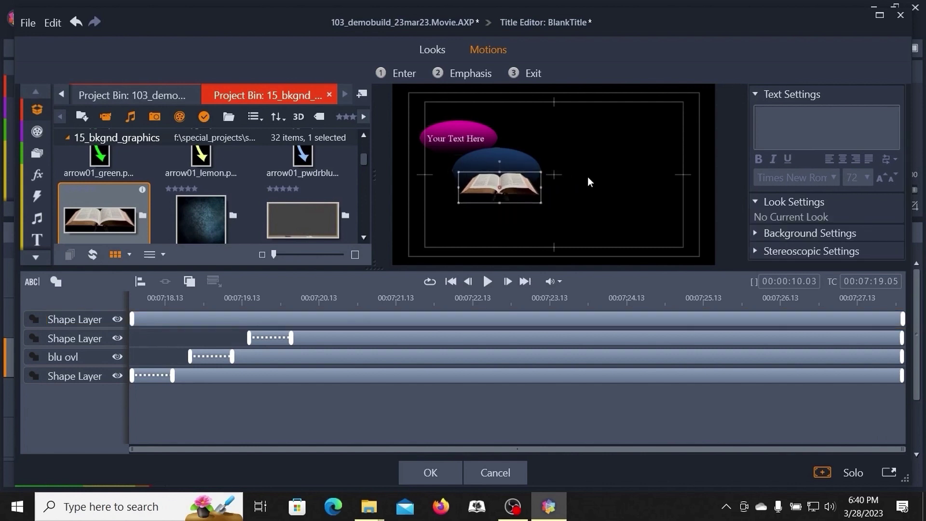
Step: Send the small open Bible layer to the back, behind all the other layers
{"action": "left_click", "coordinate": [480, 188]}
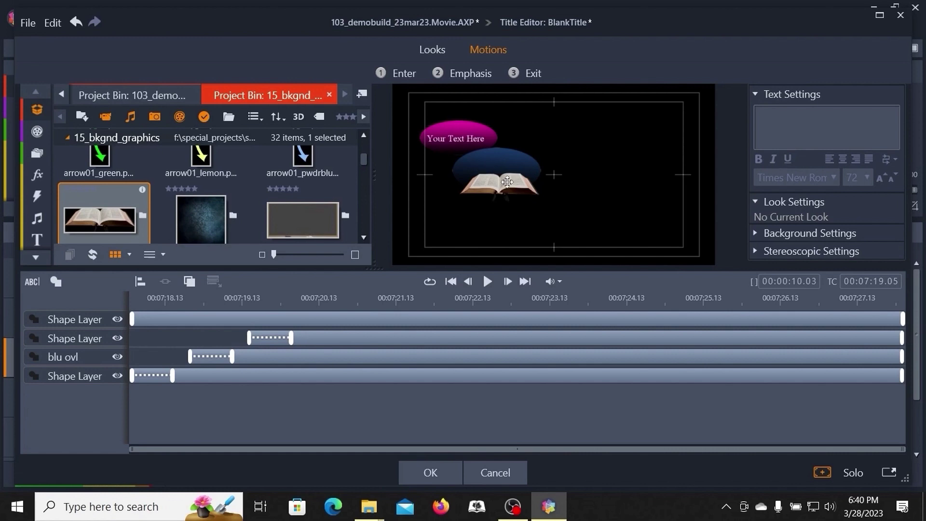
{"action": "left_click", "coordinate": [498, 186]}
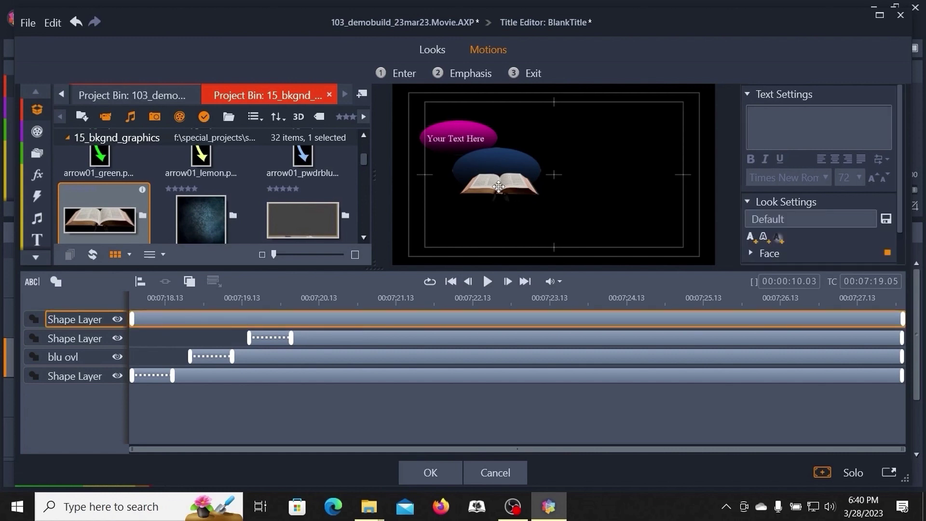
{"action": "right_click", "coordinate": [498, 186]}
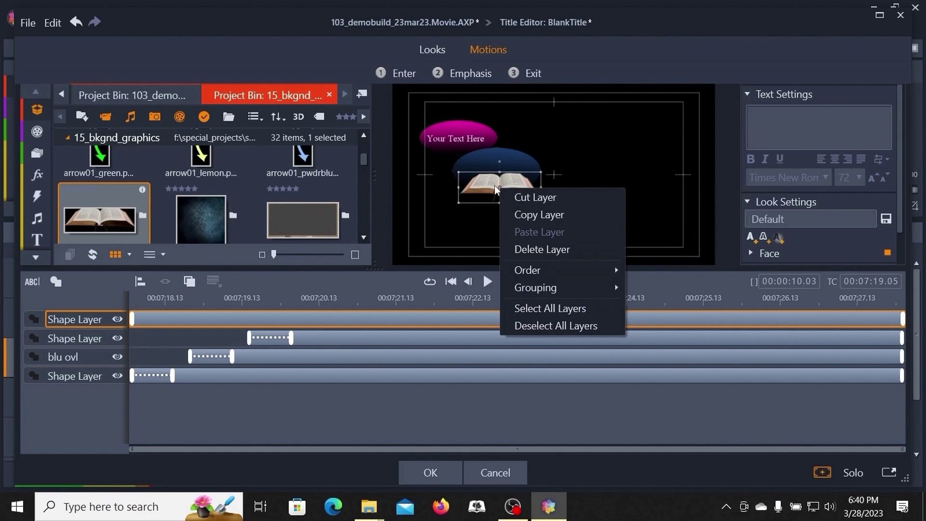
{"action": "mouse_move", "coordinate": [558, 268]}
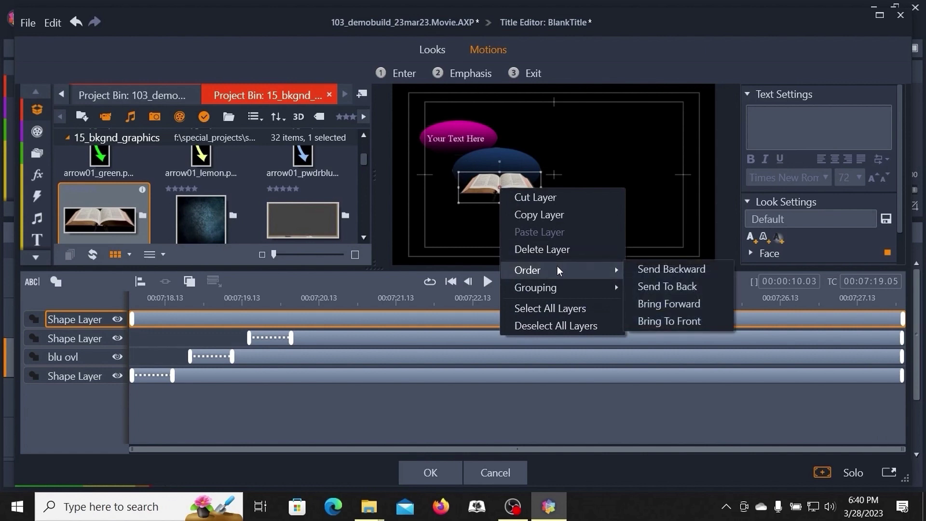
{"action": "left_click", "coordinate": [673, 286]}
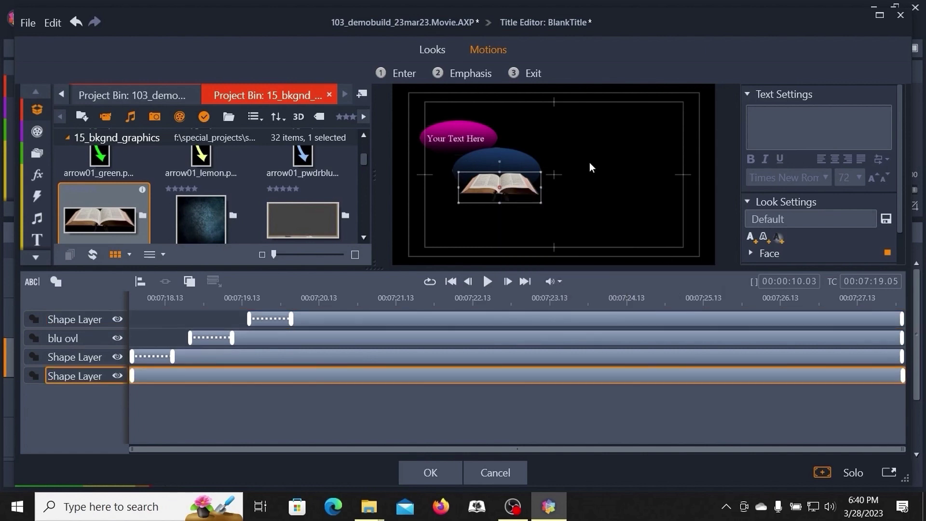
{"action": "left_click", "coordinate": [659, 237]}
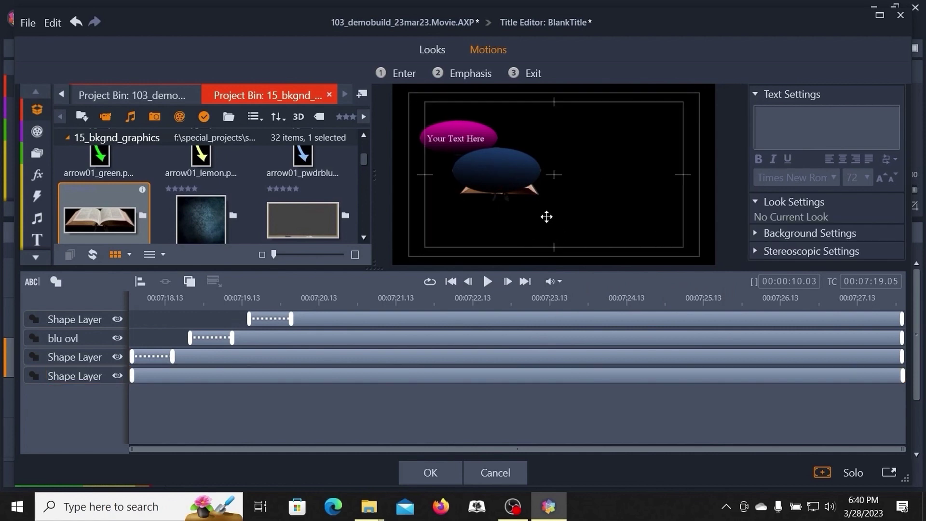
Step: Bring the small open Bible layer to the front, above all the other layers
{"action": "left_click", "coordinate": [76, 22]}
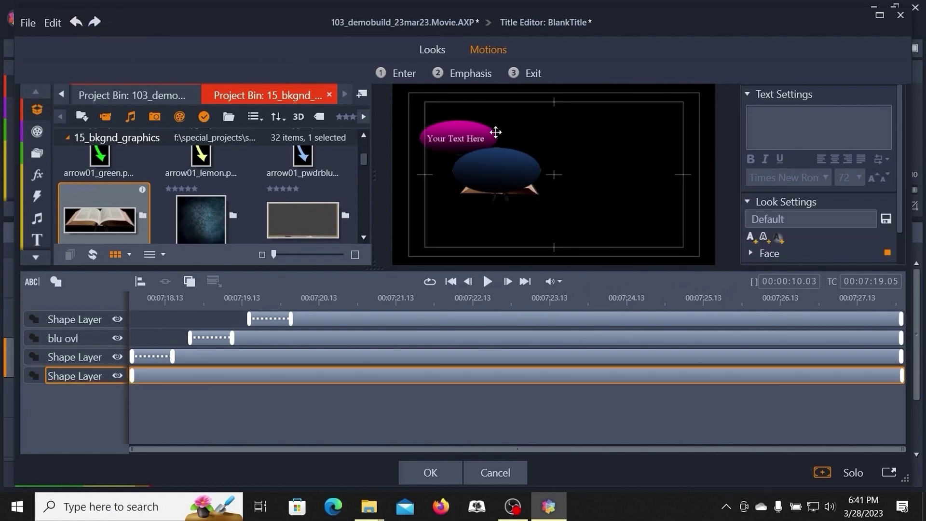
{"action": "left_click", "coordinate": [511, 189]}
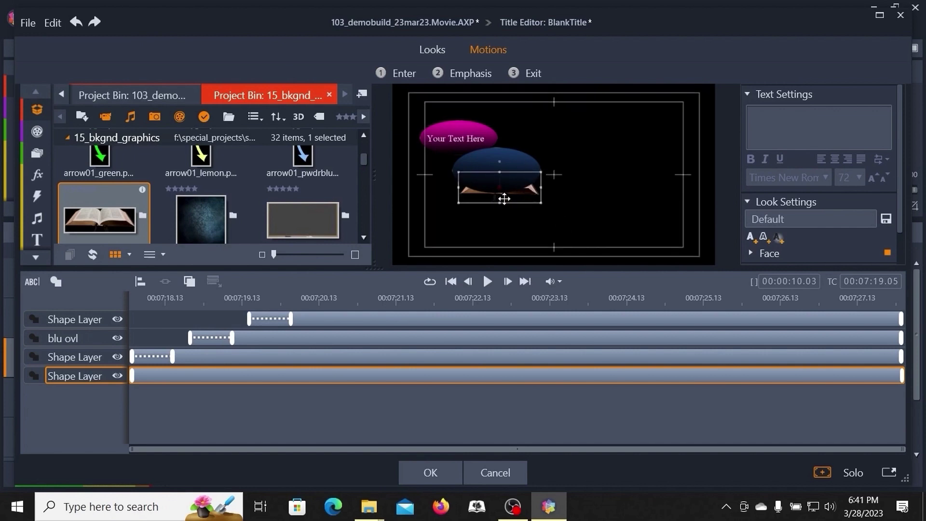
{"action": "right_click", "coordinate": [524, 199]}
{"action": "mouse_move", "coordinate": [558, 284]}
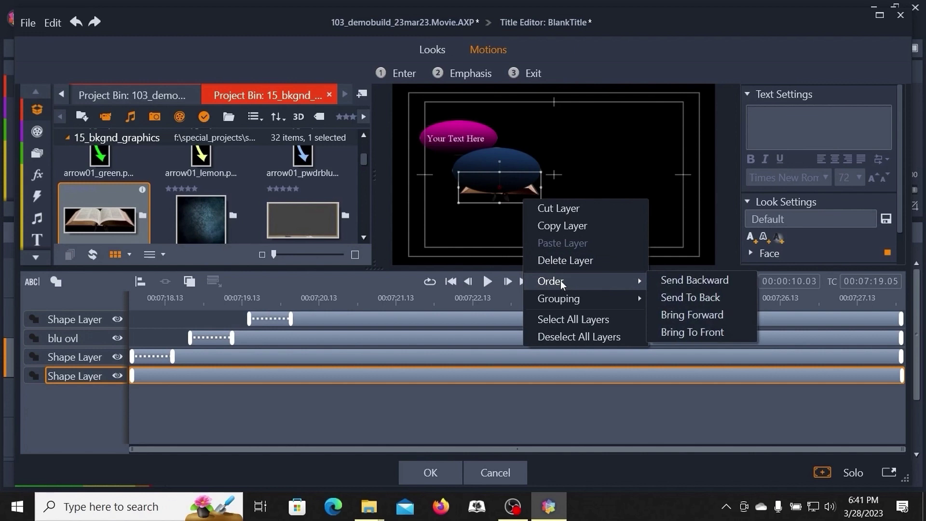
{"action": "left_click", "coordinate": [693, 332]}
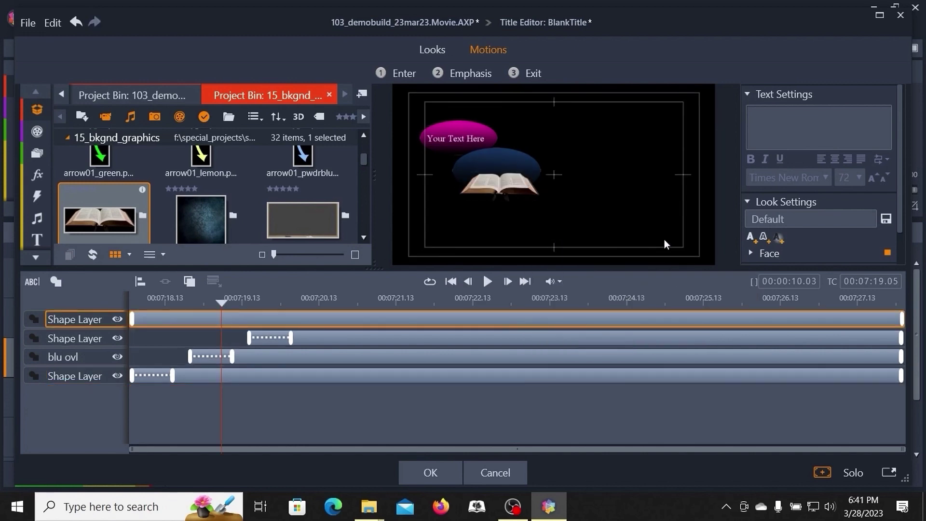
Step: Move the small open Bible to the lower-right corner of the title and shift the larger open Bible layer to the right
{"action": "left_click", "coordinate": [470, 144]}
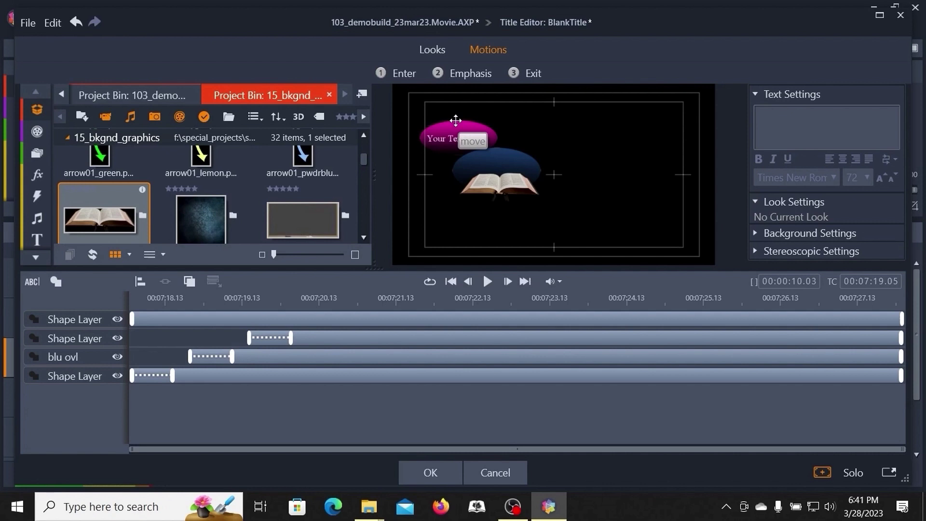
{"action": "left_click", "coordinate": [497, 182]}
{"action": "left_click_drag", "start_coordinate": [656, 215], "coordinate": [650, 214]}
{"action": "left_click", "coordinate": [504, 182]}
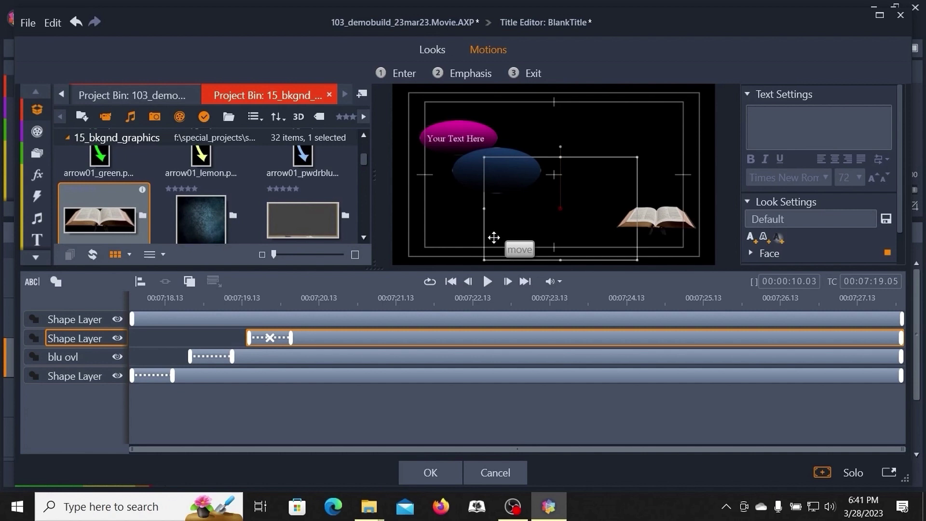
Step: Add the arrow01_green graphic from the project bin as a new layer and shift it toward the blue oval
{"action": "left_click_drag", "start_coordinate": [364, 159], "coordinate": [364, 154]}
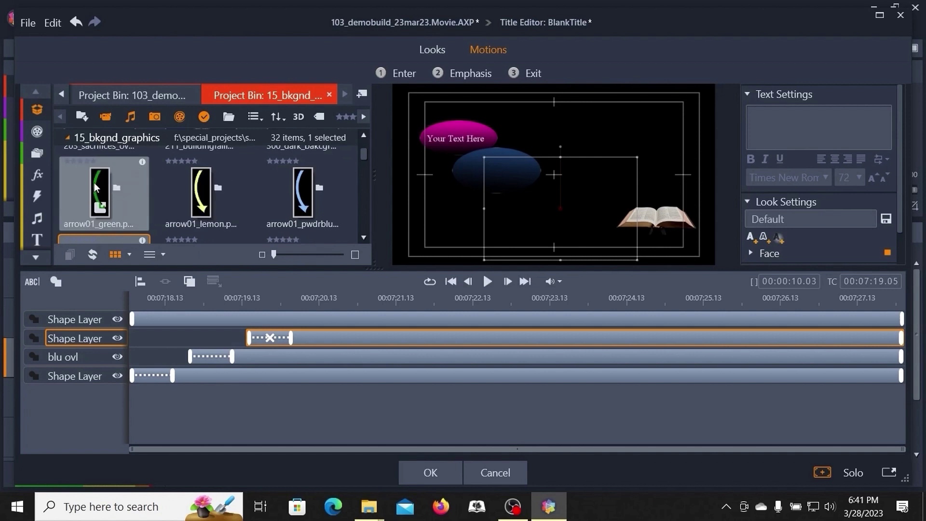
{"action": "left_click_drag", "start_coordinate": [95, 183], "coordinate": [535, 249]}
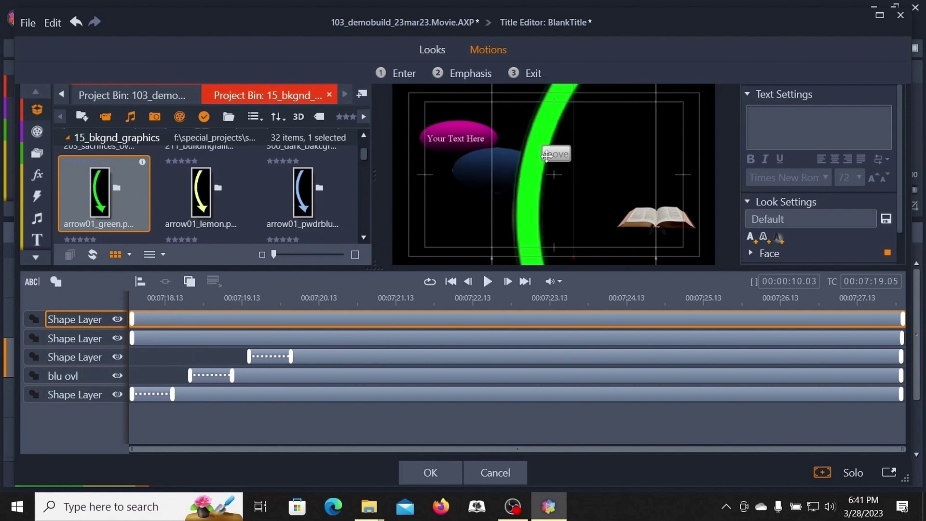
{"action": "left_click_drag", "start_coordinate": [547, 120], "coordinate": [514, 194]}
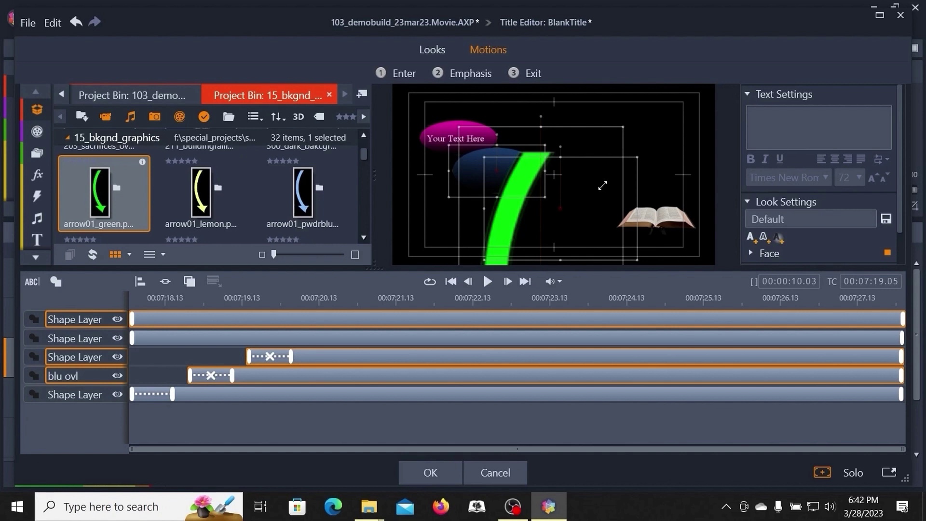
{"action": "mouse_move", "coordinate": [535, 240]}
{"action": "left_mouse_down"}
{"action": "mouse_move", "coordinate": [548, 211]}
{"action": "mouse_move", "coordinate": [540, 229]}
{"action": "left_mouse_up"}
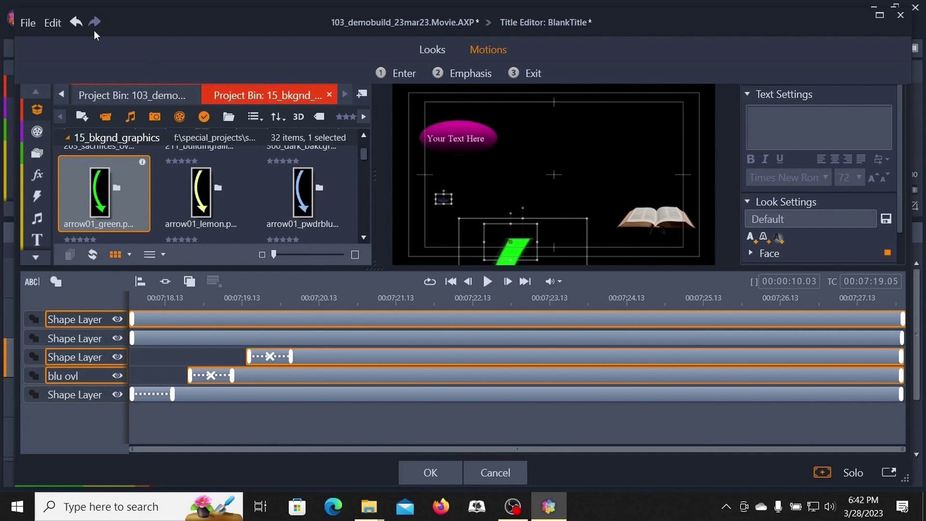
{"action": "left_click", "coordinate": [75, 24]}
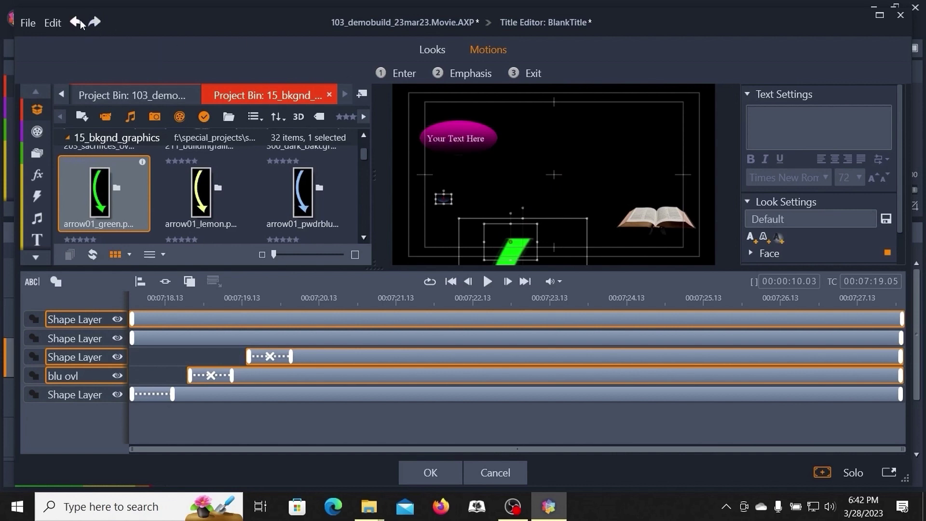
{"action": "left_click", "coordinate": [75, 25]}
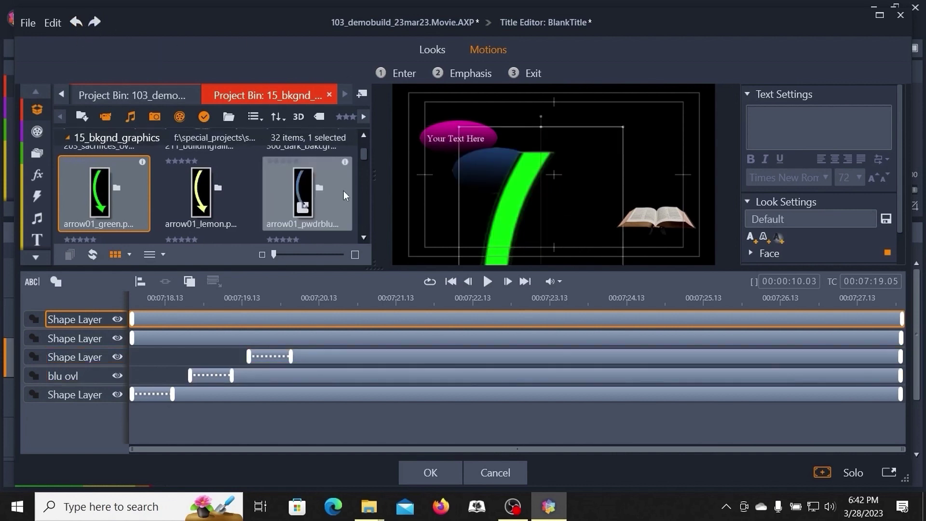
Step: Shrink the green arrow alone, rotate it, and place it so it points from the blue oval to the small open Bible
{"action": "mouse_move", "coordinate": [319, 187]}
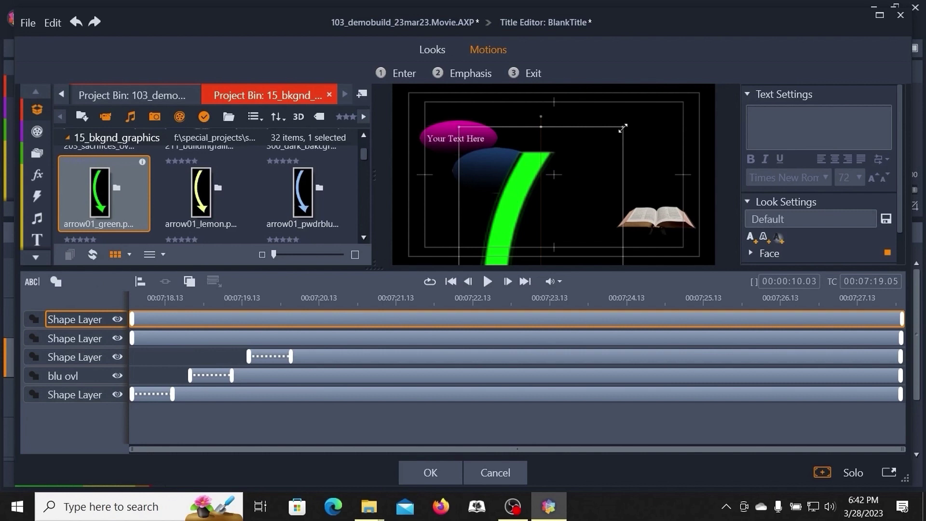
{"action": "left_click_drag", "start_coordinate": [624, 126], "coordinate": [546, 208]}
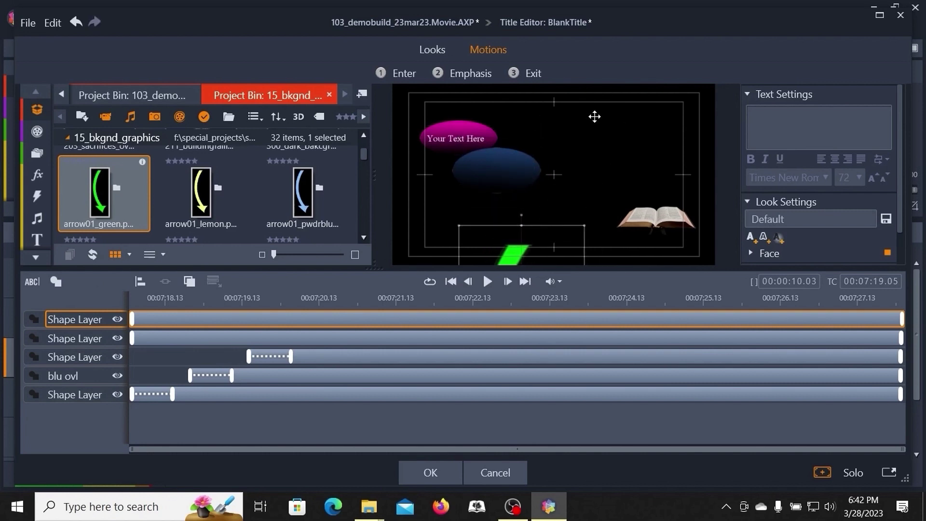
{"action": "key", "text": "ctrl+z"}
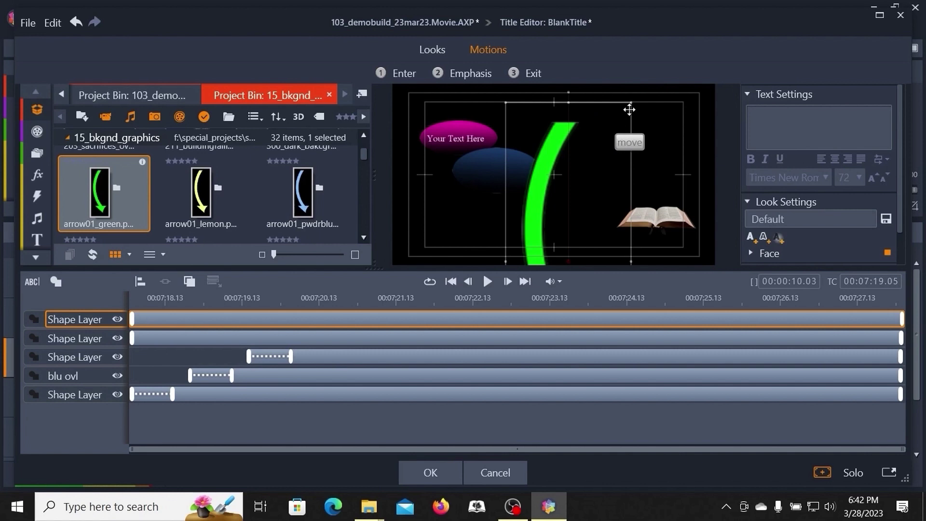
{"action": "left_click_drag", "start_coordinate": [623, 107], "coordinate": [602, 115]}
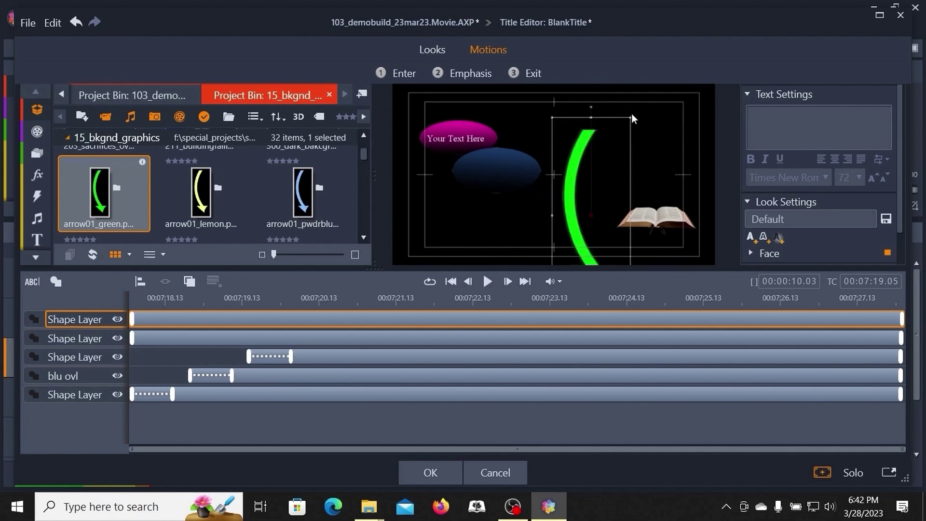
{"action": "left_click_drag", "start_coordinate": [631, 115], "coordinate": [584, 233]}
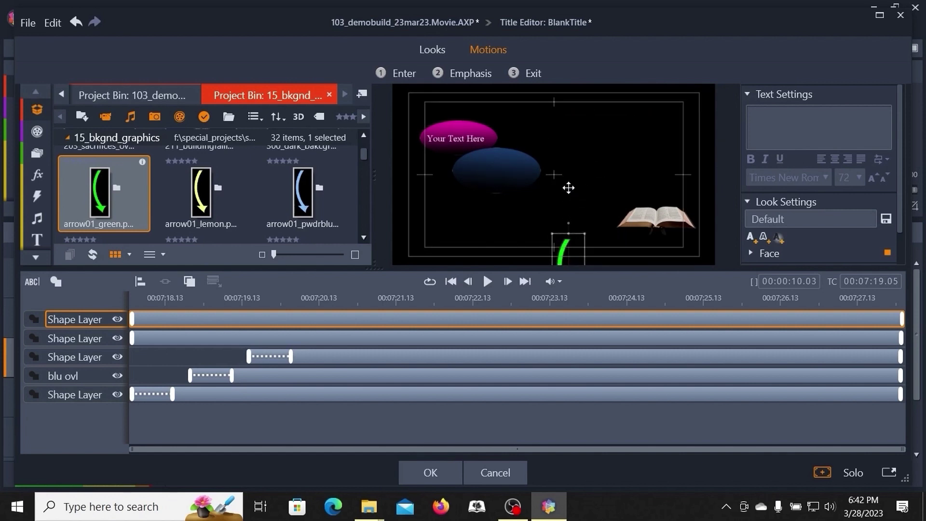
{"action": "left_click_drag", "start_coordinate": [578, 115], "coordinate": [580, 115]}
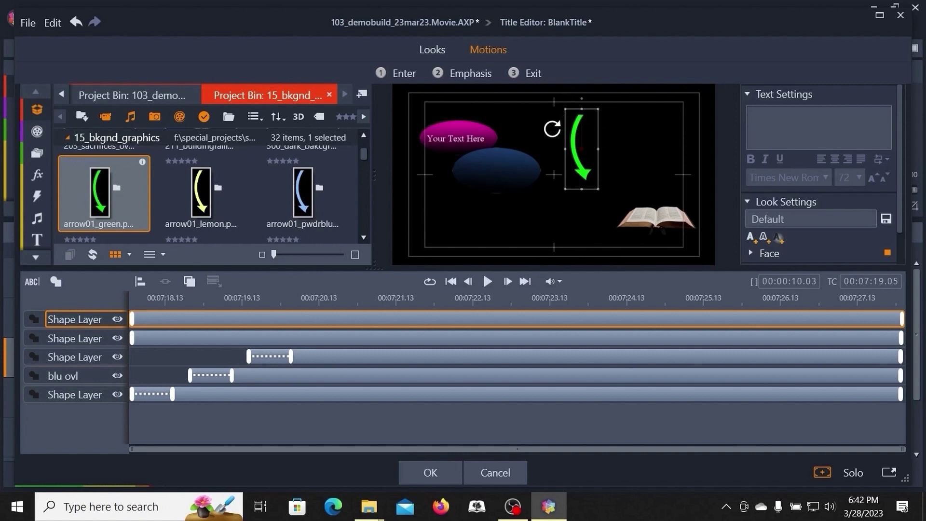
{"action": "left_click_drag", "start_coordinate": [542, 129], "coordinate": [542, 141]}
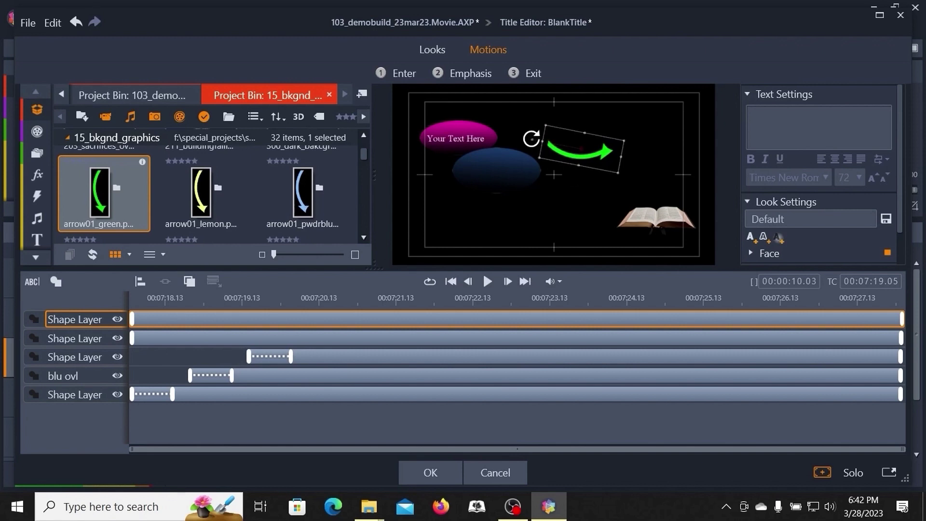
{"action": "left_click_drag", "start_coordinate": [535, 126], "coordinate": [534, 153]}
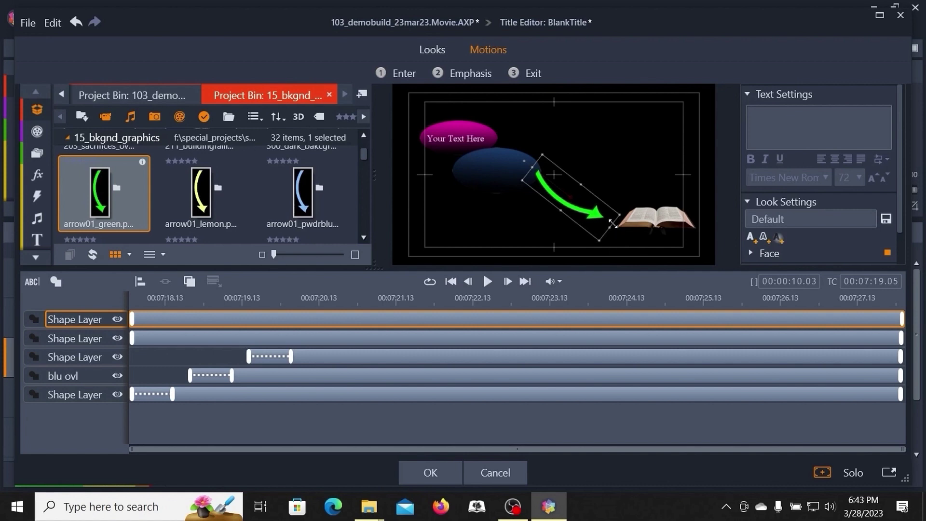
Step: Send the green arrow layer to the back, behind all the other layers
{"action": "right_click", "coordinate": [552, 186]}
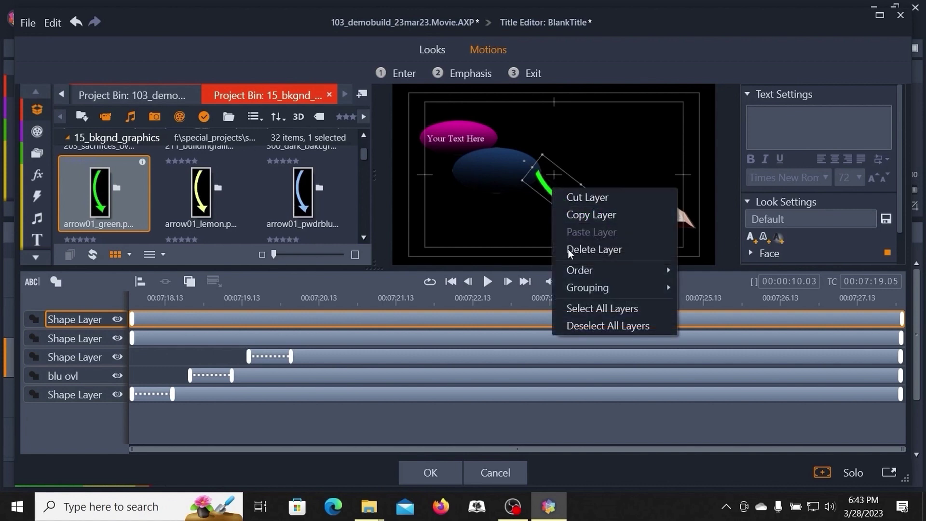
{"action": "mouse_move", "coordinate": [586, 271]}
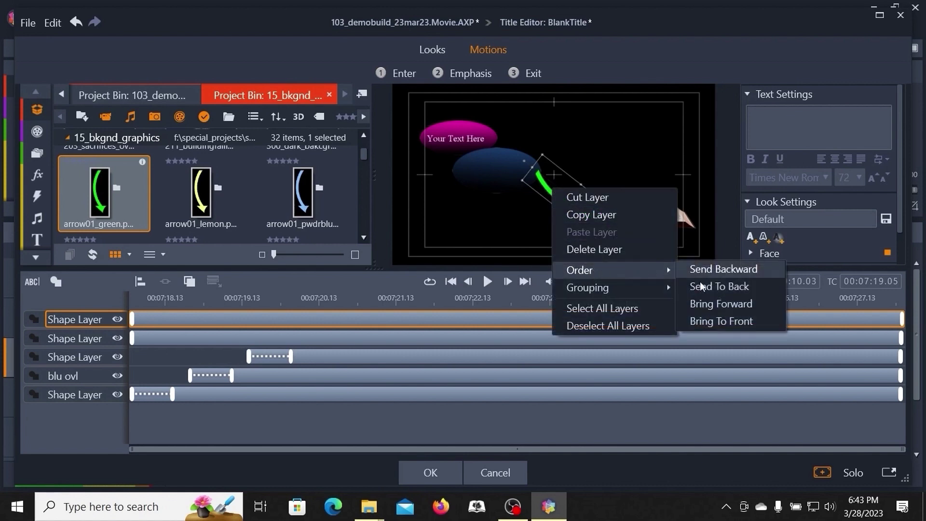
{"action": "left_click", "coordinate": [726, 287]}
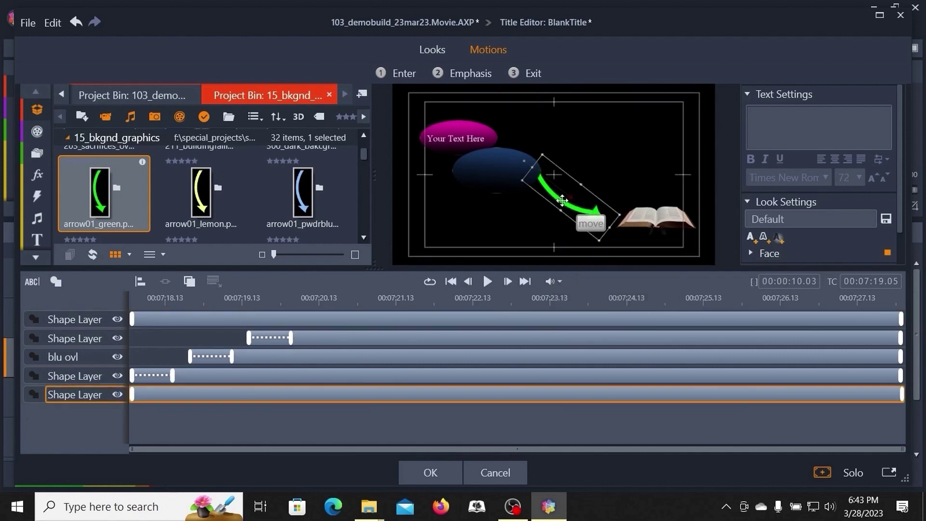
Step: Fine-tune the green arrow's position and rotation below the blue oval, and move the small open Bible up against the arrowhead
{"action": "left_click_drag", "start_coordinate": [562, 201], "coordinate": [555, 206]}
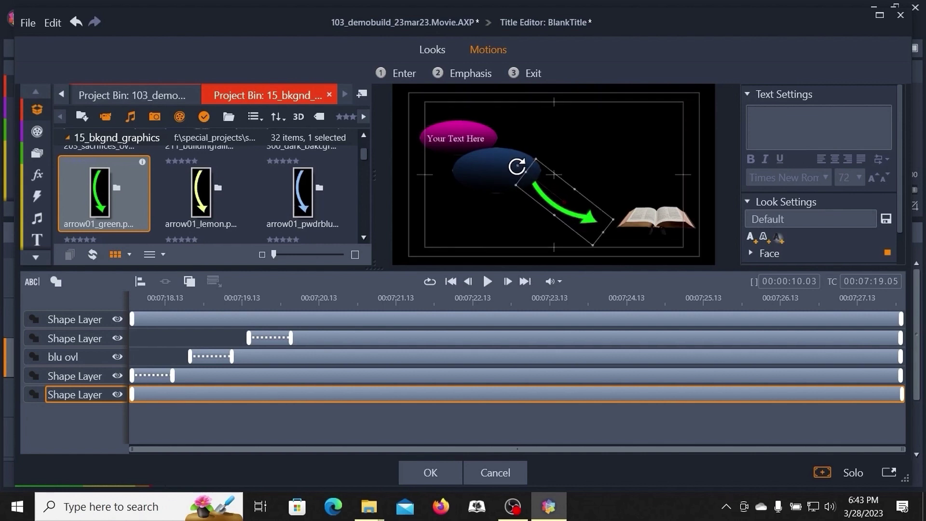
{"action": "mouse_move", "coordinate": [508, 172]}
{"action": "left_mouse_down"}
{"action": "mouse_move", "coordinate": [504, 182]}
{"action": "mouse_move", "coordinate": [523, 155]}
{"action": "mouse_move", "coordinate": [501, 187]}
{"action": "left_mouse_up"}
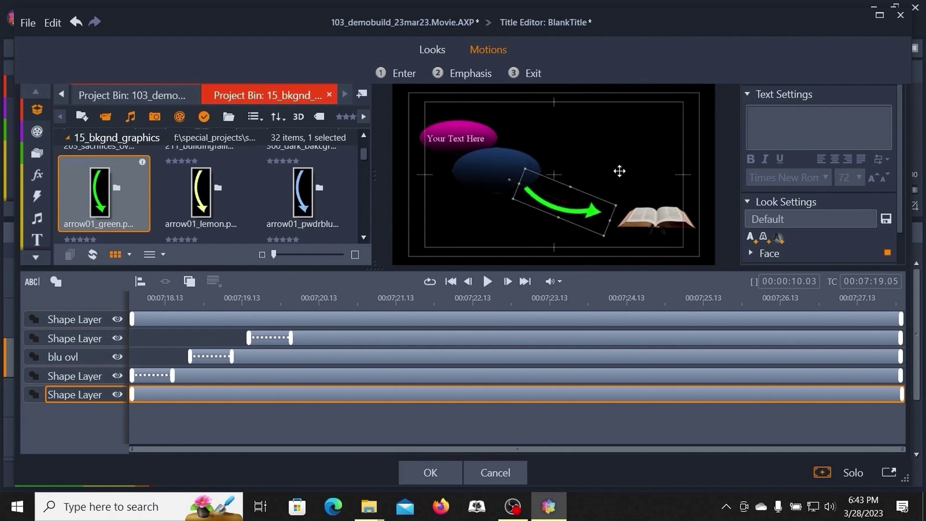
{"action": "left_click", "coordinate": [654, 223]}
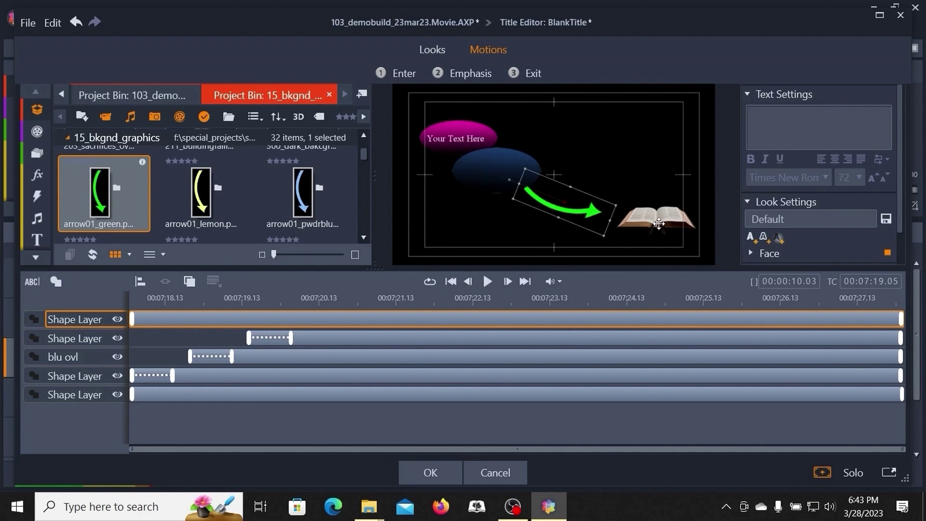
{"action": "left_click_drag", "start_coordinate": [654, 222], "coordinate": [639, 216]}
{"action": "left_click", "coordinate": [585, 143]}
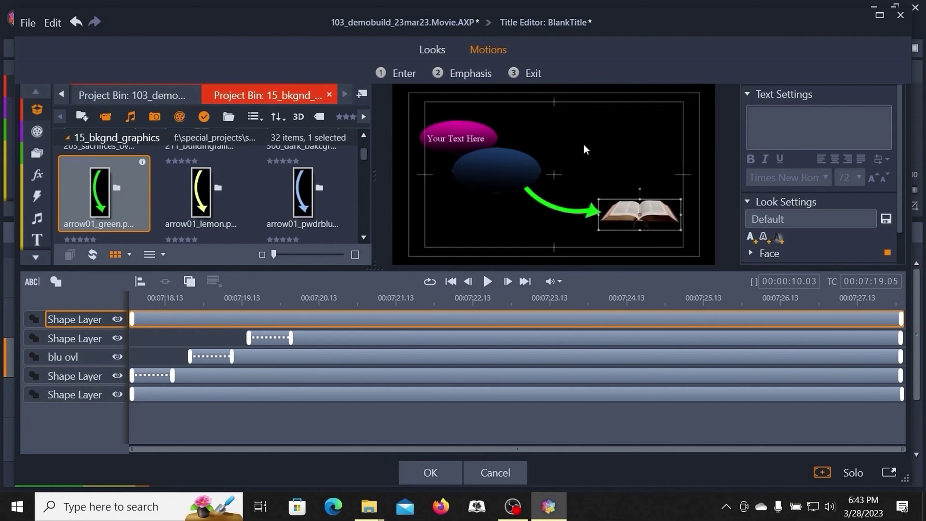